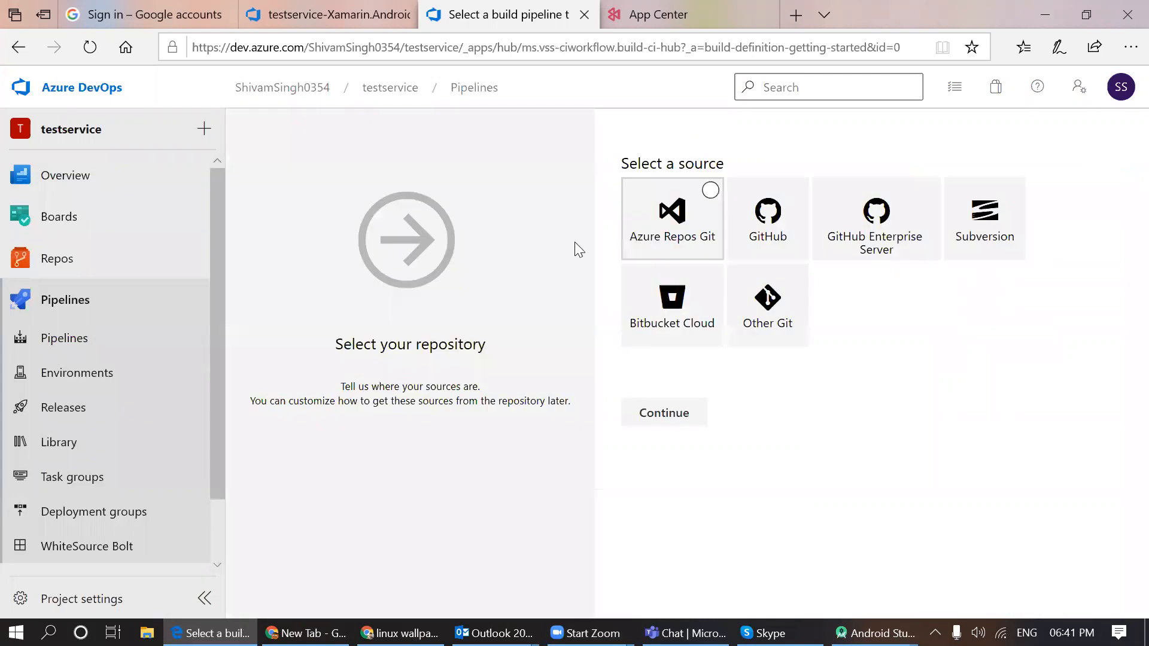
- Set the pipeline source to the GitHub repository Devops-community-cloud9/PerfectBody-DevOps, keep the master branch, and continue to template selection
{"action": "left_click", "coordinate": [773, 233]}
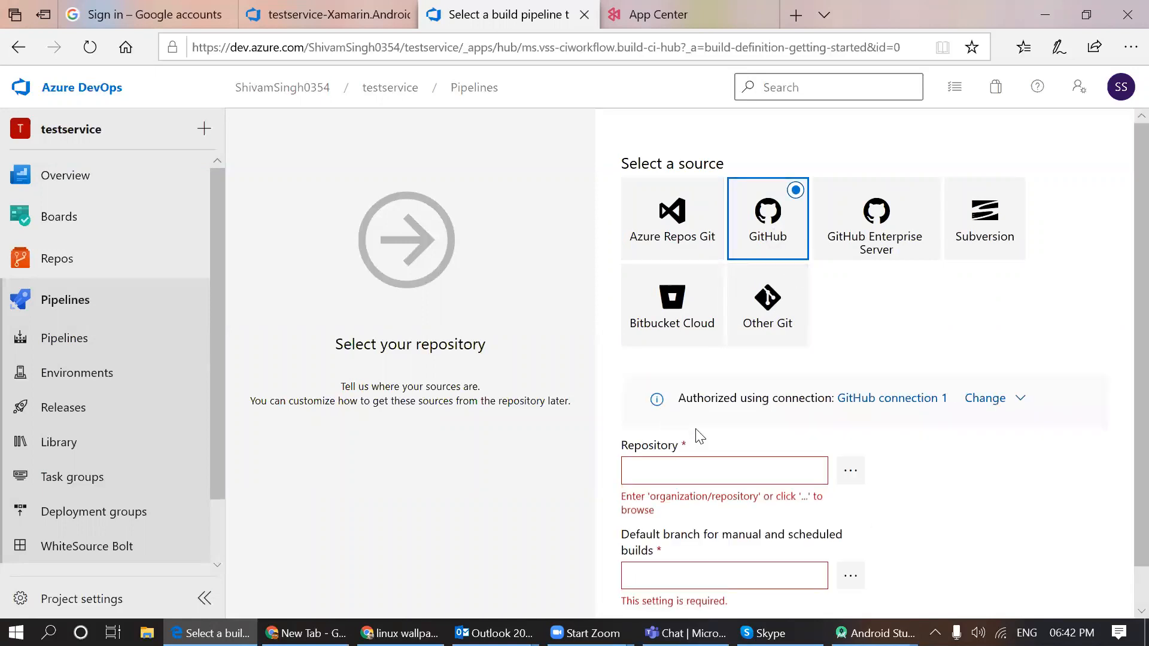
{"action": "left_click", "coordinate": [848, 471]}
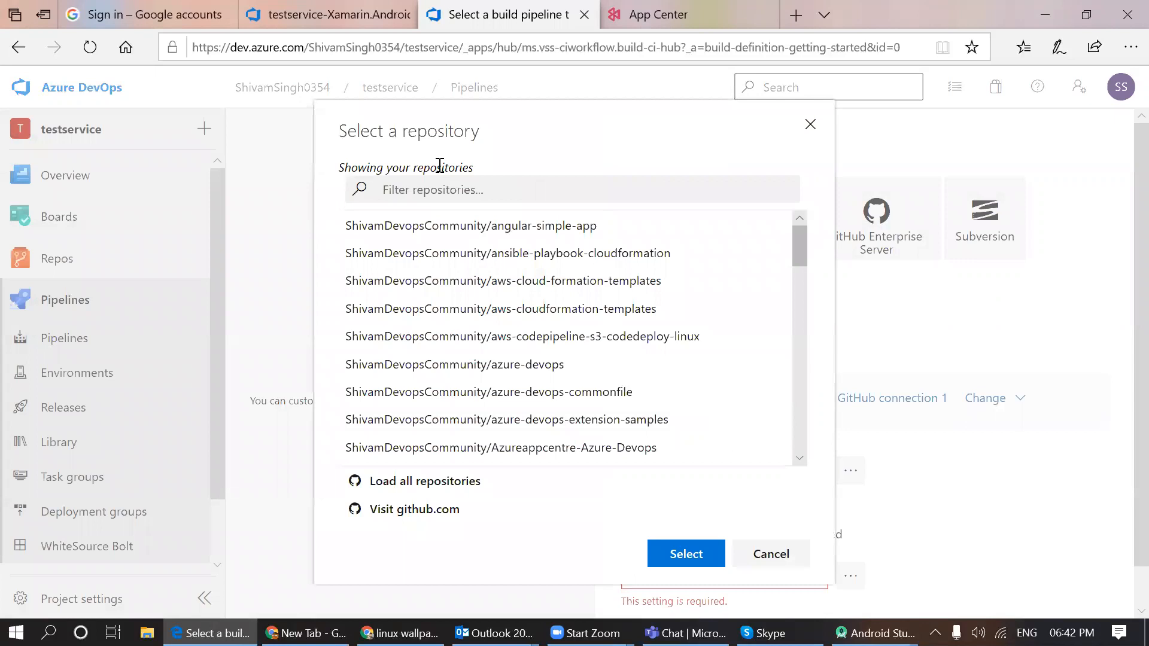
{"action": "left_click", "coordinate": [432, 484]}
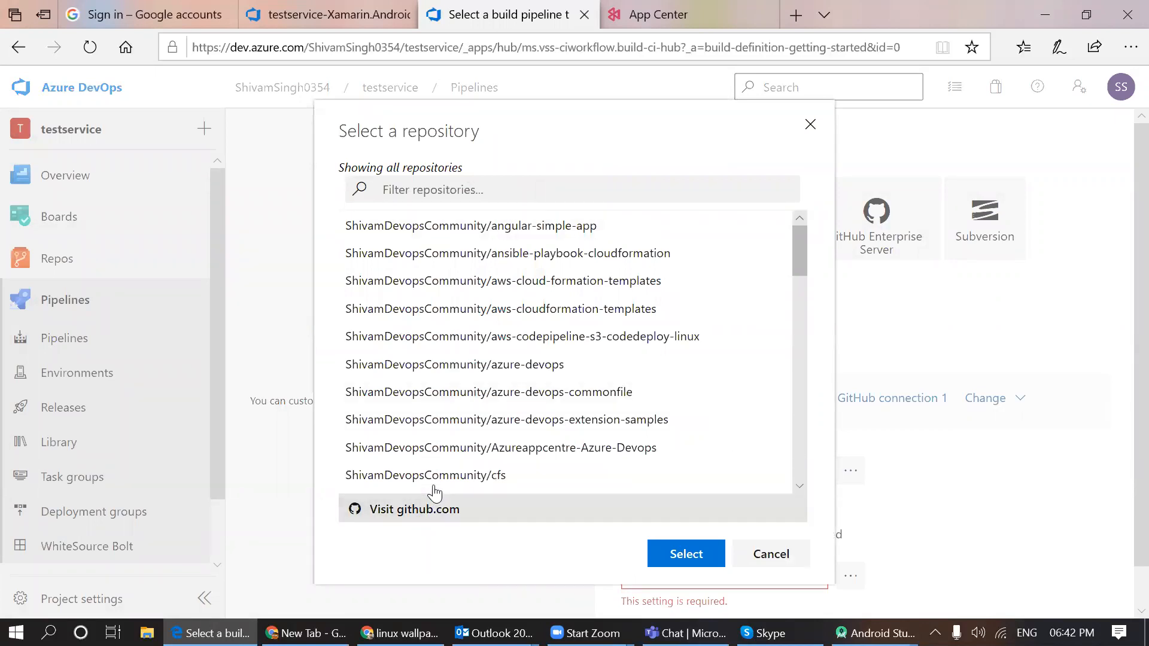
{"action": "left_click", "coordinate": [458, 190]}
{"action": "type", "text": "per"}
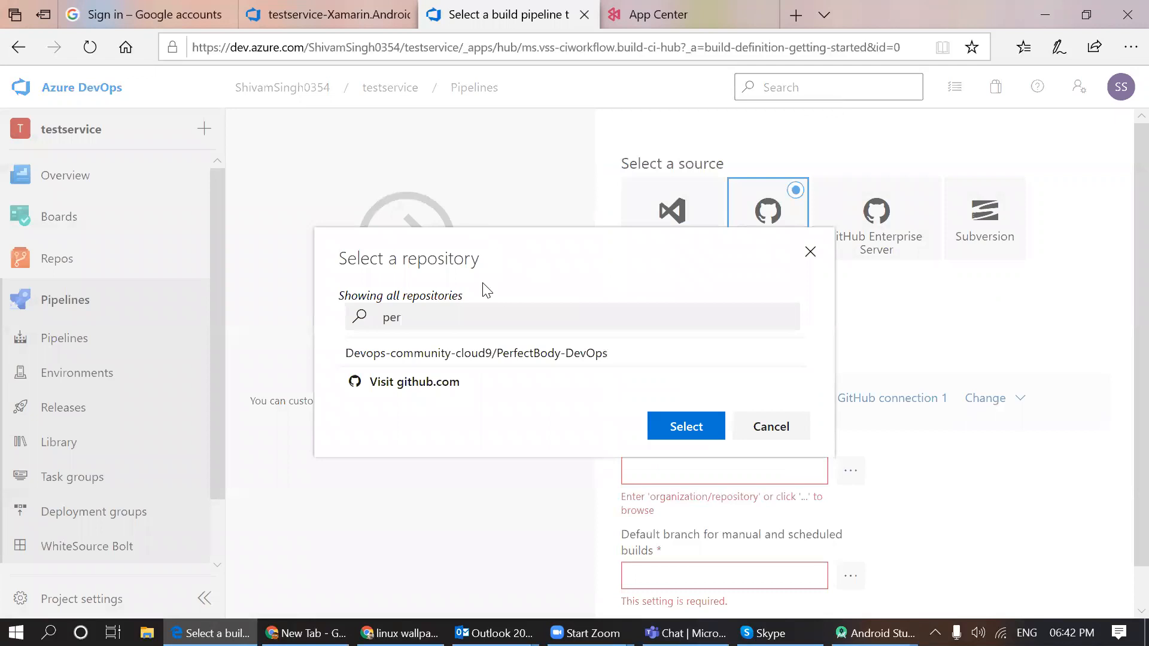
{"action": "left_click", "coordinate": [506, 359]}
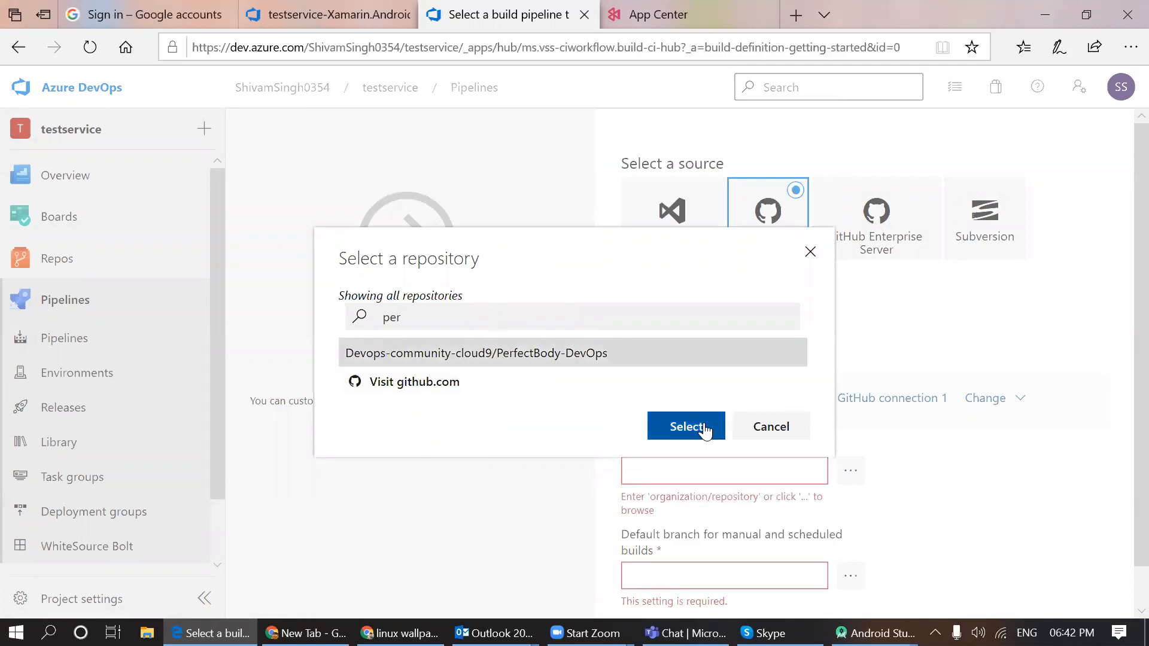
{"action": "left_click", "coordinate": [696, 425]}
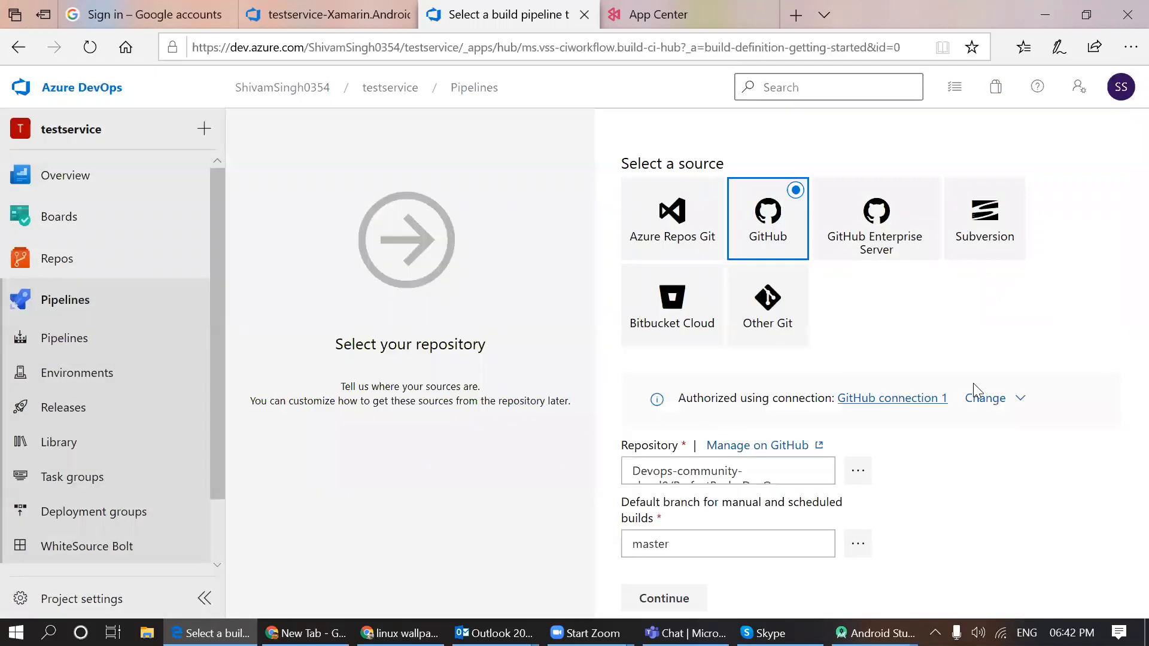
{"action": "left_click", "coordinate": [662, 598]}
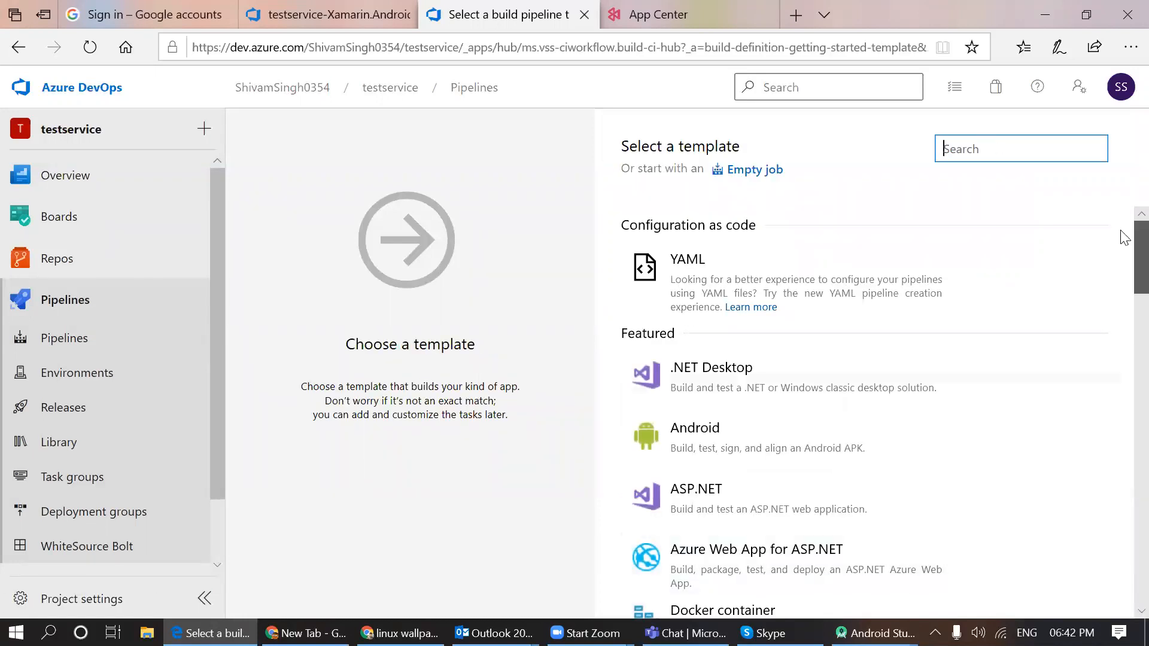
- Apply the Xamarin.Android template to the new build pipeline
{"action": "scroll", "coordinate": [1125, 259], "scroll_direction": "down", "scroll_amount": 1}
{"action": "scroll", "coordinate": [1125, 266], "scroll_direction": "down", "scroll_amount": 2}
{"action": "scroll", "coordinate": [1125, 280], "scroll_direction": "down", "scroll_amount": 5}
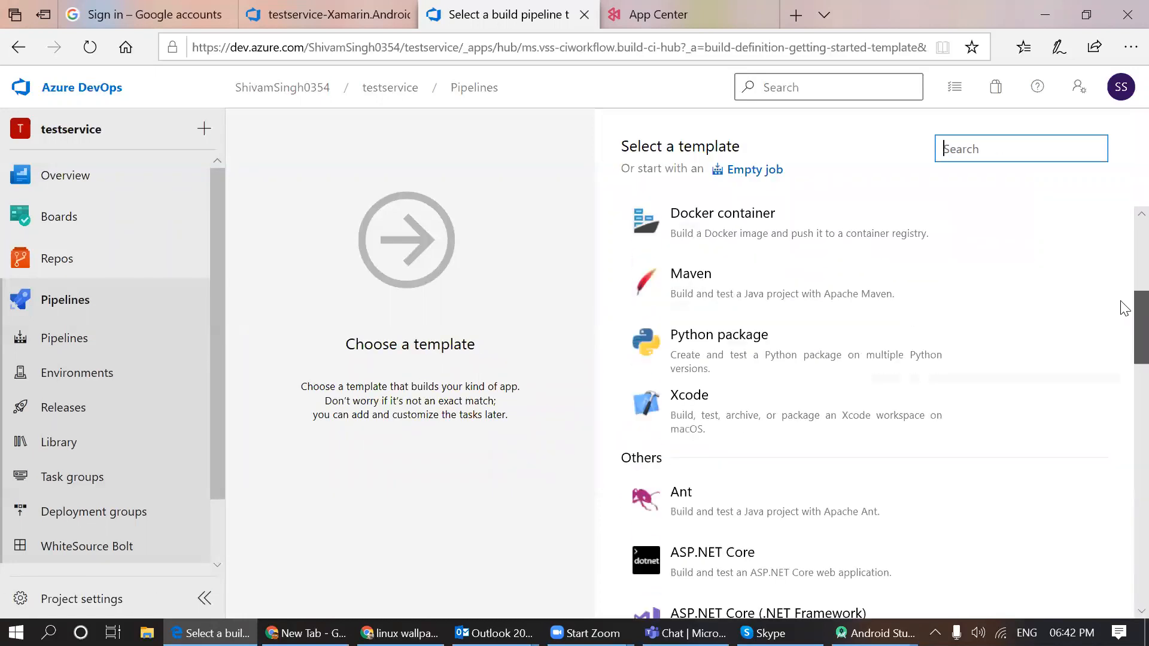
{"action": "scroll", "coordinate": [1125, 362], "scroll_direction": "down", "scroll_amount": 8}
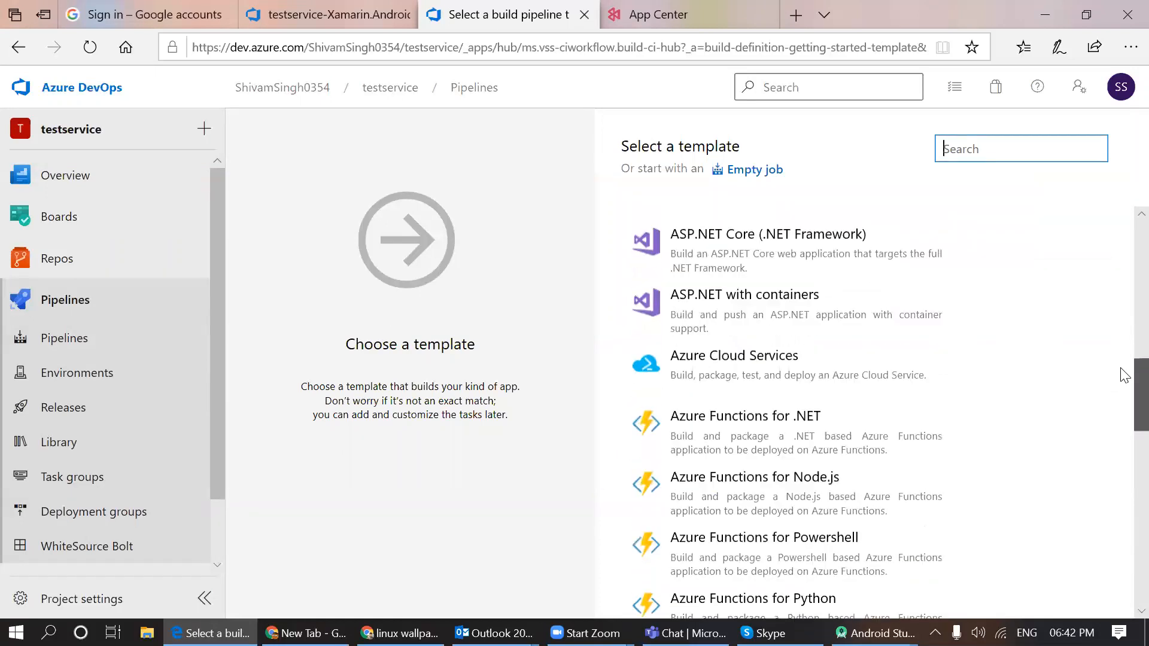
{"action": "left_click_drag", "start_coordinate": [1124, 452], "coordinate": [1125, 547]}
{"action": "mouse_move", "coordinate": [736, 451]}
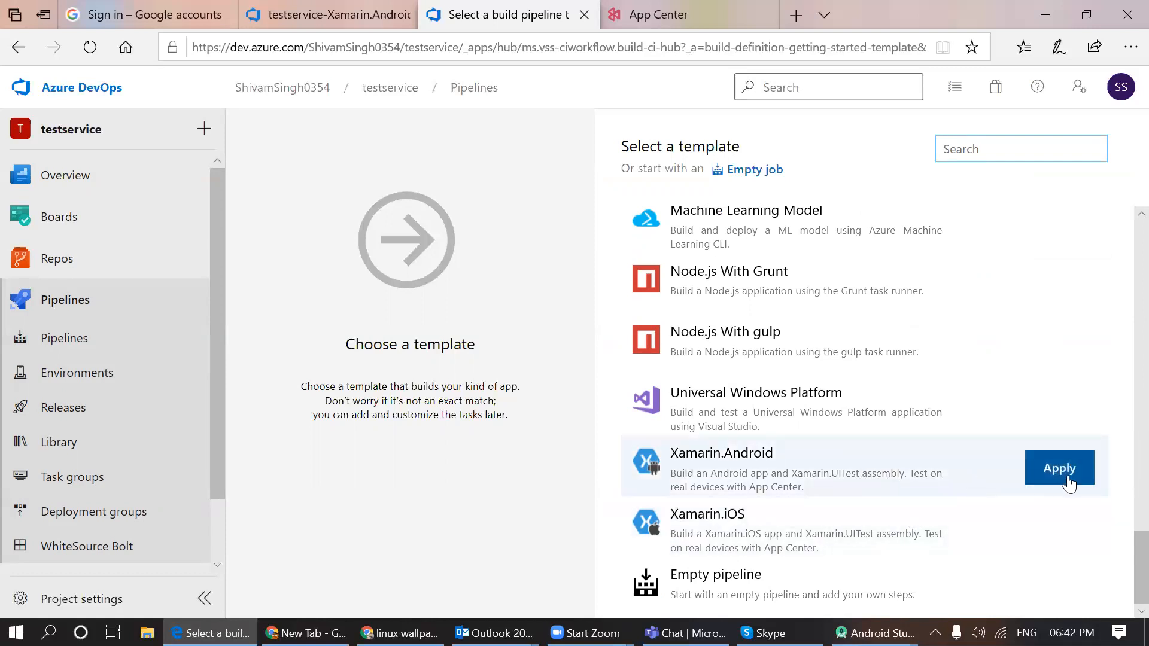
{"action": "left_click", "coordinate": [1059, 468]}
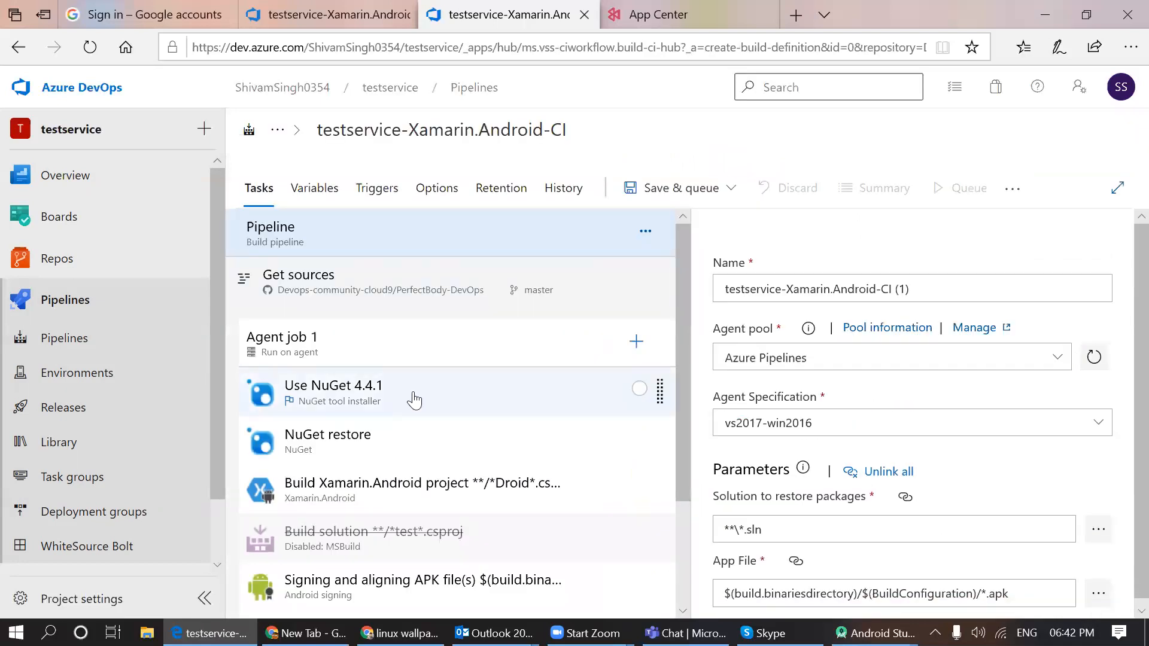
- Review the settings of the NuGet tool installer task and the pipeline's Get sources configuration
{"action": "left_click", "coordinate": [412, 400]}
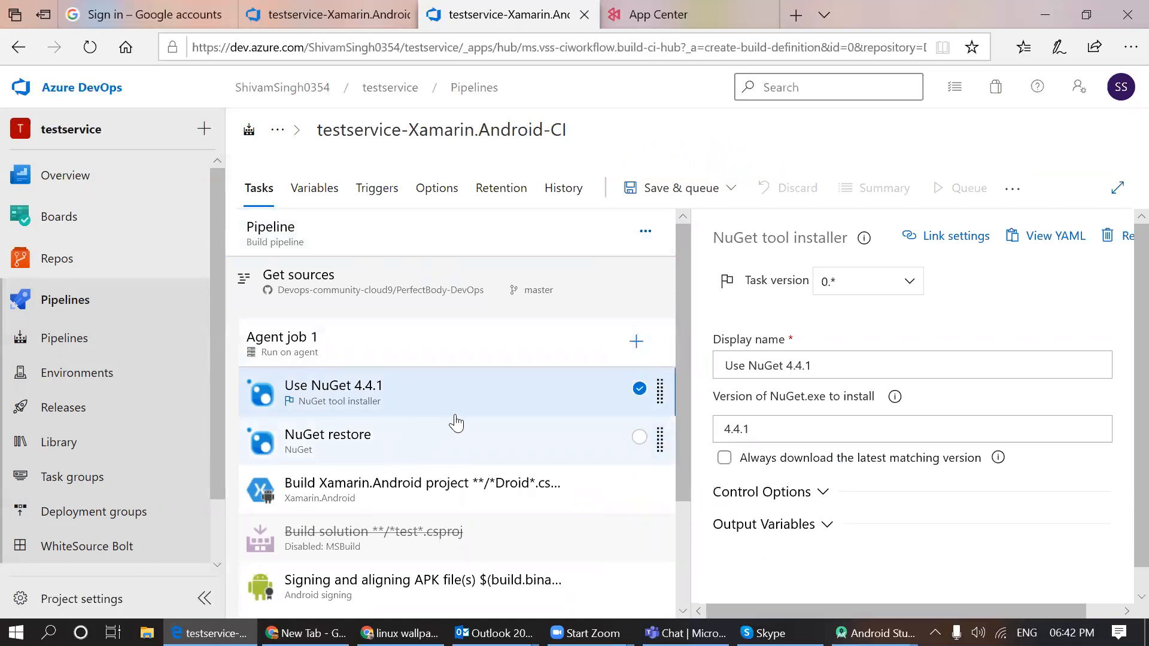
{"action": "left_click", "coordinate": [387, 304]}
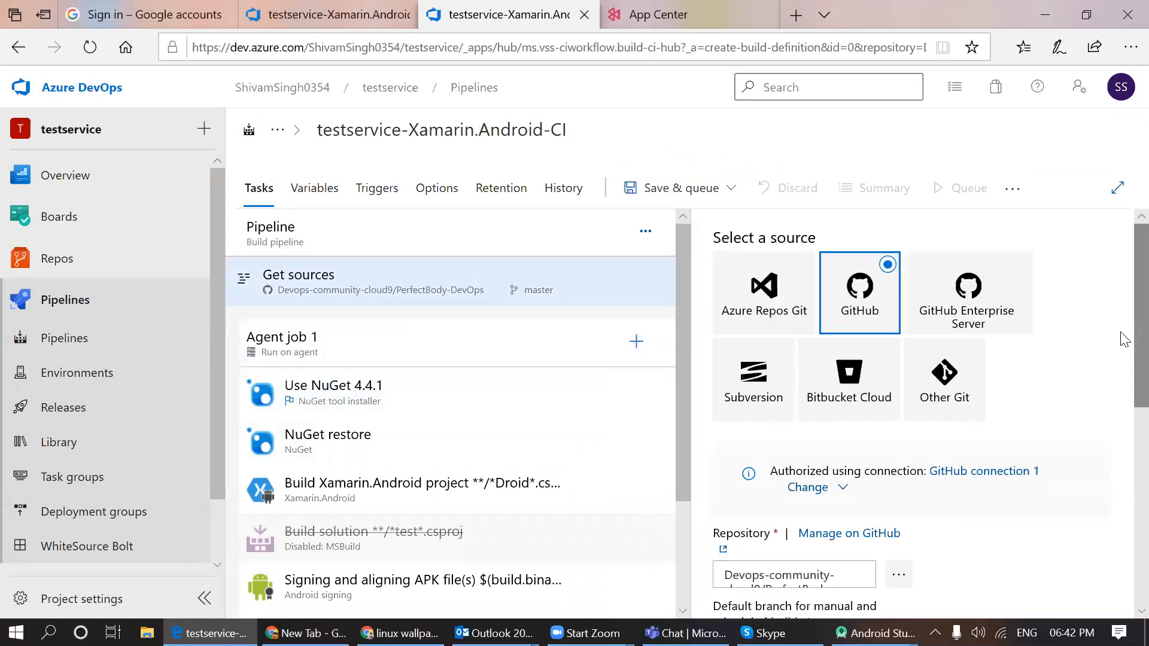
{"action": "scroll", "coordinate": [1123, 430], "scroll_direction": "down", "scroll_amount": 5}
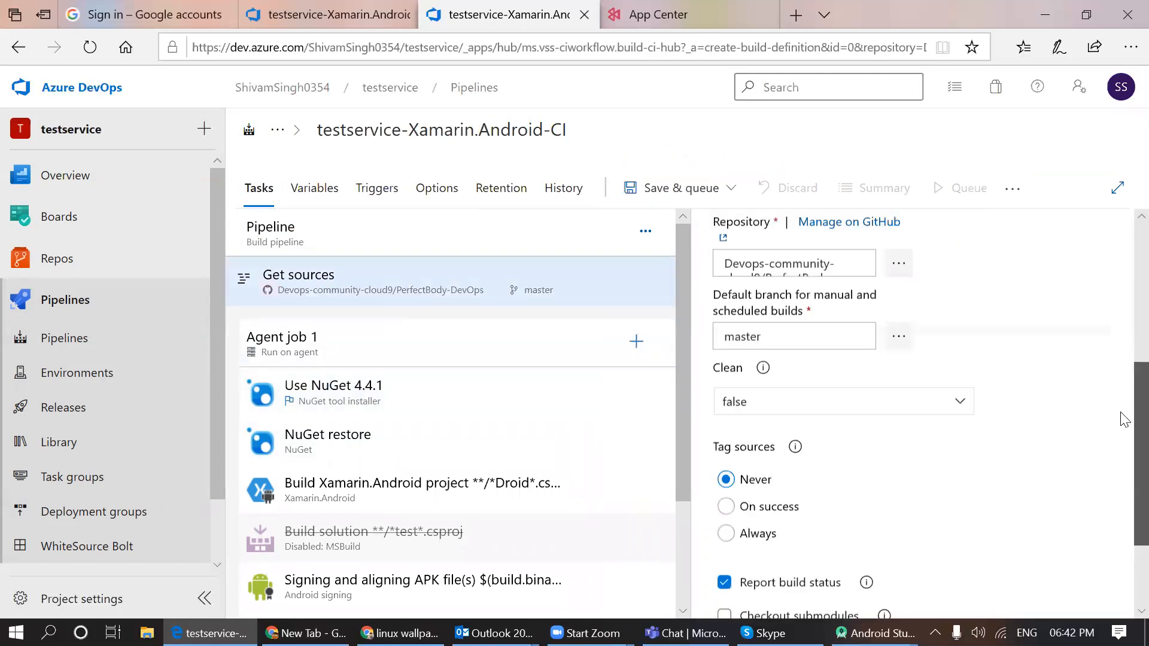
{"action": "scroll", "coordinate": [1123, 430], "scroll_direction": "up", "scroll_amount": 2}
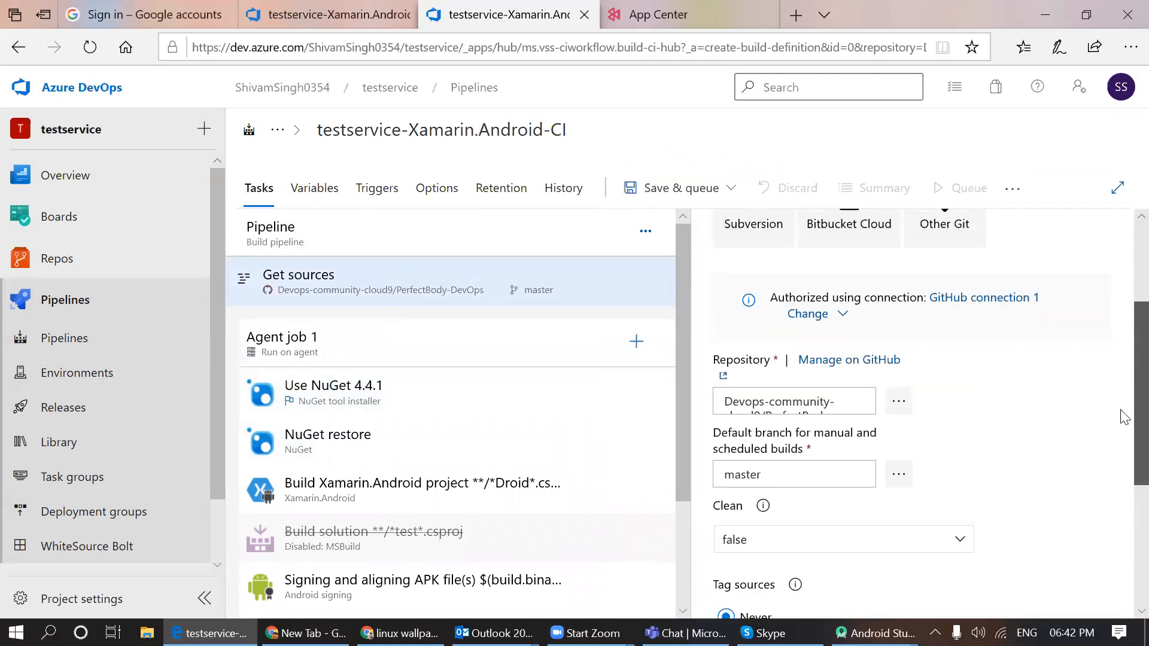
- Set Agent job 1 to use the Azure Pipelines agent pool with the ubuntu-18.04 agent specification
{"action": "left_click", "coordinate": [414, 359]}
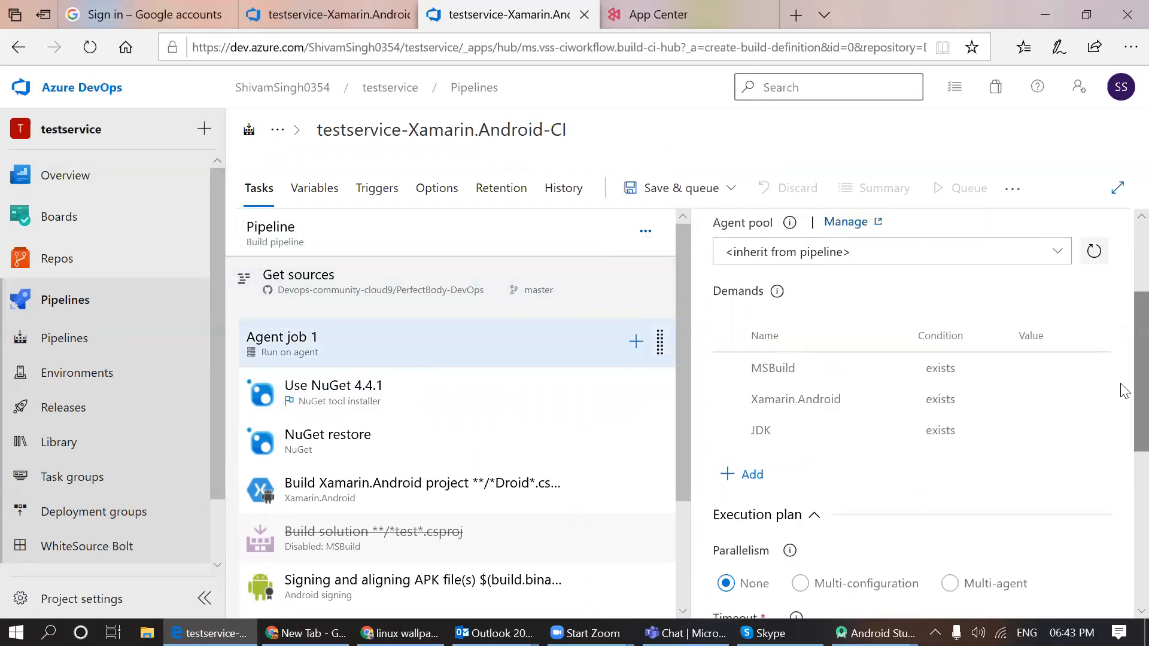
{"action": "scroll", "coordinate": [1123, 305], "scroll_direction": "up", "scroll_amount": 3}
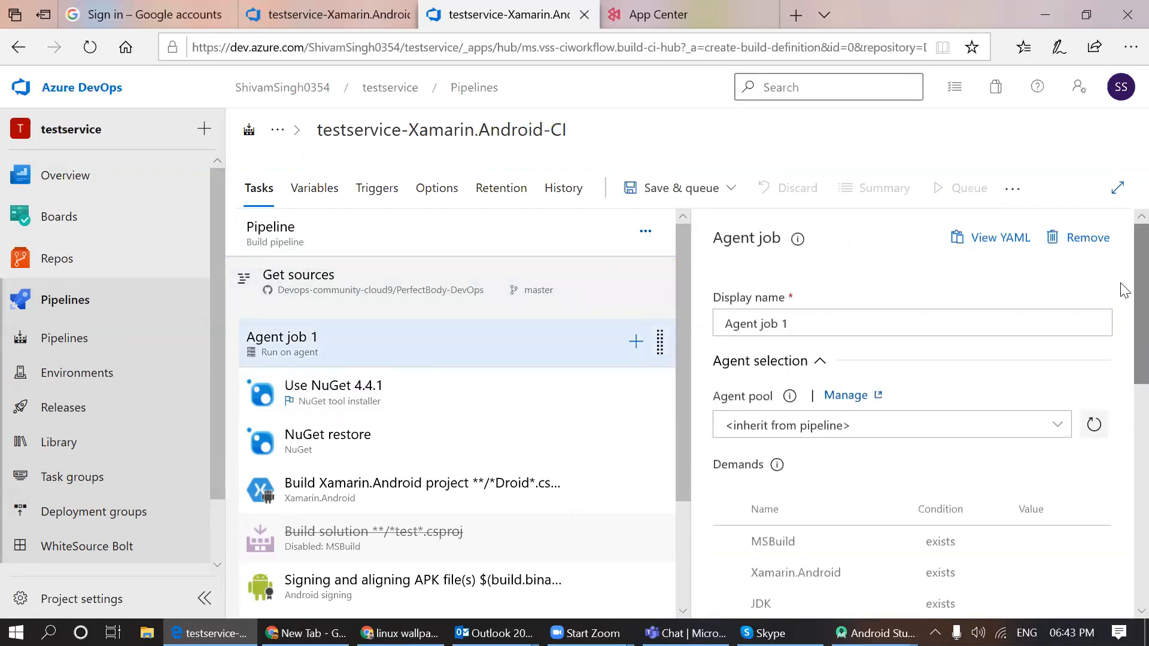
{"action": "left_click", "coordinate": [1058, 429]}
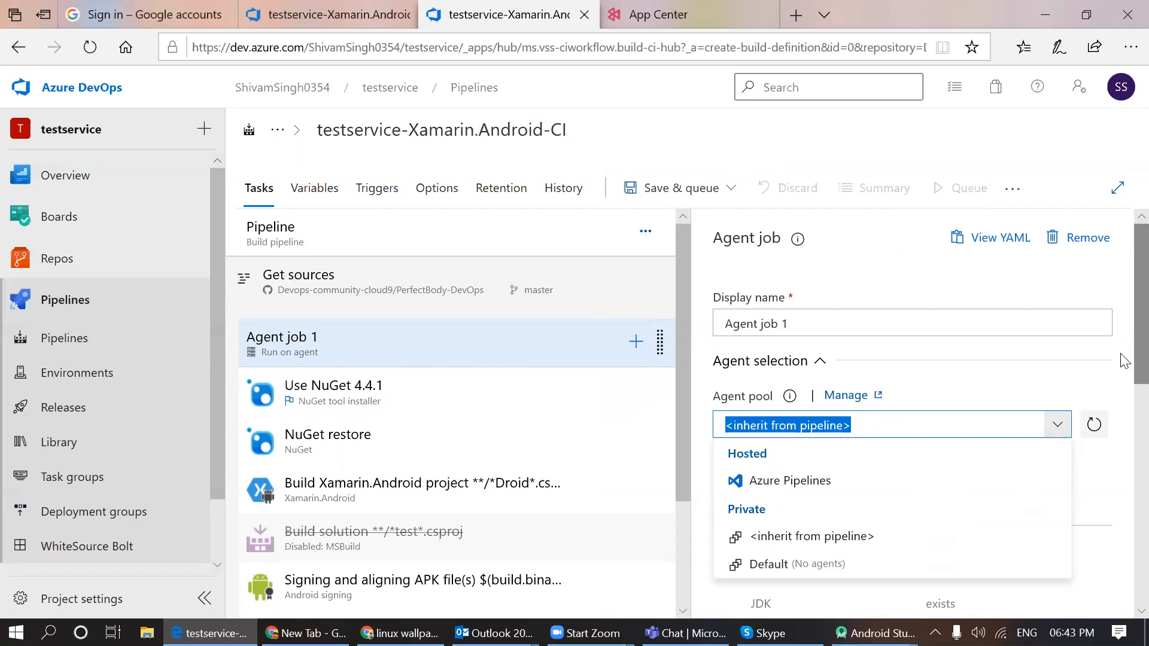
{"action": "left_click", "coordinate": [858, 480]}
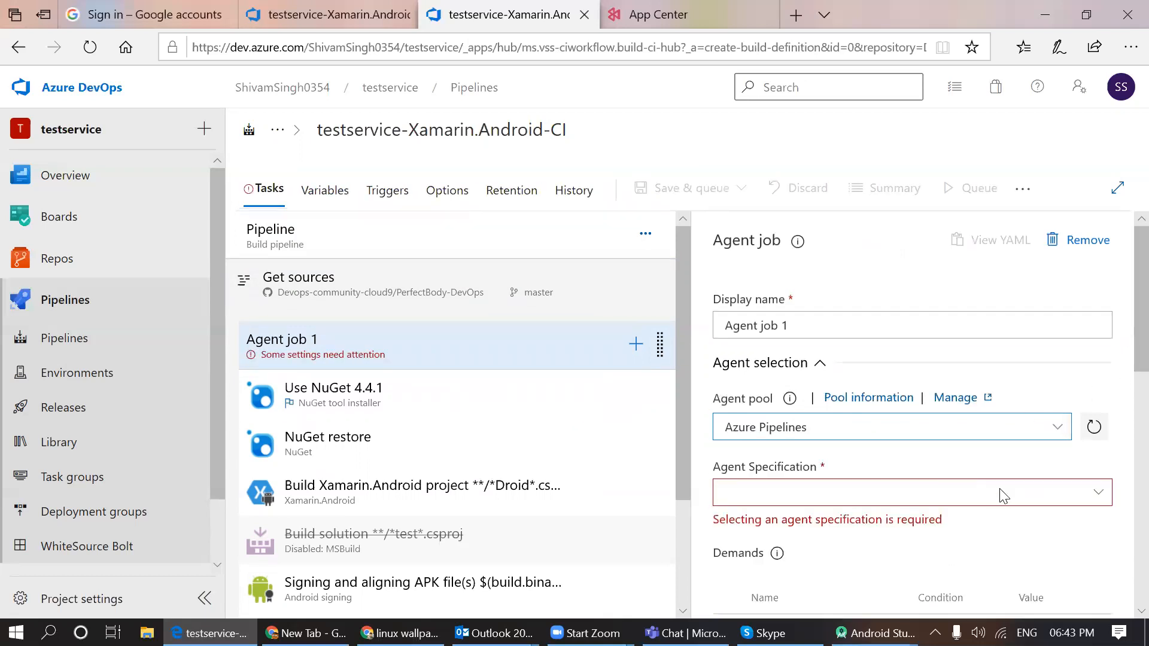
{"action": "left_click", "coordinate": [1090, 493]}
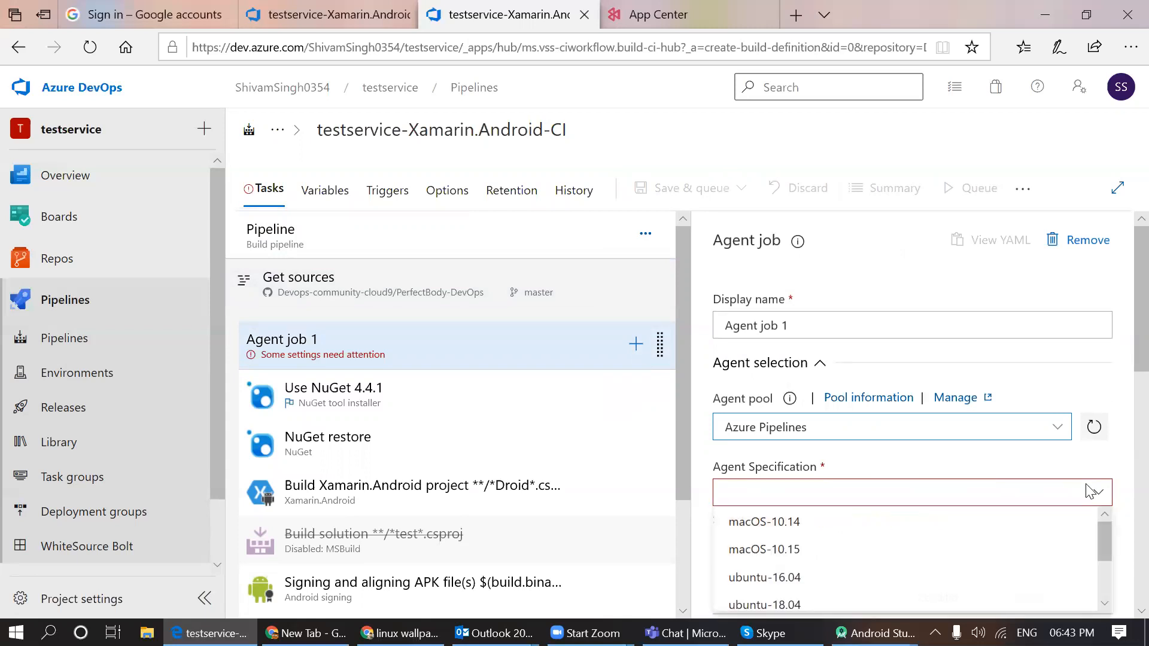
{"action": "scroll", "coordinate": [1120, 353], "scroll_direction": "down", "scroll_amount": 2}
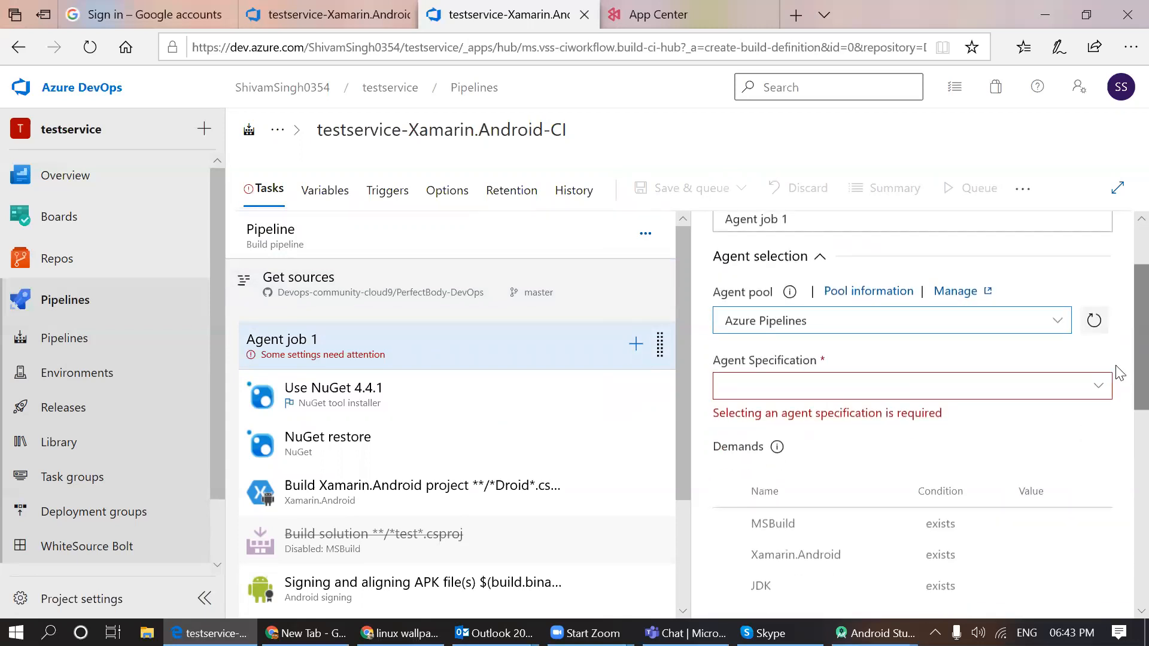
{"action": "left_click", "coordinate": [1097, 395]}
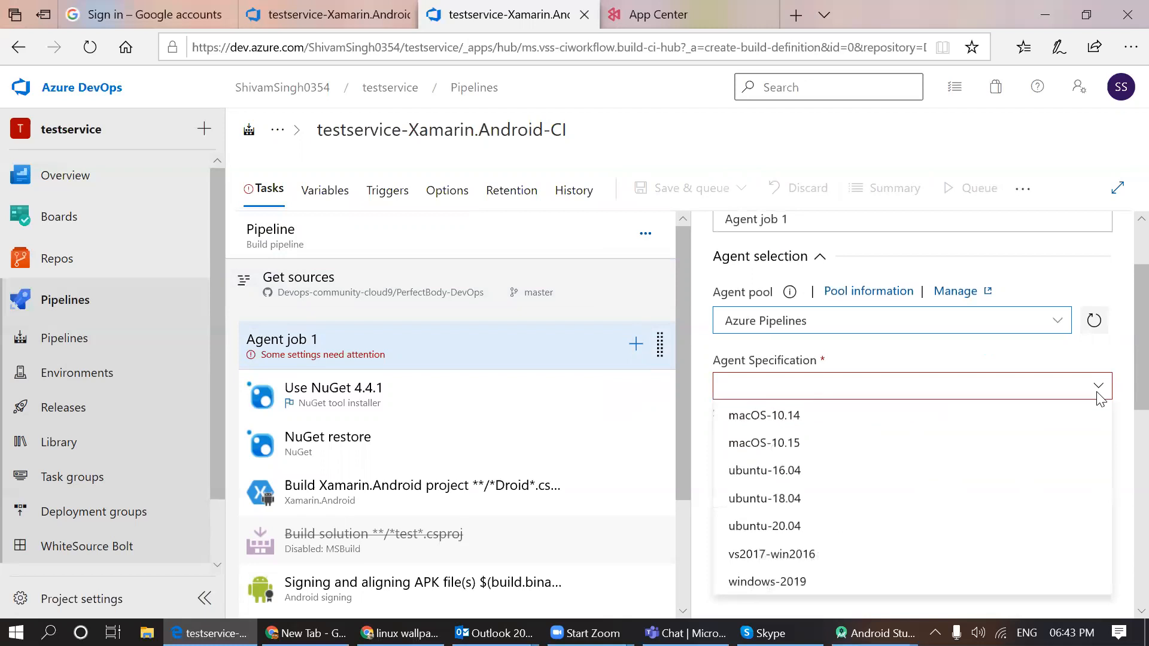
{"action": "left_click", "coordinate": [816, 507]}
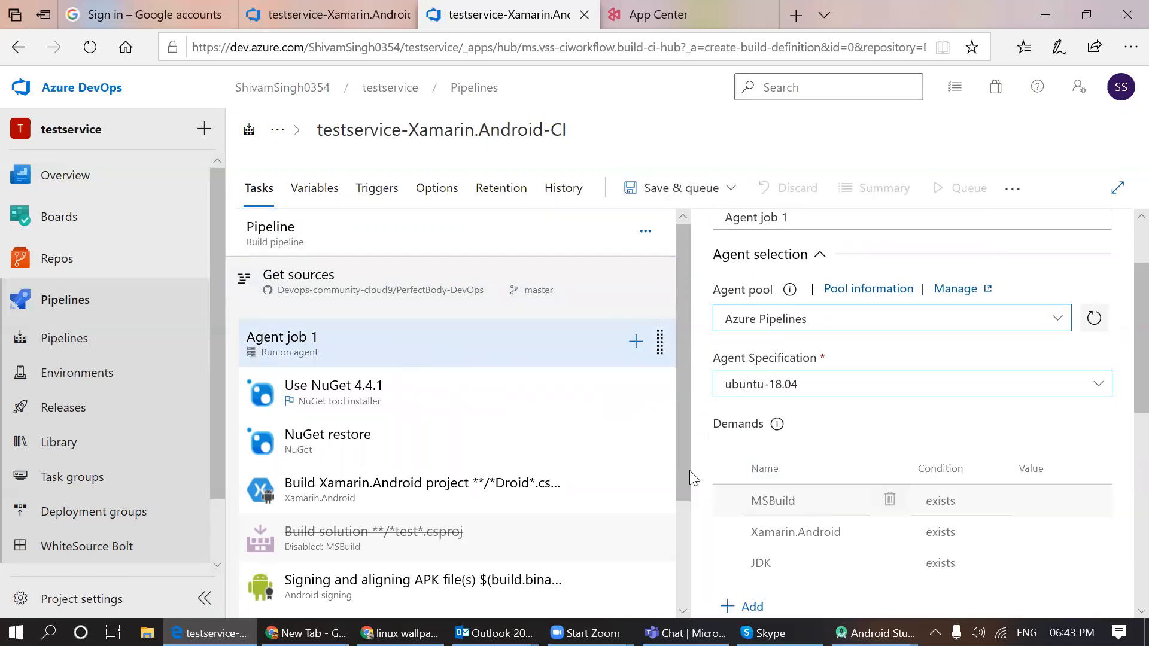
- Review the two NuGet tasks, and browse the Xamarin.Android build task's project path into the PerfectBody/PerfectBody.Android folder
{"action": "left_click", "coordinate": [389, 412]}
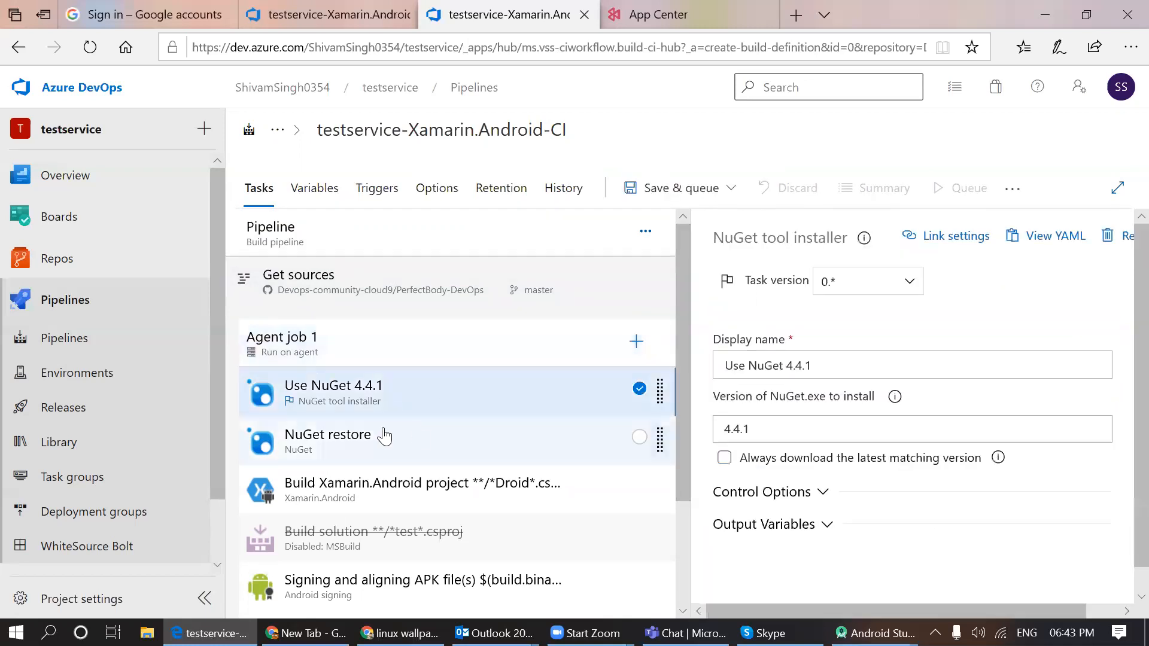
{"action": "left_click", "coordinate": [384, 436]}
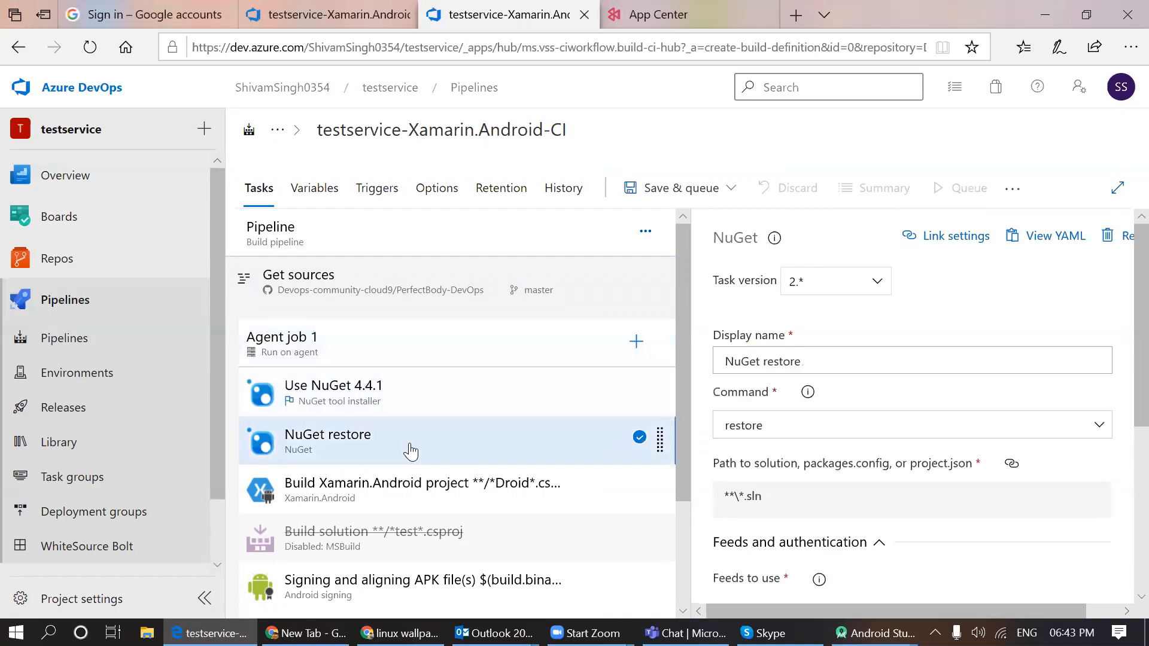
{"action": "left_click", "coordinate": [454, 495]}
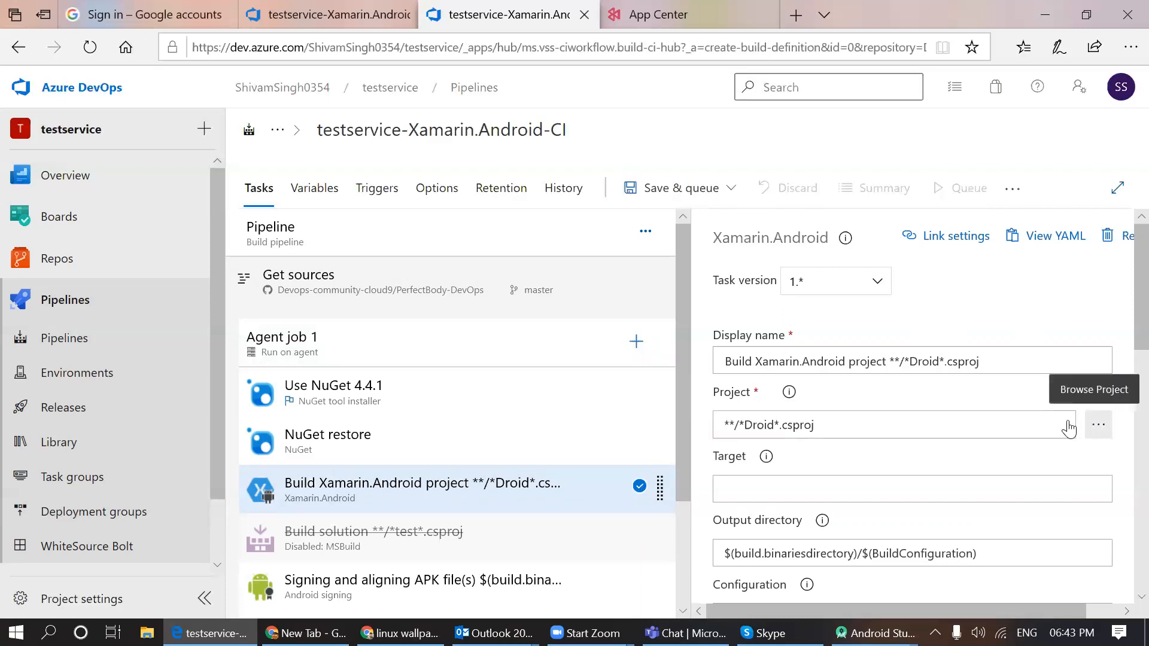
{"action": "left_click", "coordinate": [1096, 425]}
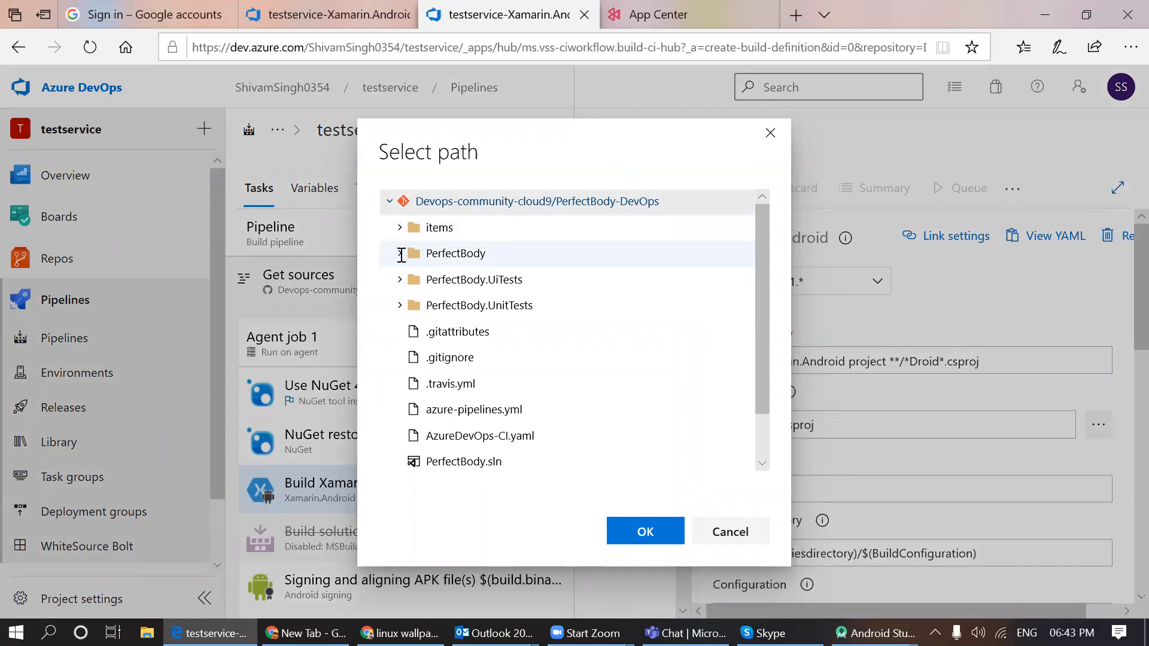
{"action": "left_click", "coordinate": [401, 254]}
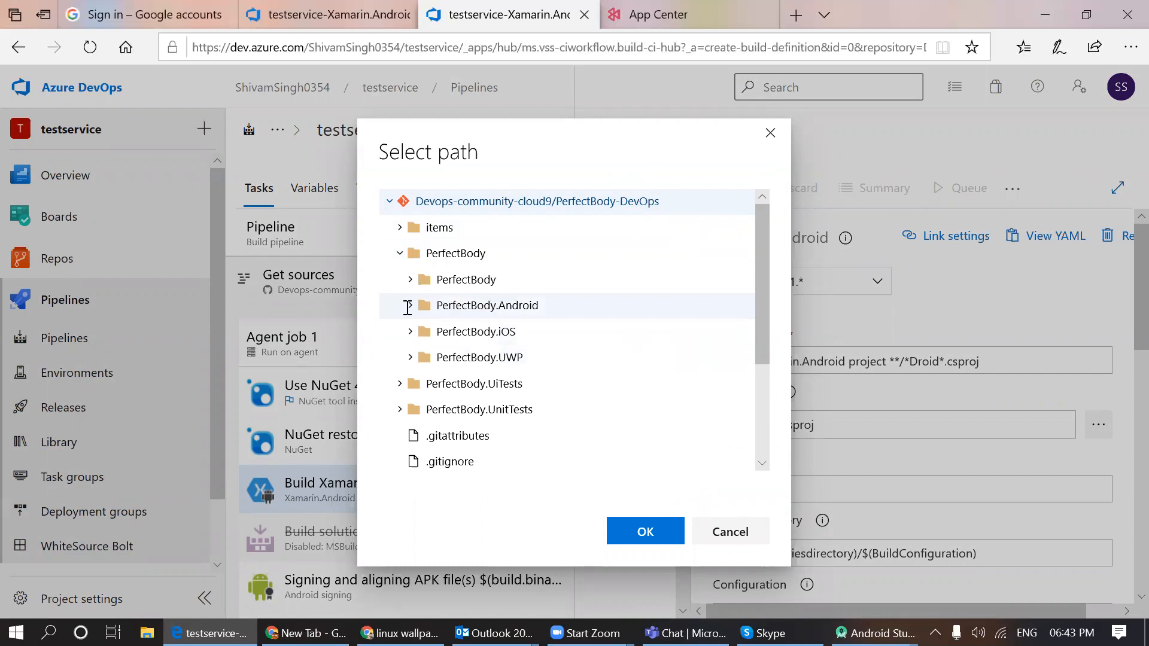
{"action": "left_click", "coordinate": [408, 306]}
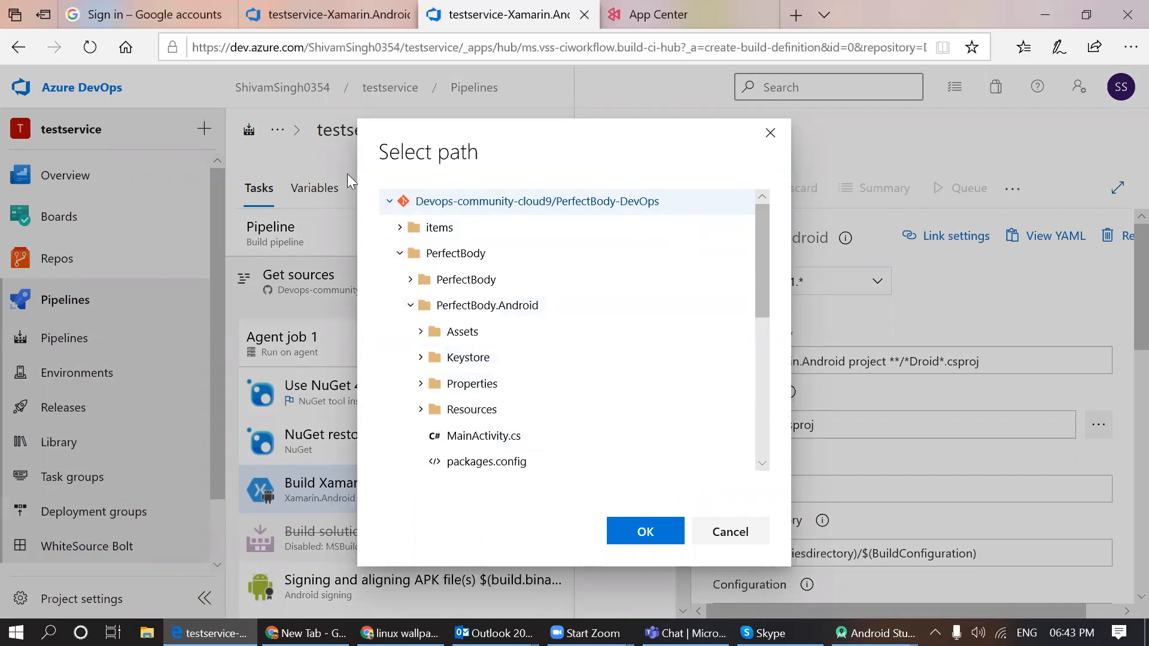
- Copy the project path PerfectBody/PerfectBody.Android/PerfectBody.Android.csproj from the existing pipeline's Xamarin.Android build task, and return to the new pipeline
{"action": "left_click", "coordinate": [331, 15]}
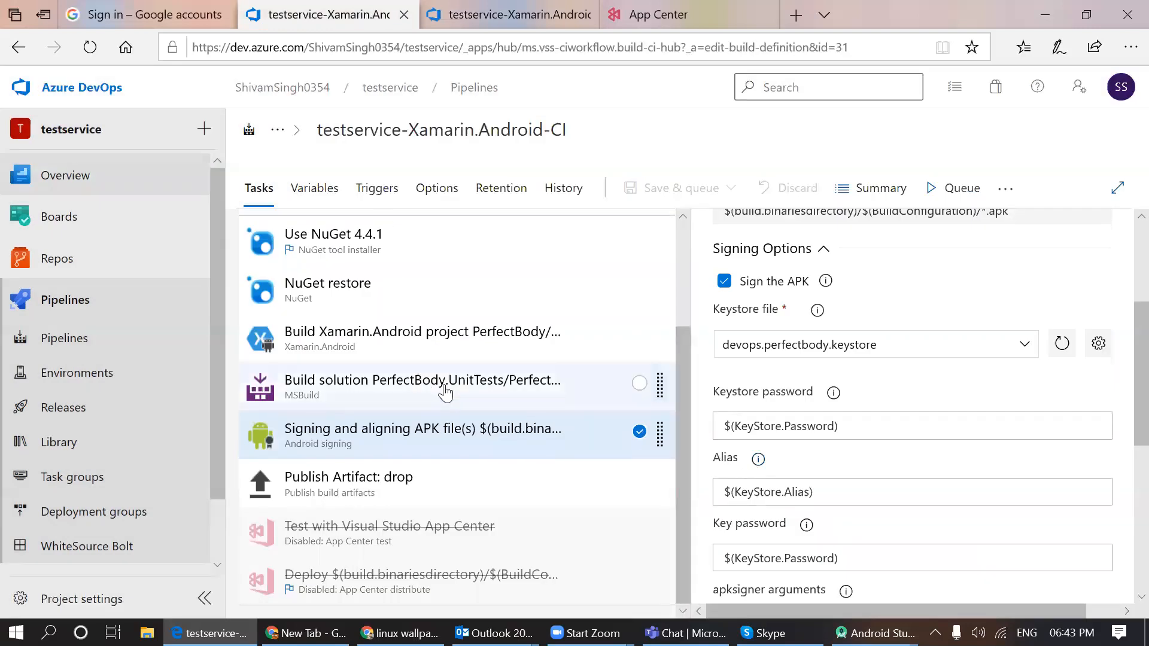
{"action": "left_click", "coordinate": [445, 392]}
{"action": "triple_click", "coordinate": [1011, 433]}
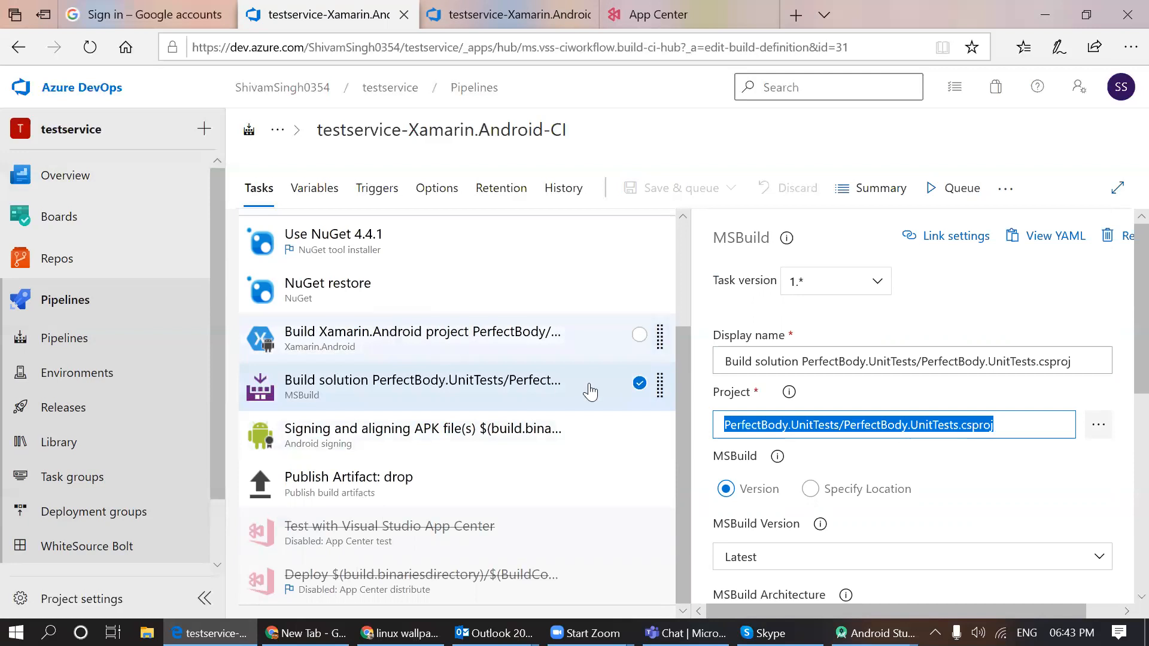
{"action": "left_click", "coordinate": [443, 333]}
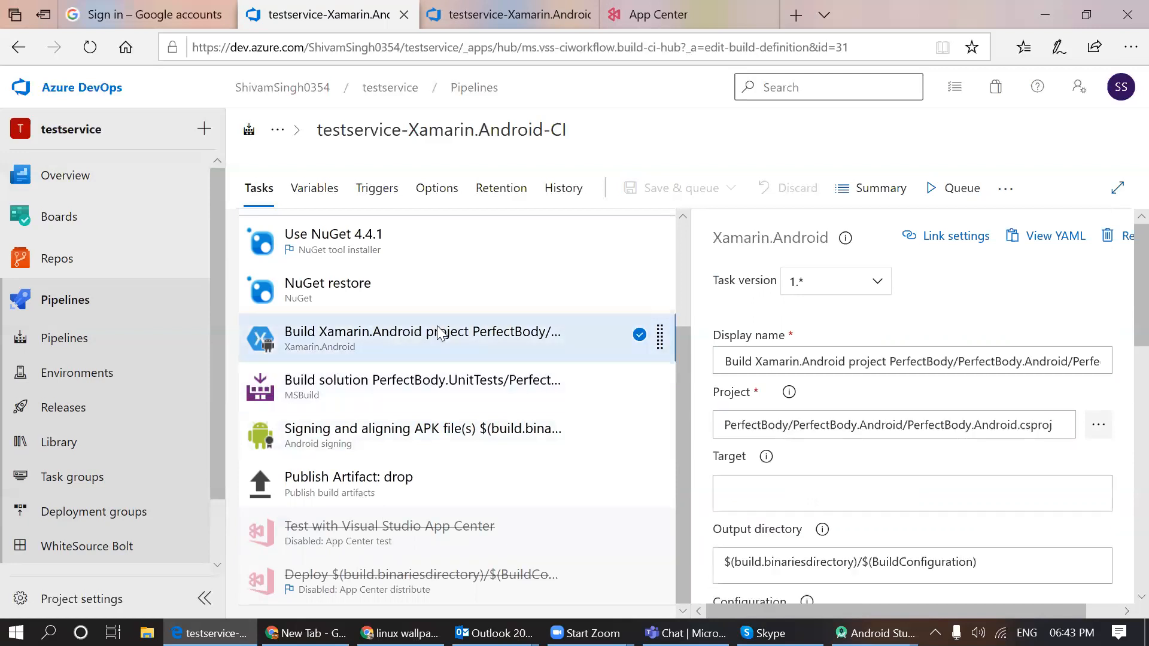
{"action": "triple_click", "coordinate": [857, 425]}
{"action": "left_click", "coordinate": [857, 426]}
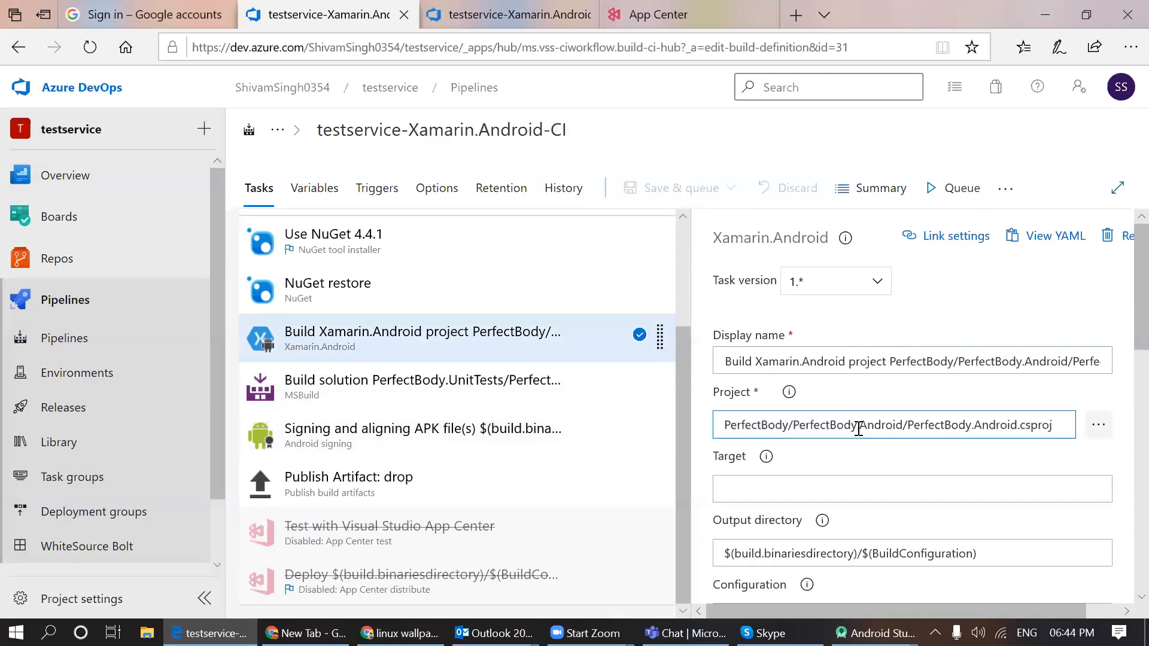
{"action": "triple_click", "coordinate": [859, 429]}
{"action": "key", "text": "ctrl+c"}
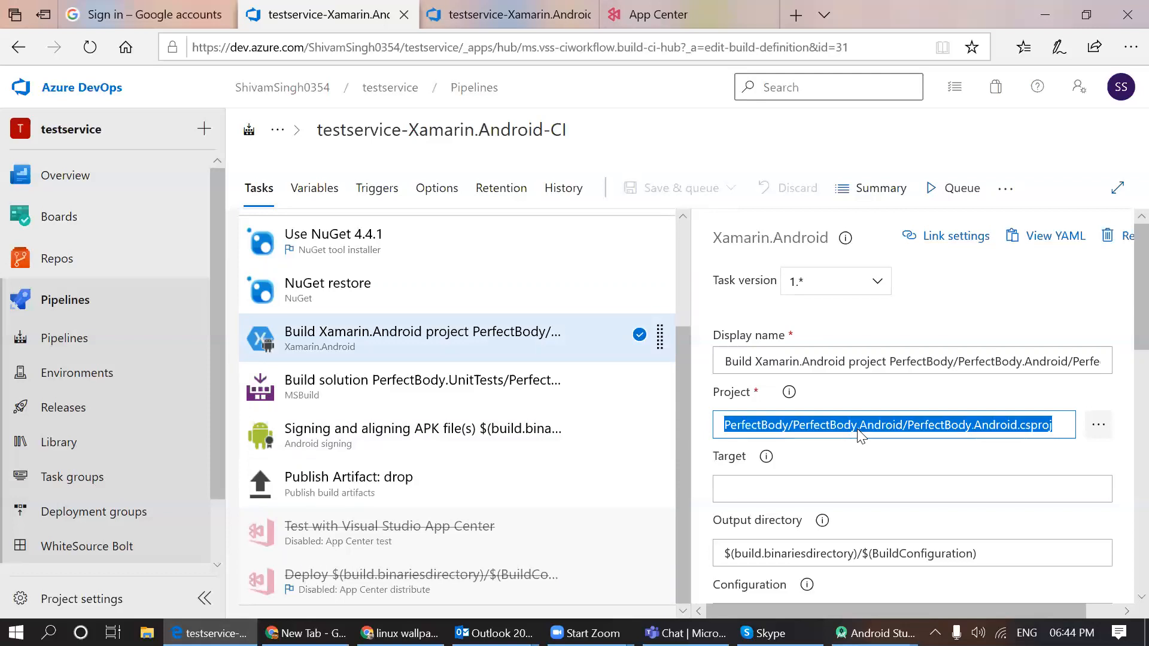
{"action": "key", "text": "ctrl+Tab"}
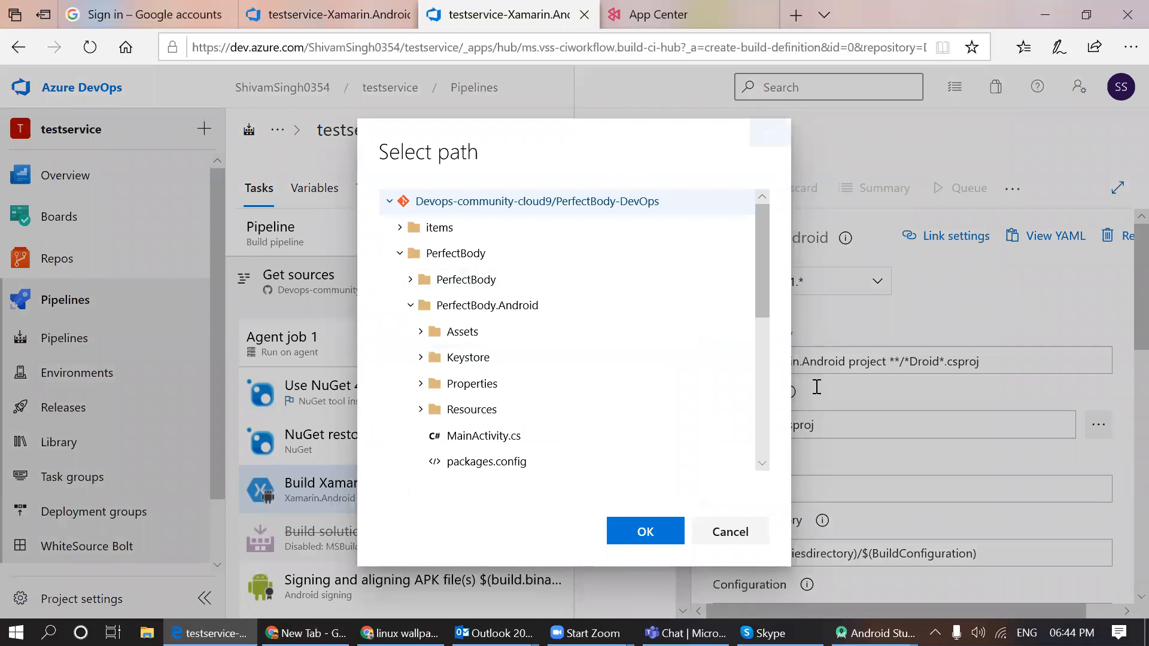
- Close the path browser and enter the copied path PerfectBody/PerfectBody.Android/PerfectBody.Android.csproj as the Xamarin.Android build task's target
{"action": "left_click", "coordinate": [774, 137]}
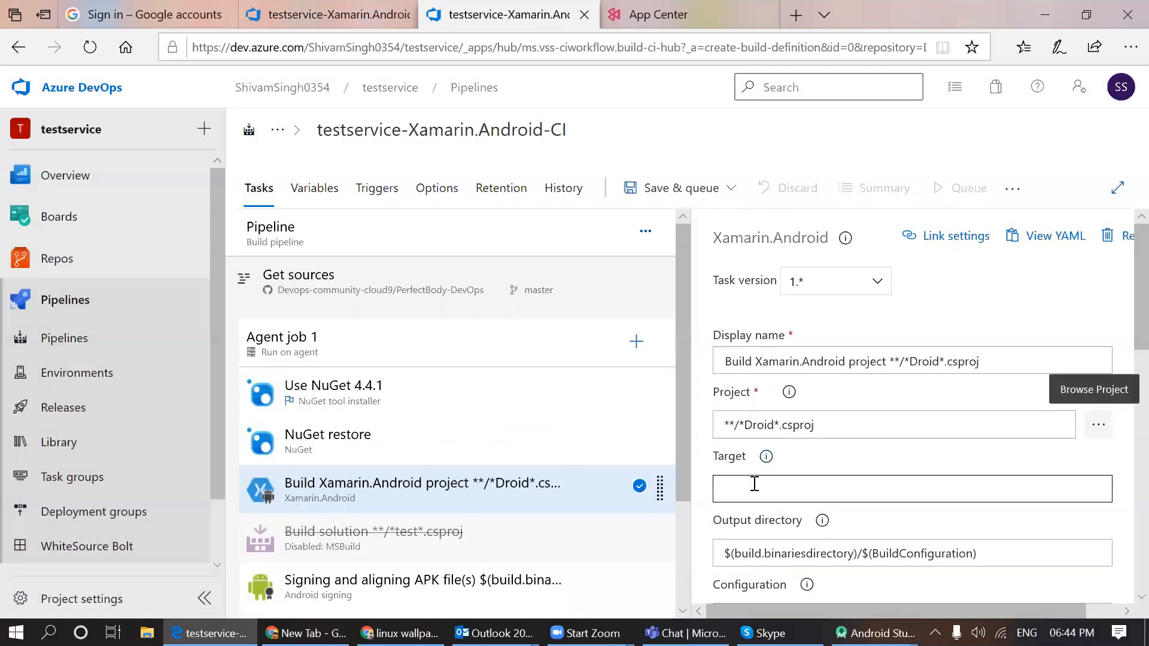
{"action": "left_click", "coordinate": [754, 484]}
{"action": "key", "text": "ctrl+v"}
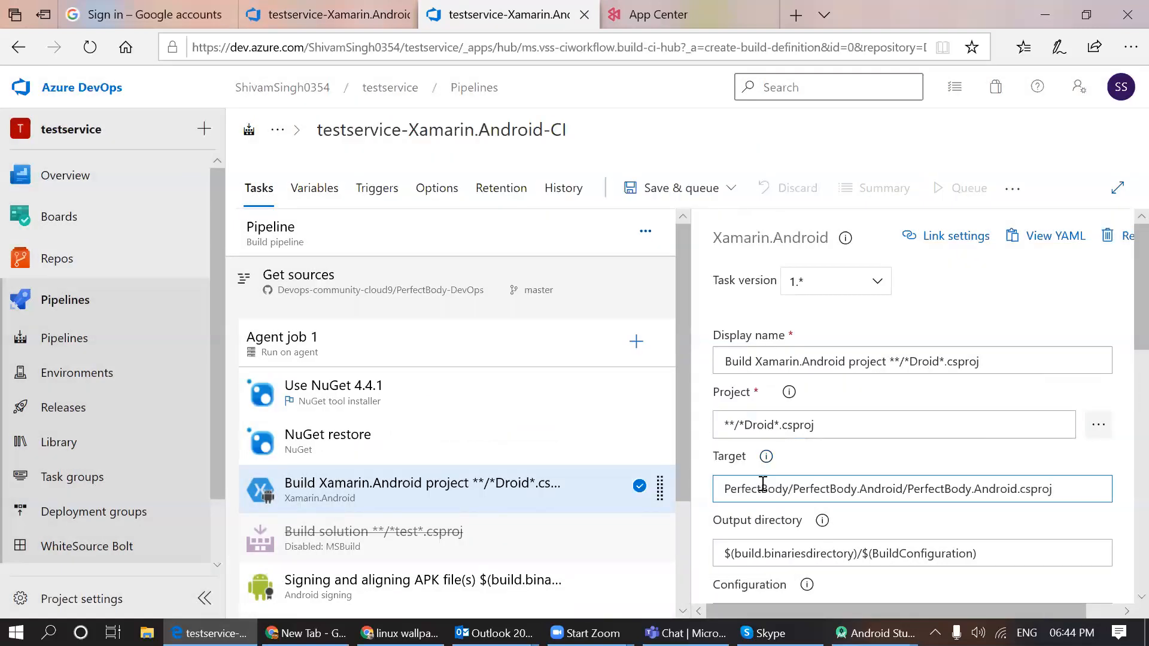
- Enable the disabled MSBuild task for building the **/*test*.csproj solution
{"action": "left_click", "coordinate": [373, 546]}
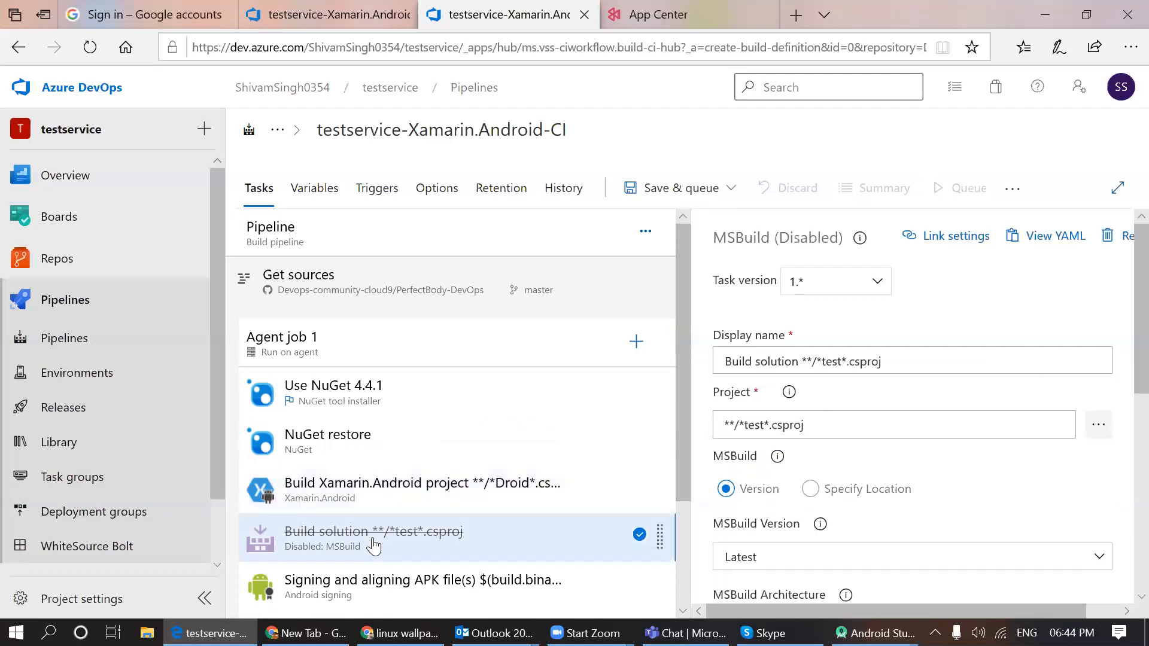
{"action": "right_click", "coordinate": [373, 540]}
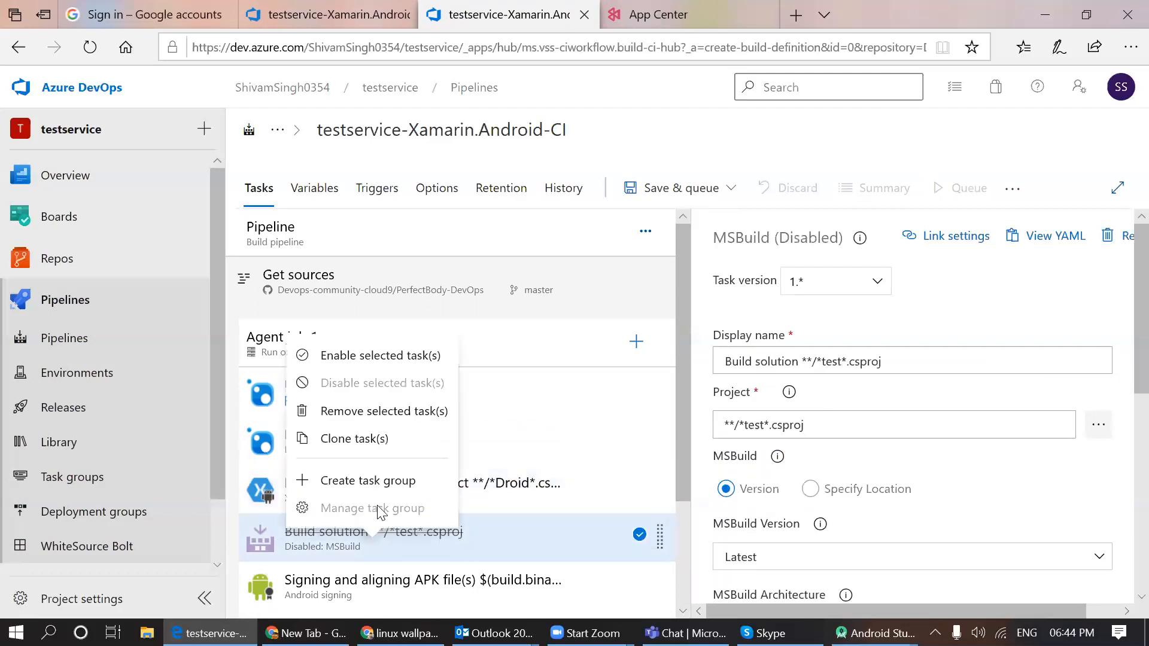
{"action": "left_click", "coordinate": [355, 369]}
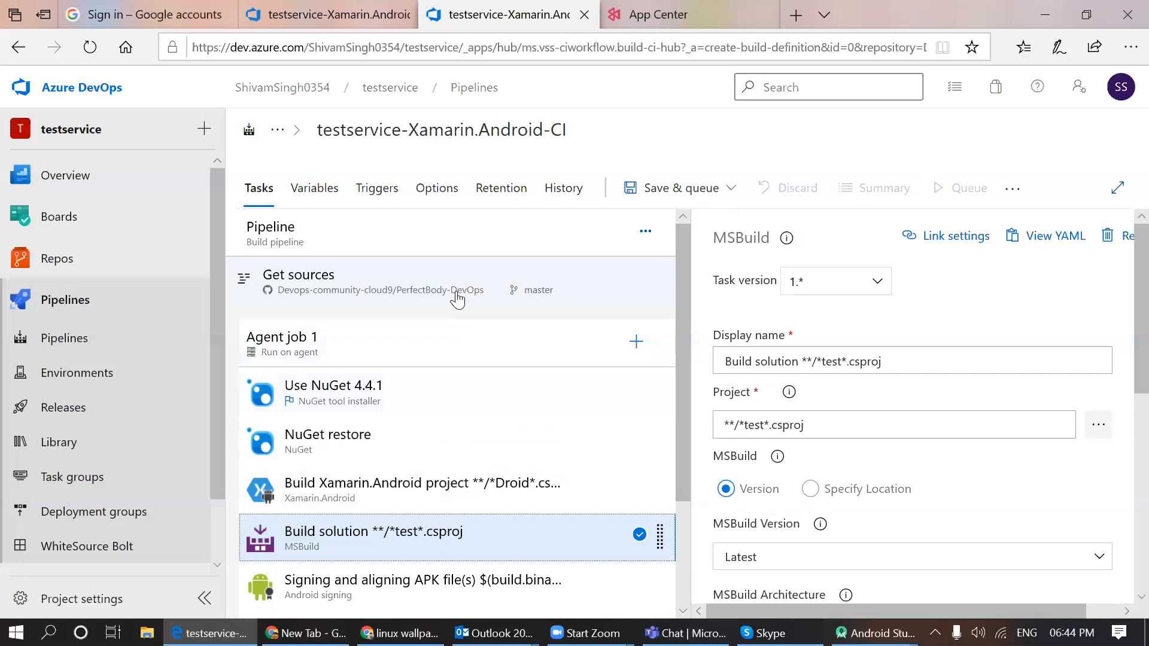
- Switch to Chrome and open the PerfectBody-DevOps repository of the Devops-community-cloud9 organization on GitHub
{"action": "left_click", "coordinate": [306, 633]}
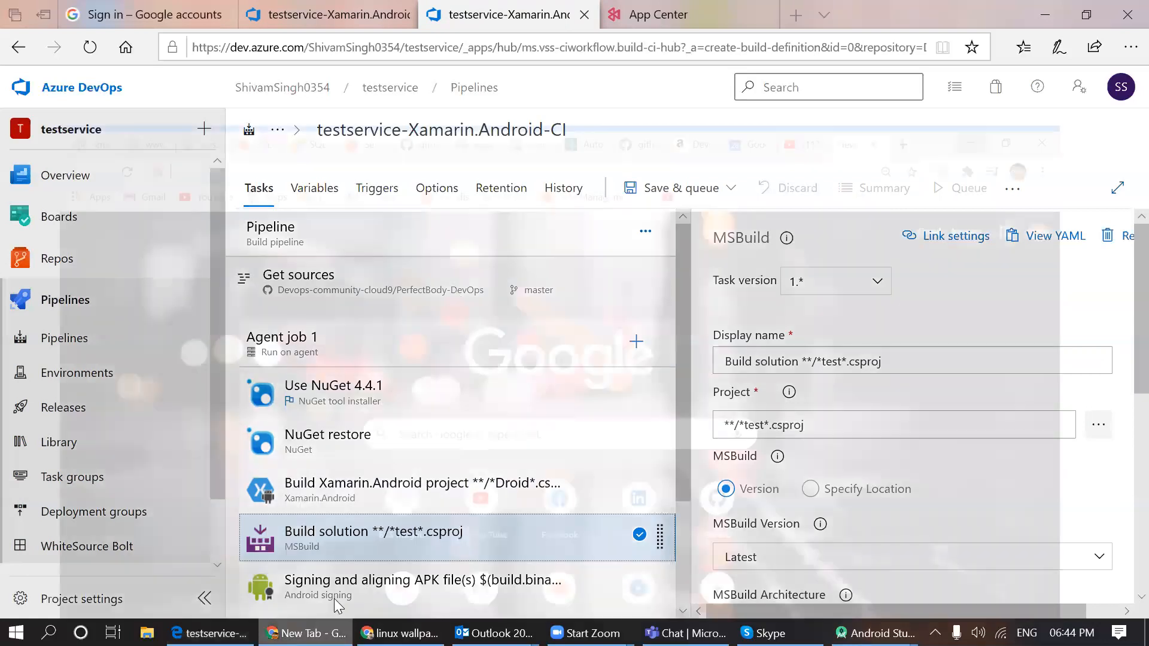
{"action": "type", "text": "git"}
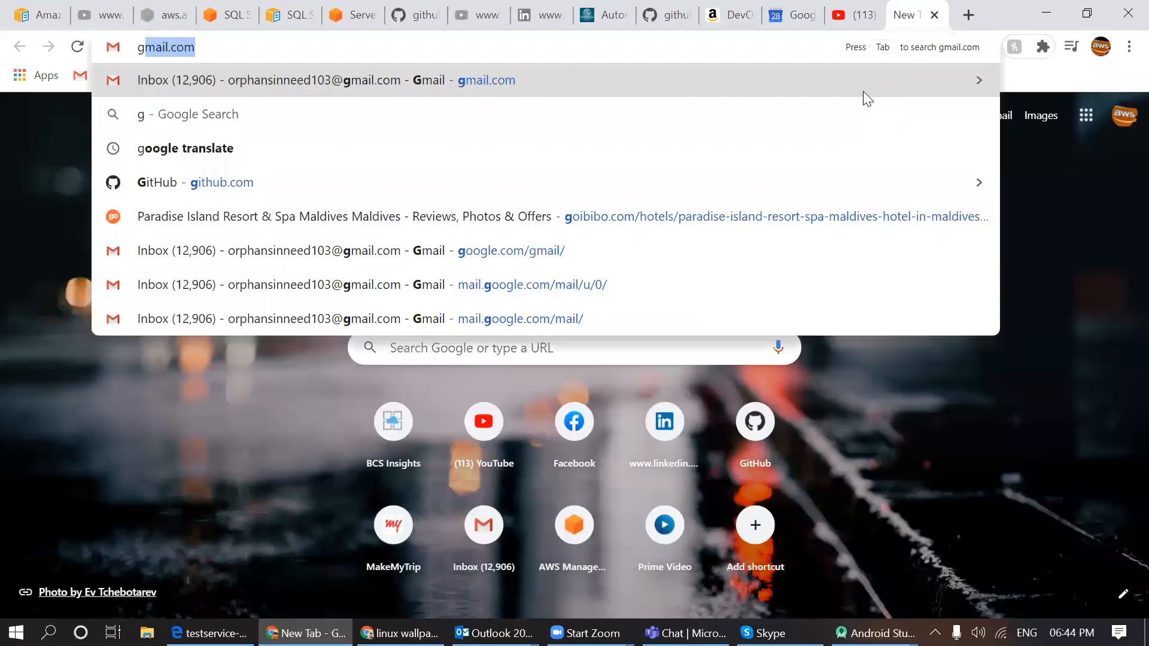
{"action": "key", "text": "Return"}
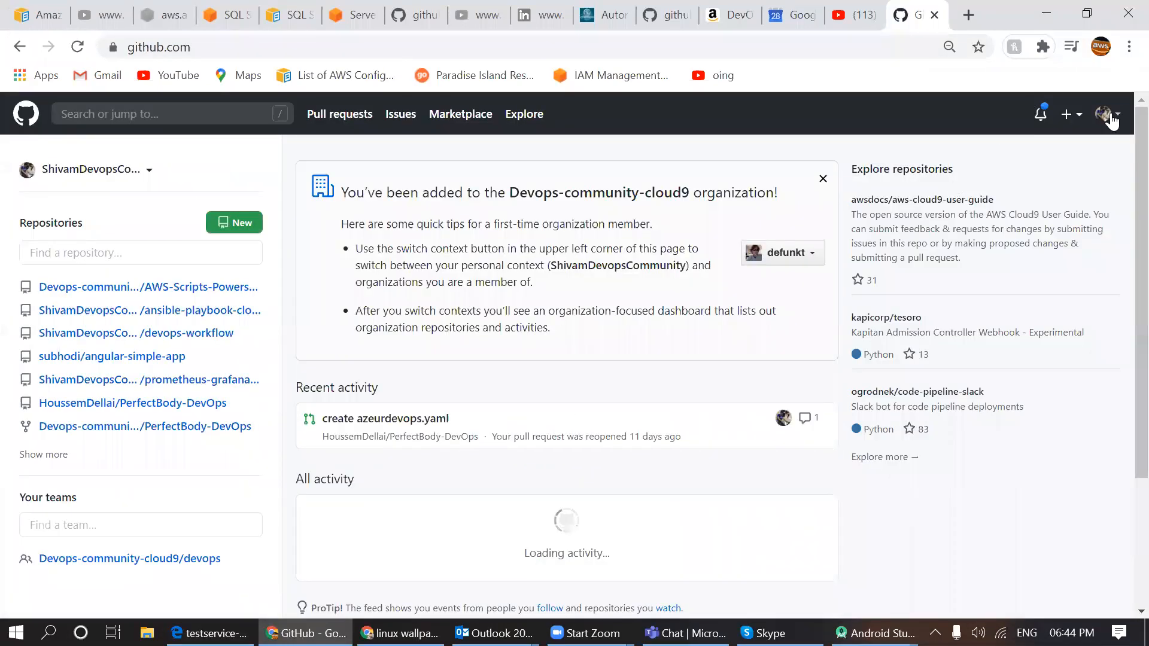
{"action": "left_click", "coordinate": [1111, 120]}
{"action": "left_click", "coordinate": [1059, 284]}
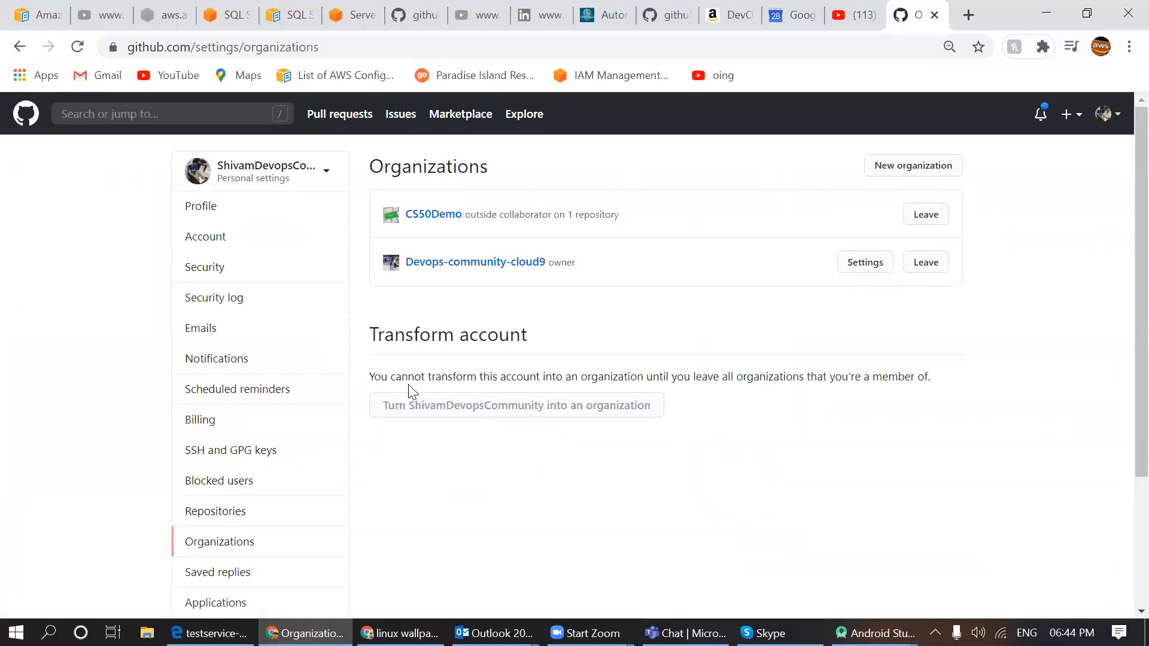
{"action": "left_click", "coordinate": [437, 263]}
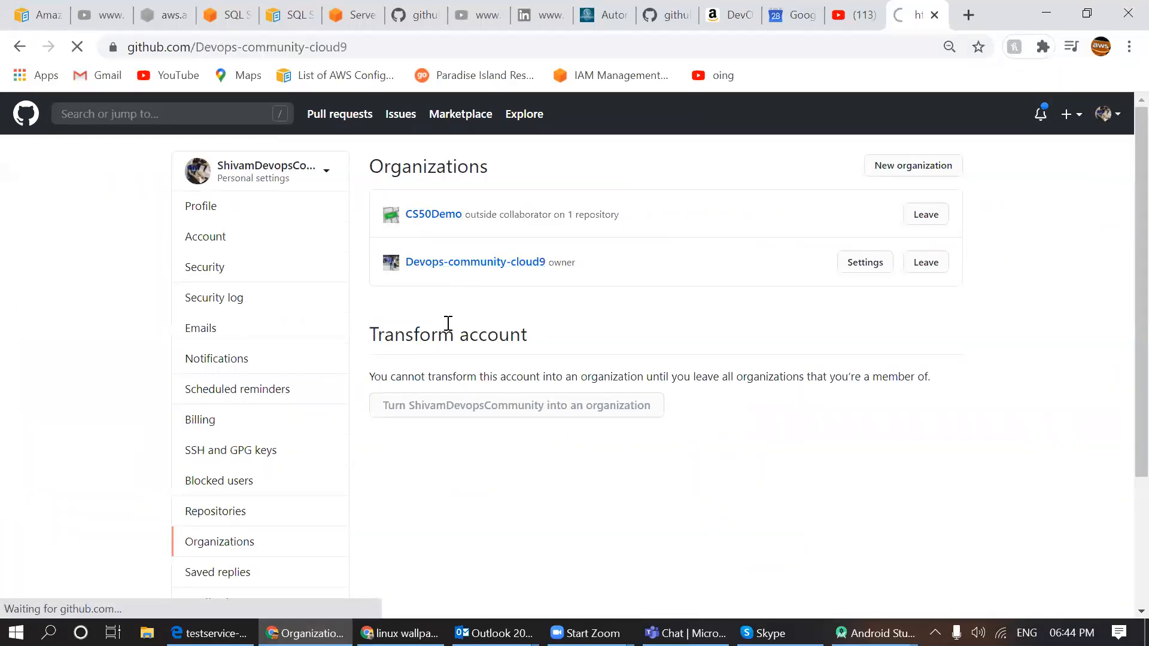
{"action": "scroll", "coordinate": [1121, 239], "scroll_direction": "down", "scroll_amount": 5}
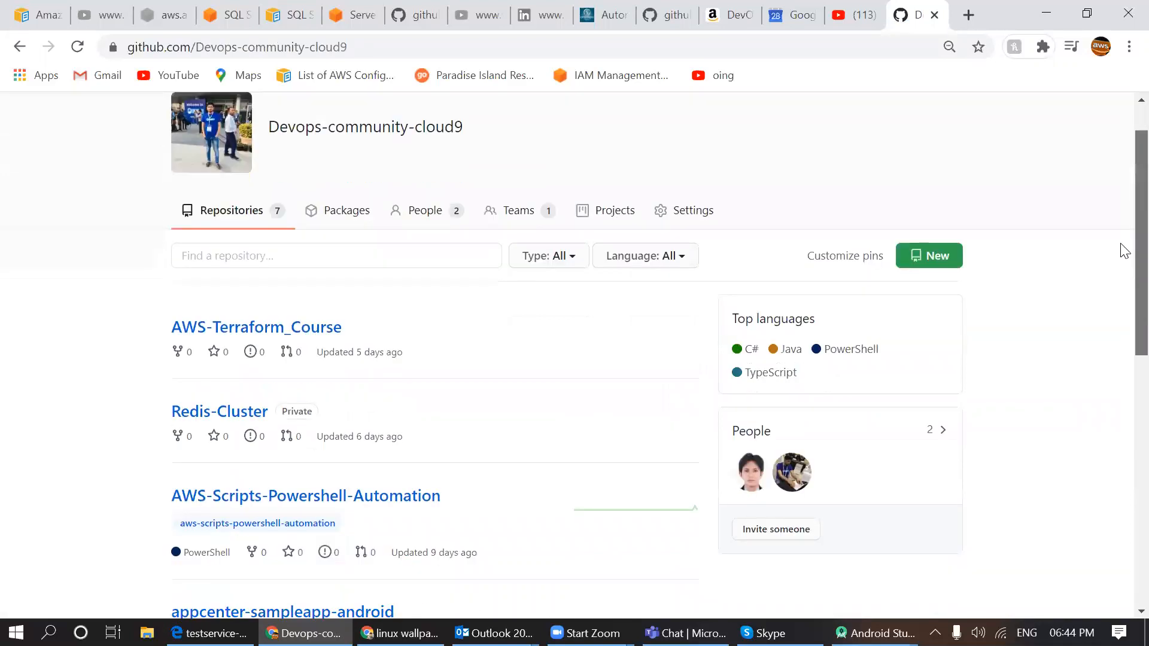
{"action": "scroll", "coordinate": [1122, 383], "scroll_direction": "down", "scroll_amount": 3}
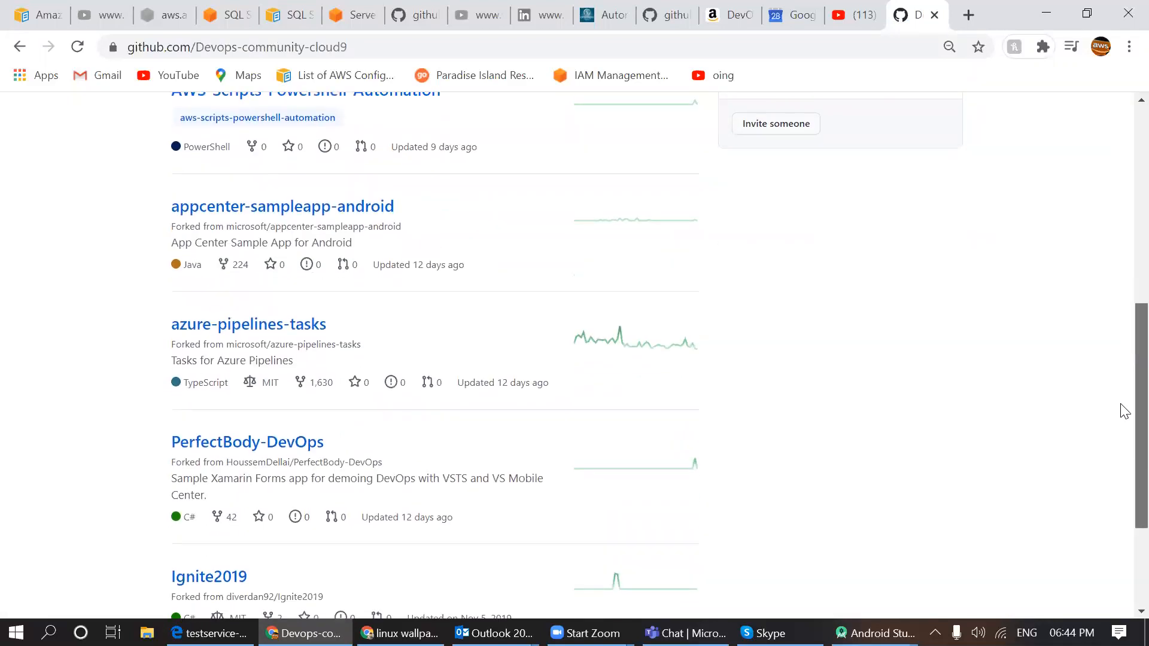
{"action": "left_click", "coordinate": [305, 440]}
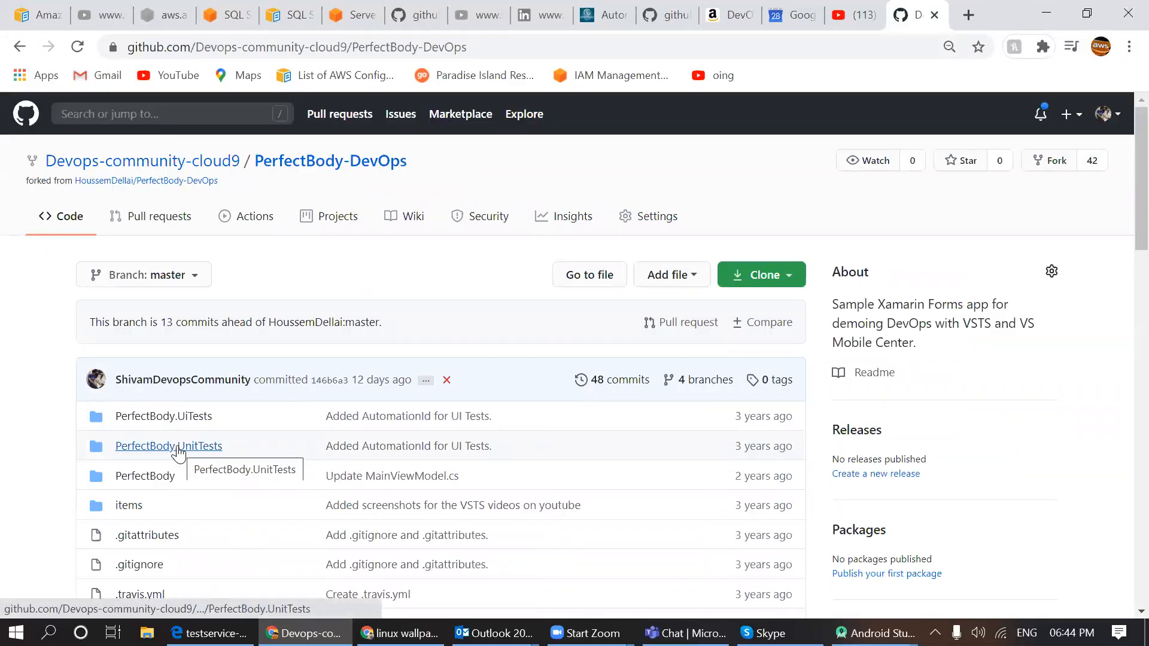
- Examine the contents of the repository's PerfectBody.UnitTests folder, and switch back to the Azure DevOps pipeline in Edge
{"action": "left_click", "coordinate": [178, 448]}
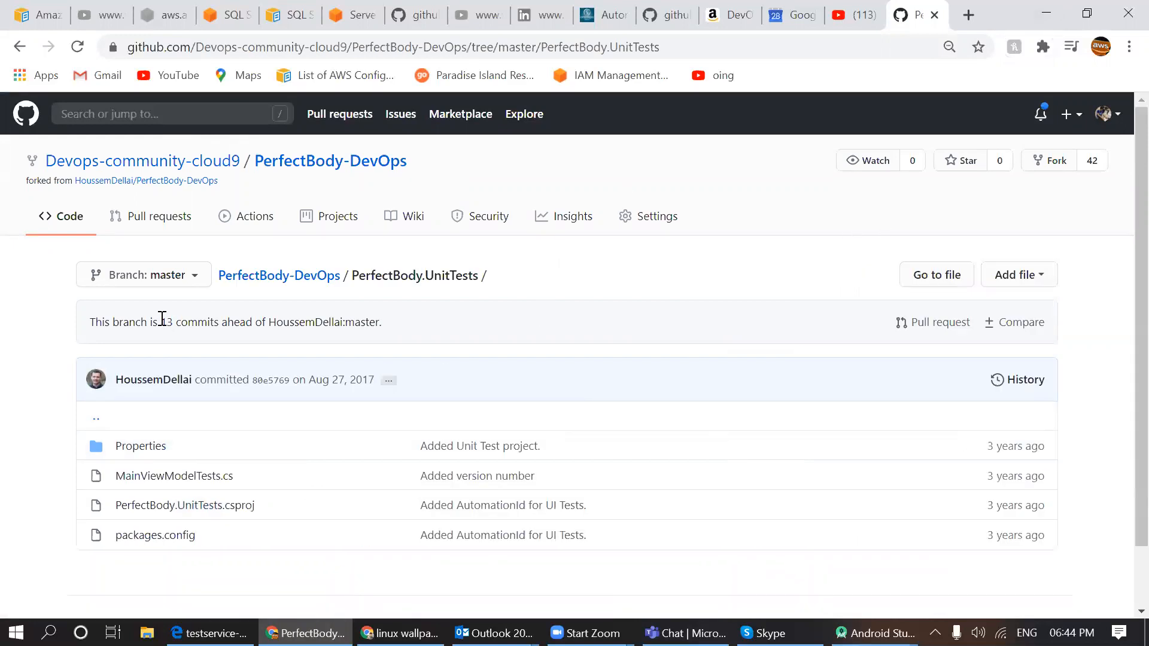
{"action": "left_click", "coordinate": [68, 219]}
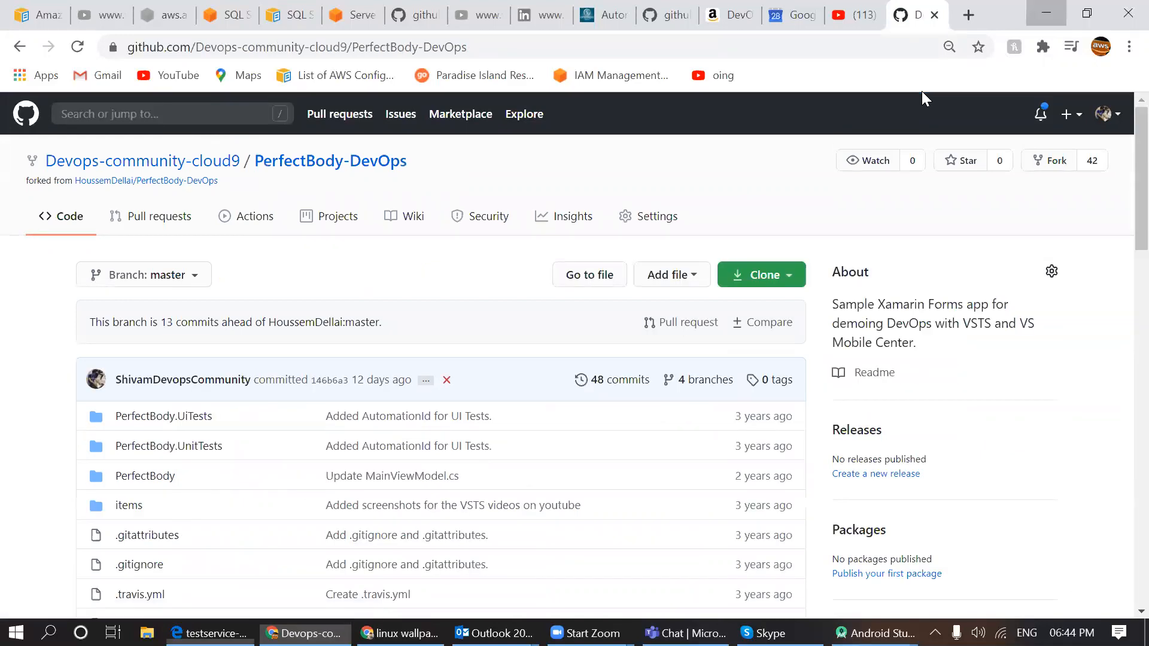
{"action": "key", "text": "alt+Tab"}
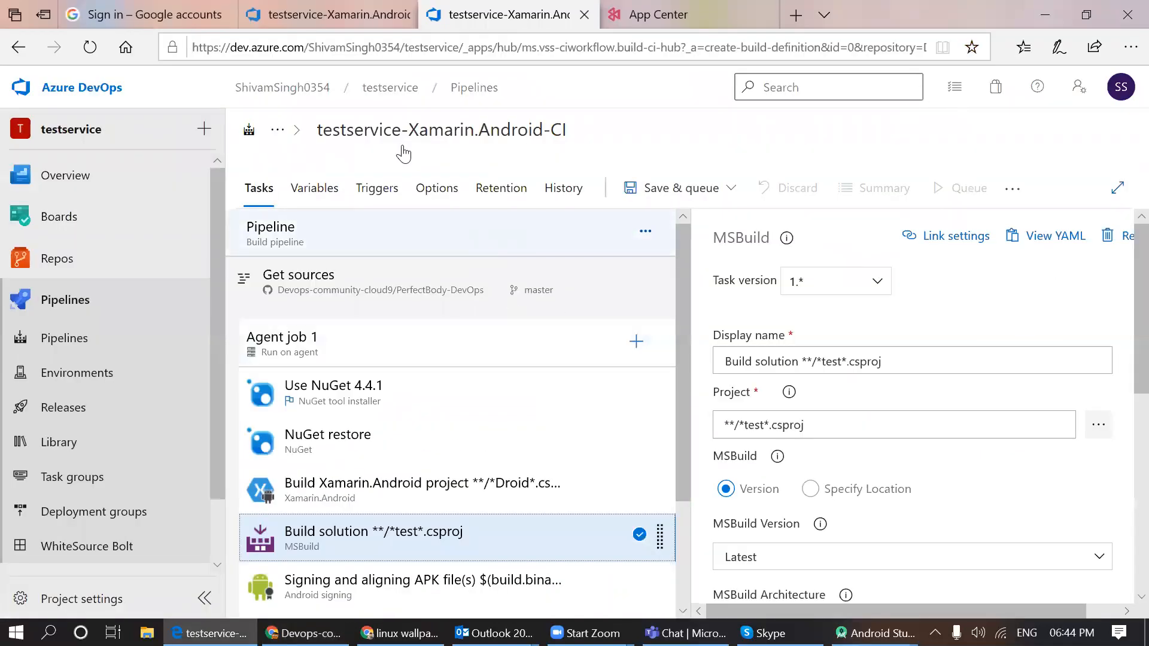
- Copy the existing pipeline's MSBuild project path PerfectBody.UnitTests/PerfectBody.UnitTests.csproj into the new pipeline's MSBuild task, replacing its project value
{"action": "left_click", "coordinate": [329, 14]}
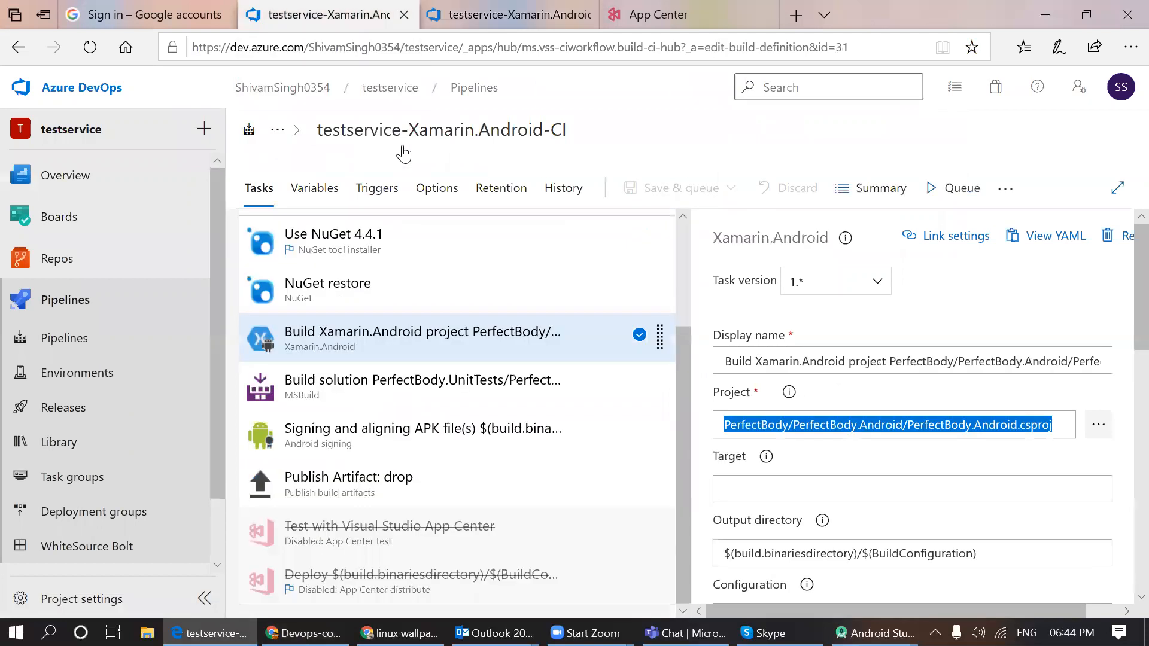
{"action": "left_click", "coordinate": [362, 402]}
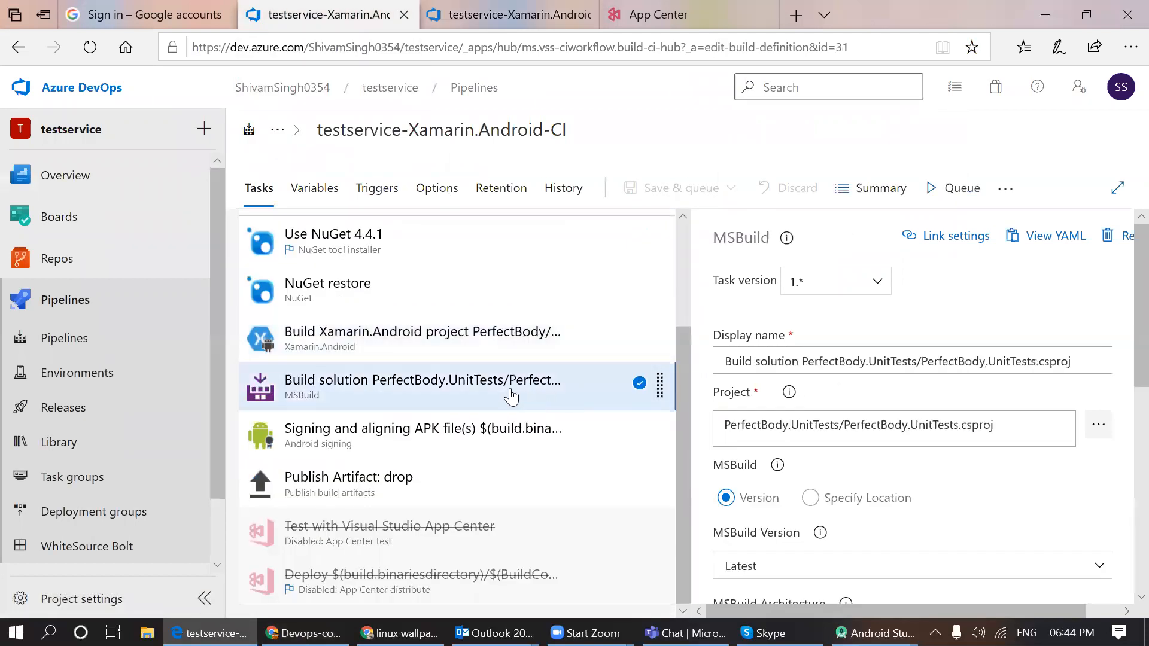
{"action": "triple_click", "coordinate": [832, 425]}
{"action": "key", "text": "ctrl+c"}
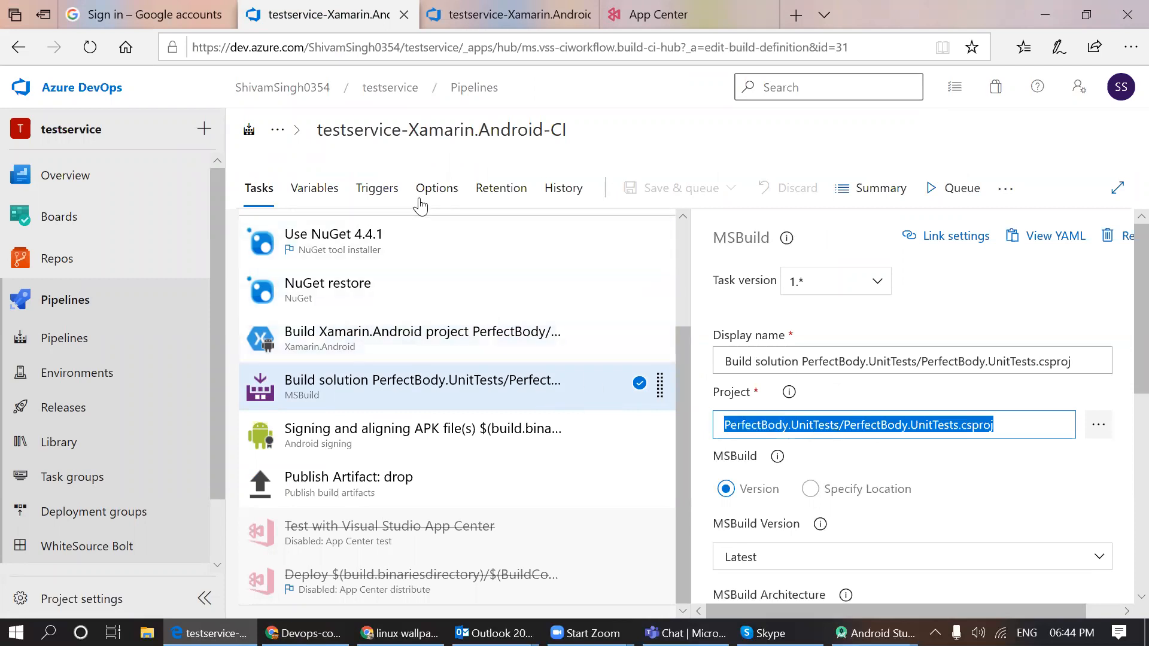
{"action": "key", "text": "ctrl+Tab"}
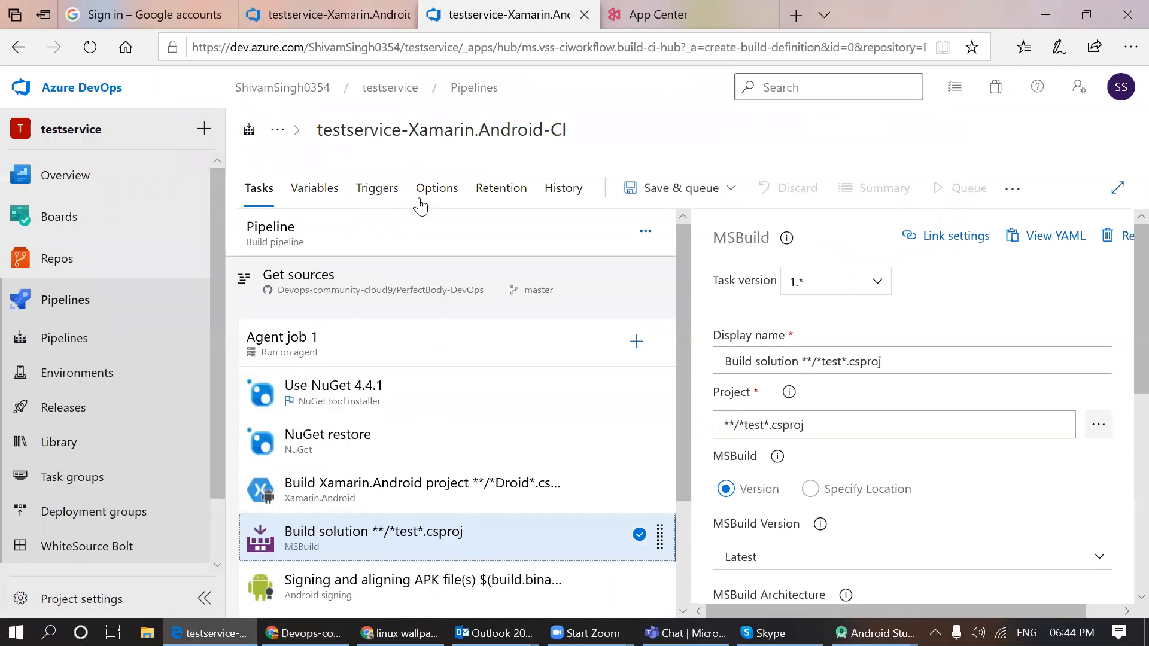
{"action": "triple_click", "coordinate": [858, 430]}
{"action": "key", "text": "BackSpace"}
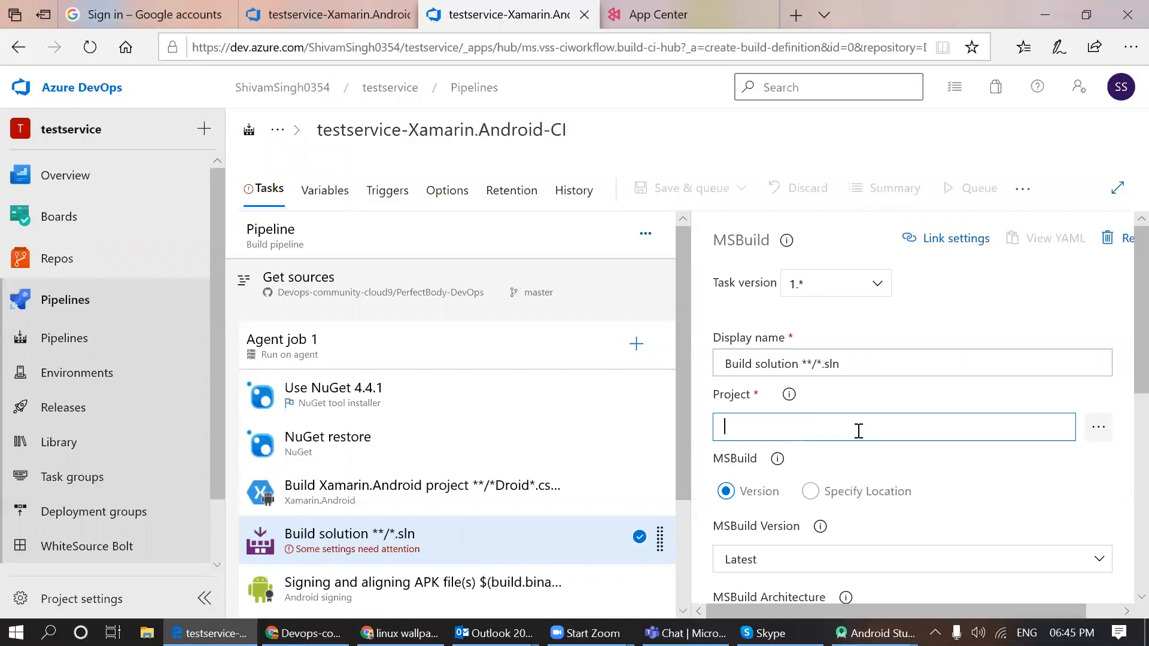
{"action": "key", "text": "ctrl+v"}
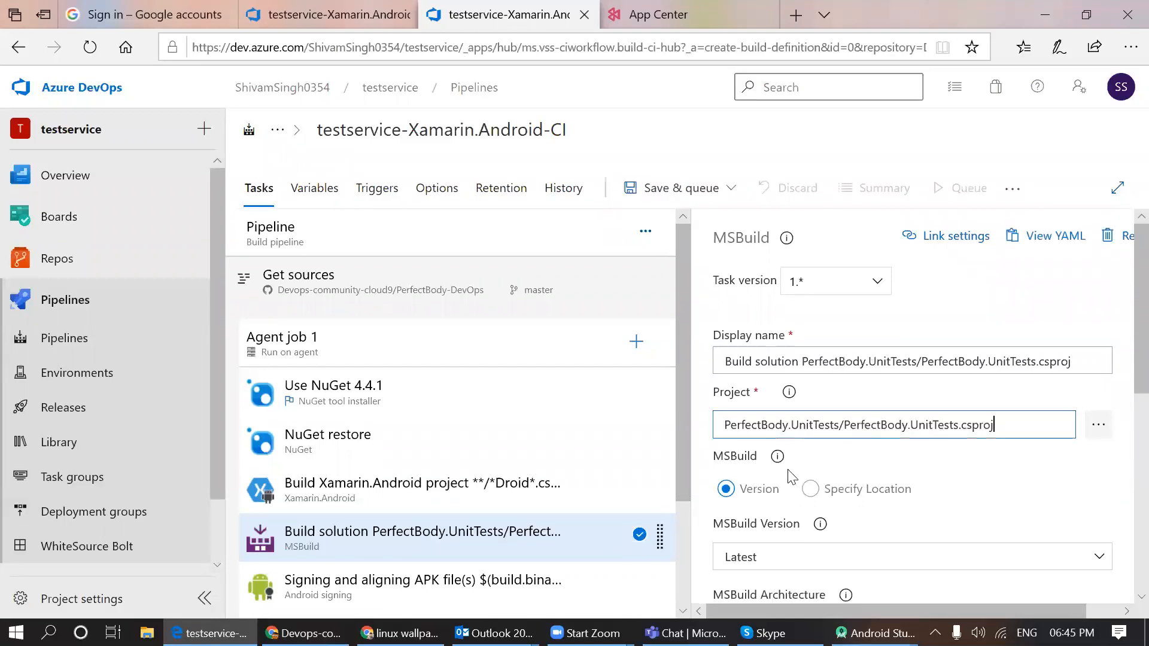
- Review the new pipeline's Android signing task and turn on the Sign the APK option
{"action": "scroll", "coordinate": [684, 462], "scroll_direction": "down", "scroll_amount": 3}
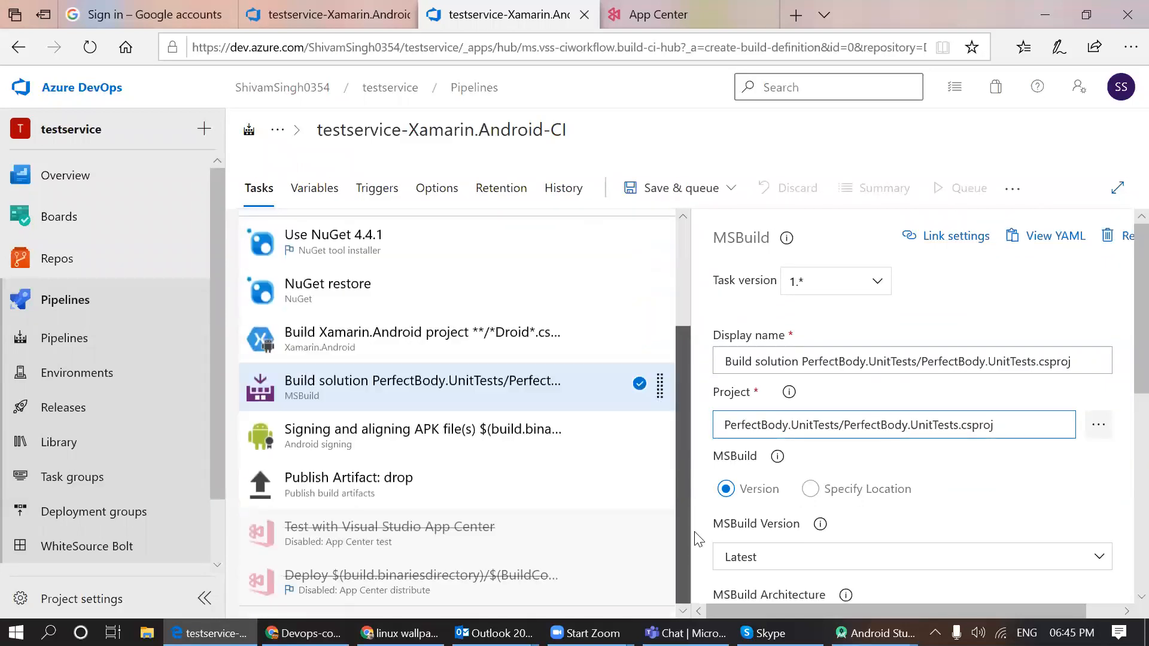
{"action": "left_click", "coordinate": [548, 442]}
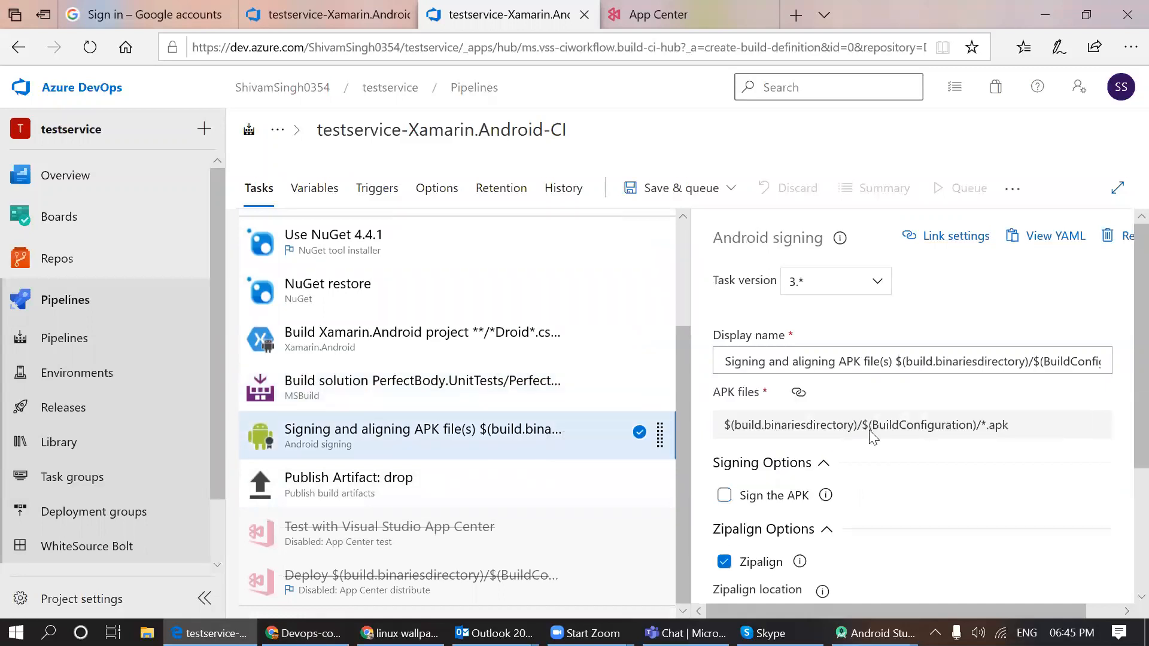
{"action": "scroll", "coordinate": [1124, 418], "scroll_direction": "down", "scroll_amount": 3}
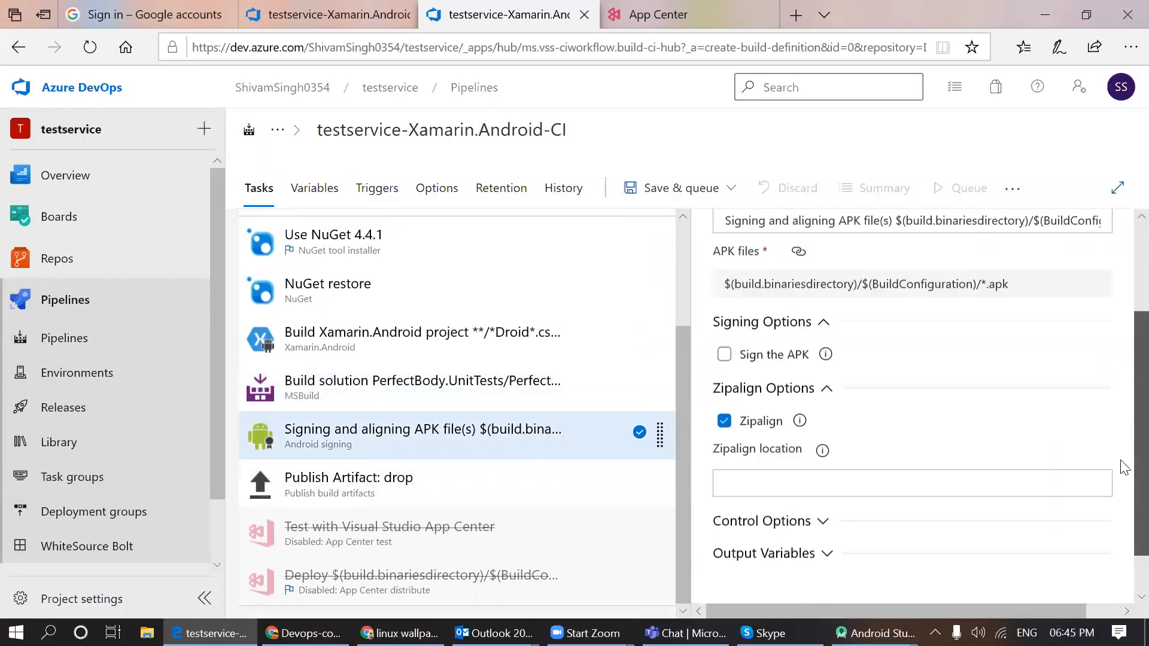
{"action": "scroll", "coordinate": [1122, 479], "scroll_direction": "up", "scroll_amount": 4}
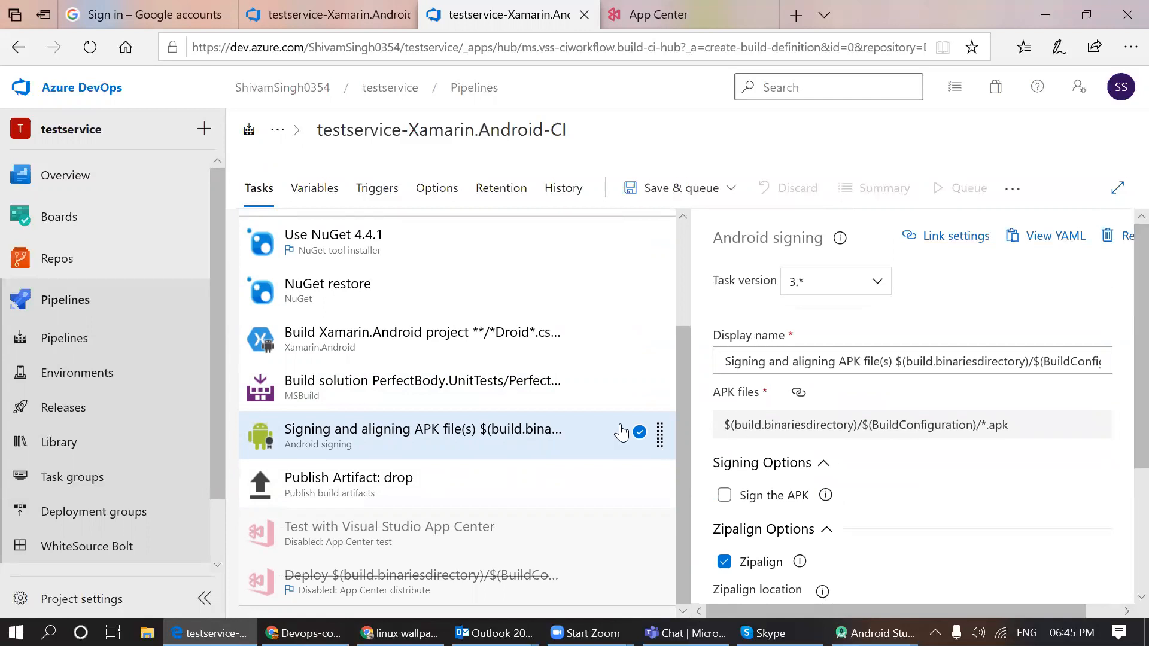
{"action": "left_click", "coordinate": [323, 15]}
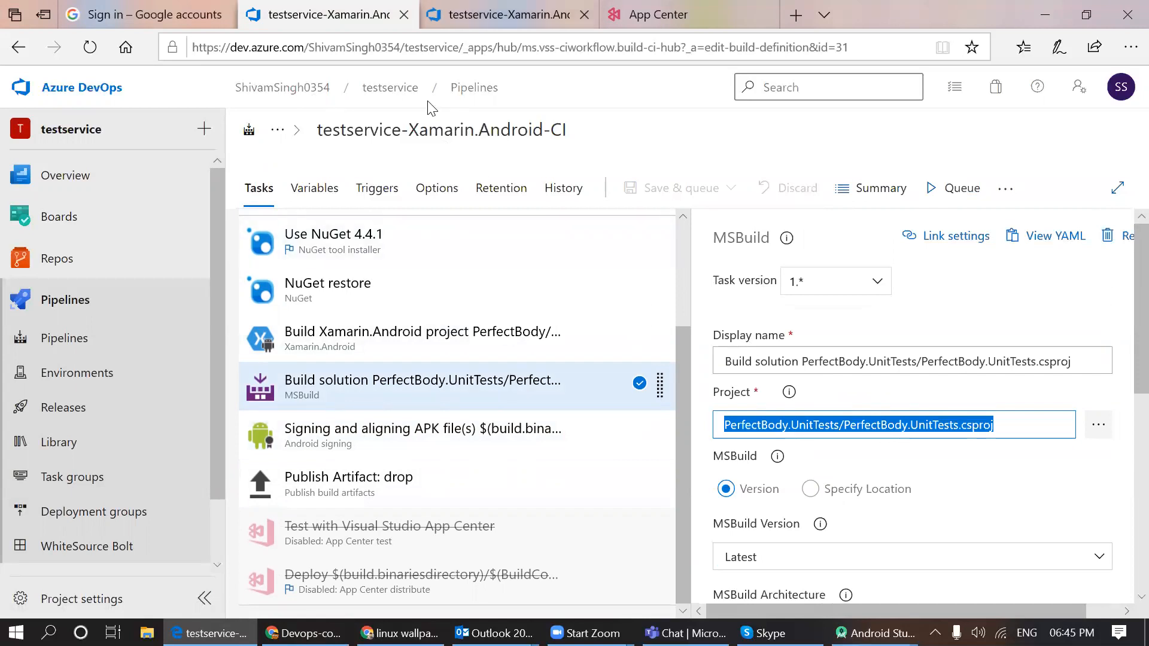
{"action": "key", "text": "ctrl+Tab"}
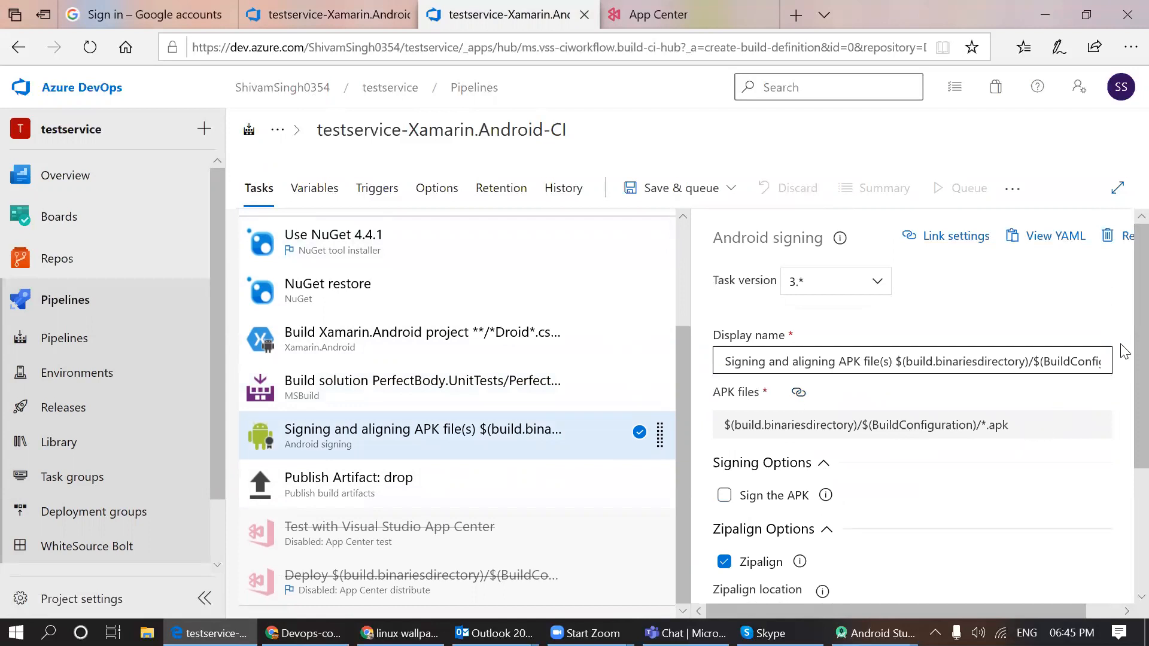
{"action": "scroll", "coordinate": [1120, 411], "scroll_direction": "down", "scroll_amount": 3}
{"action": "scroll", "coordinate": [1124, 485], "scroll_direction": "down", "scroll_amount": 1}
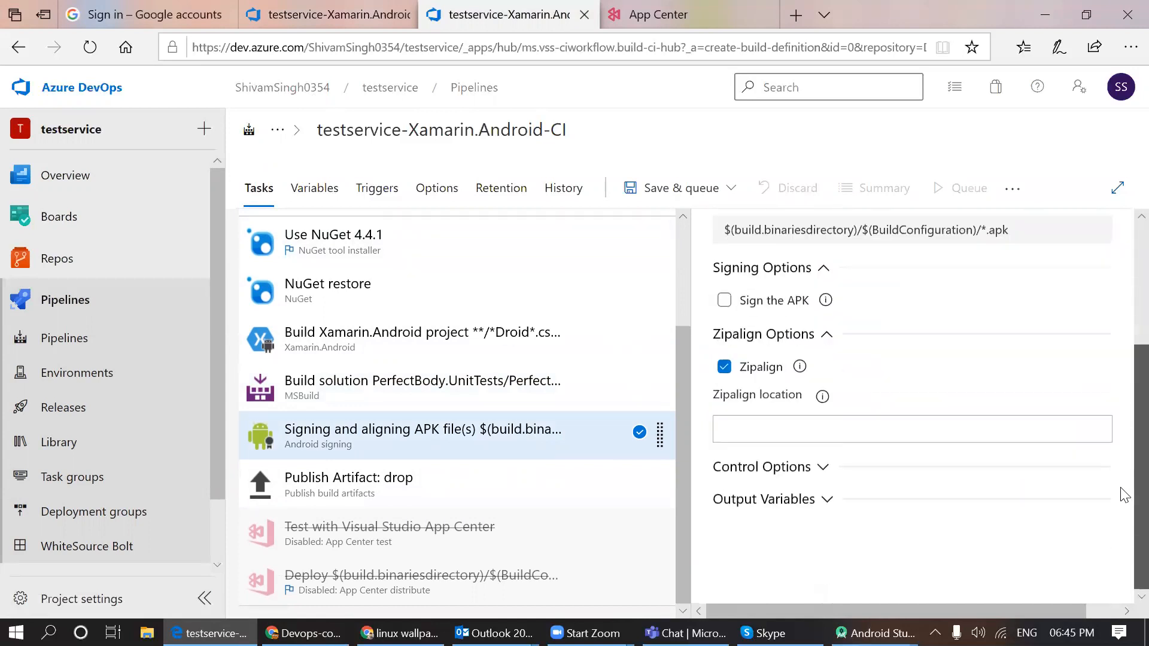
{"action": "left_click", "coordinate": [756, 309]}
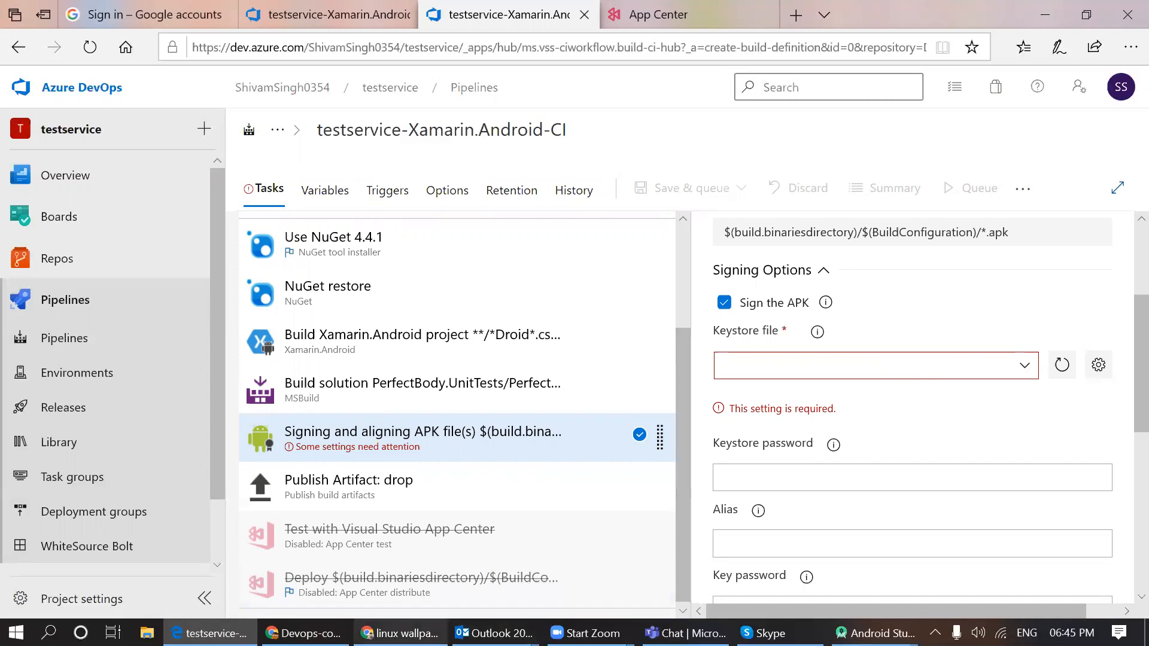
- Switch to GitHub in Chrome and open the devops.perfectbody.keystore file in PerfectBody/PerfectBody.Android/Keystore/devops.perfectbody
{"action": "mouse_move", "coordinate": [210, 633]}
{"action": "left_click", "coordinate": [302, 633]}
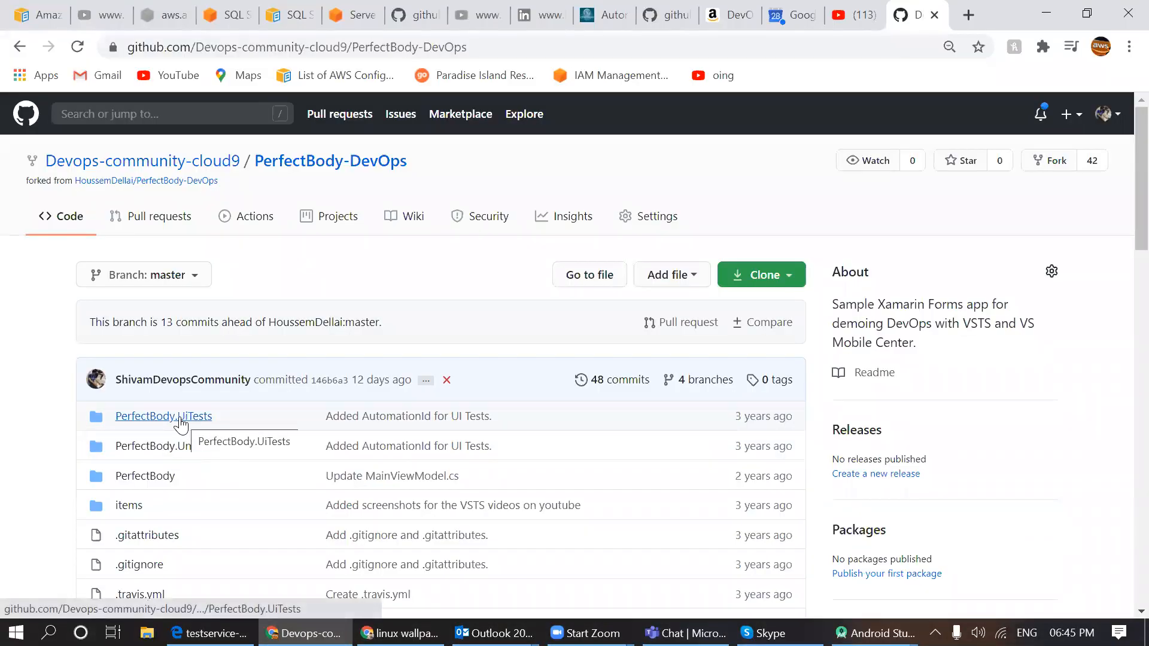
{"action": "left_click", "coordinate": [143, 477]}
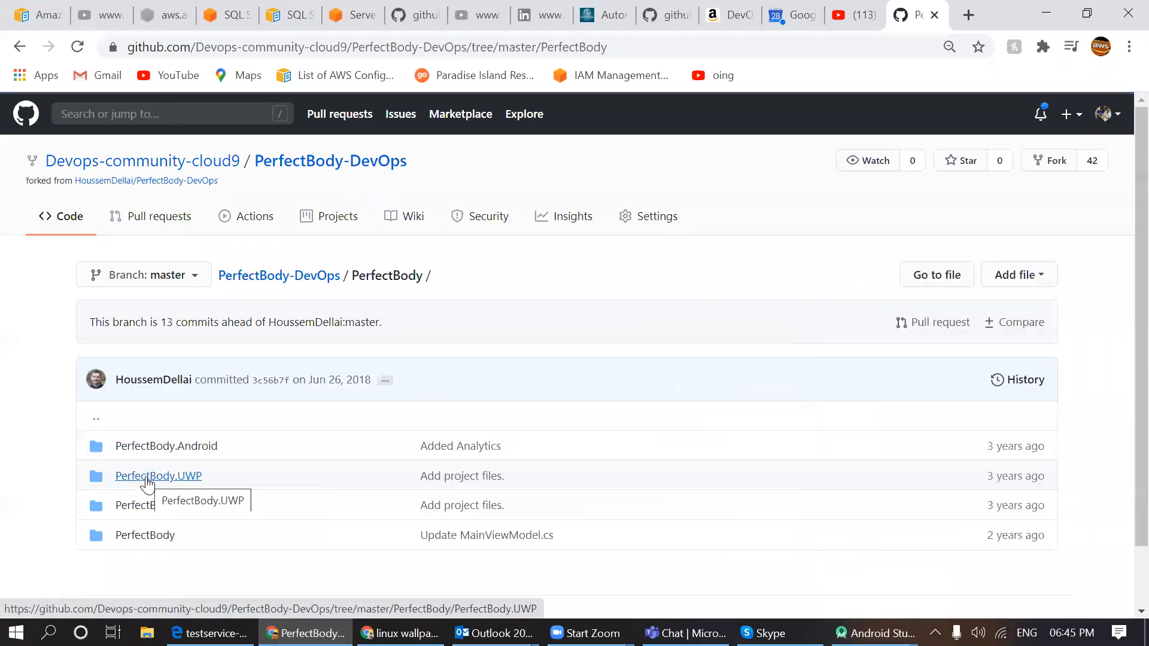
{"action": "left_click", "coordinate": [163, 447]}
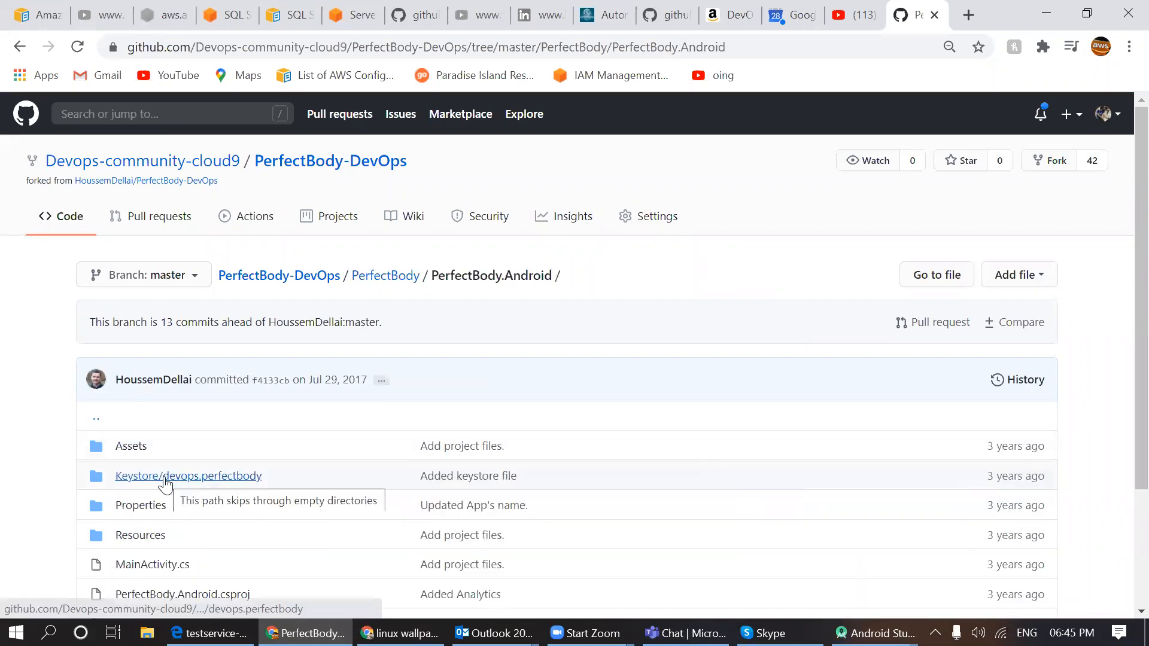
{"action": "left_click", "coordinate": [165, 479]}
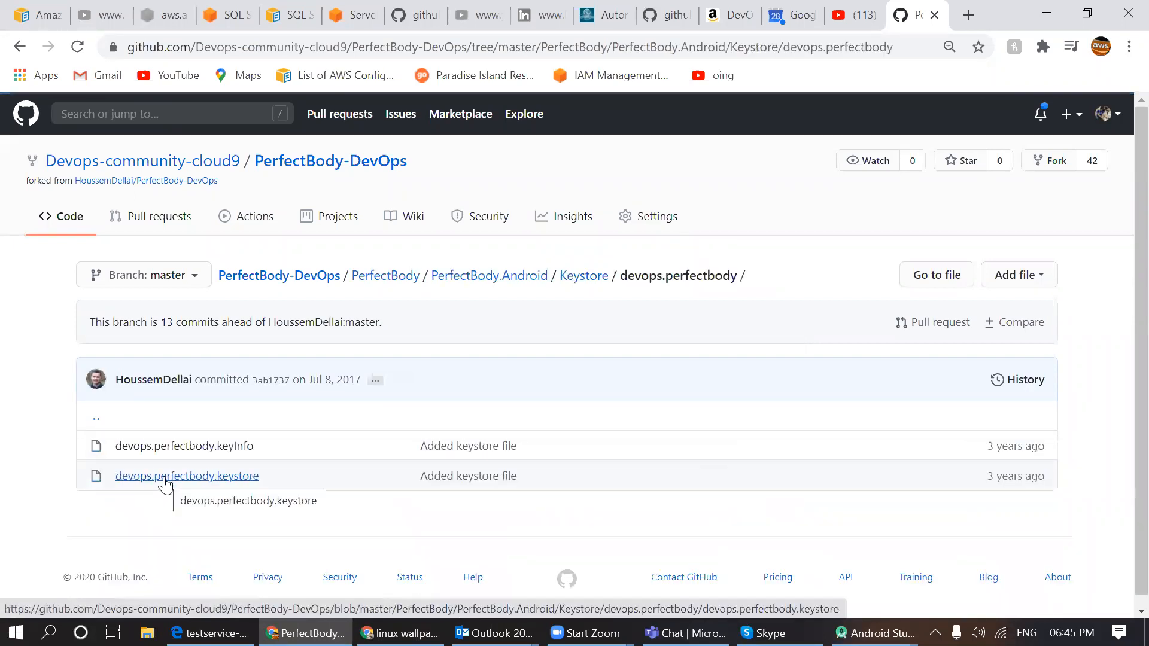
{"action": "left_click", "coordinate": [224, 480]}
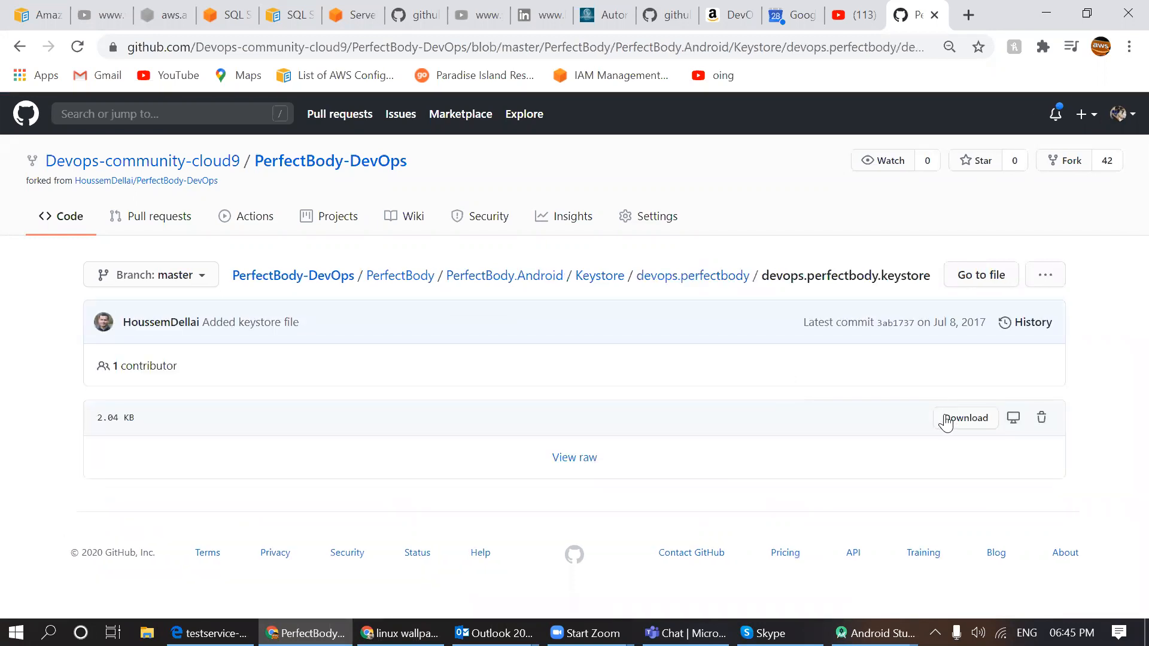
- Download the keystore file from GitHub, and upload devops.perfectbody (1).keystore from Downloads as the keystore file of the Azure DevOps Android signing task in Edge
{"action": "left_click", "coordinate": [947, 426]}
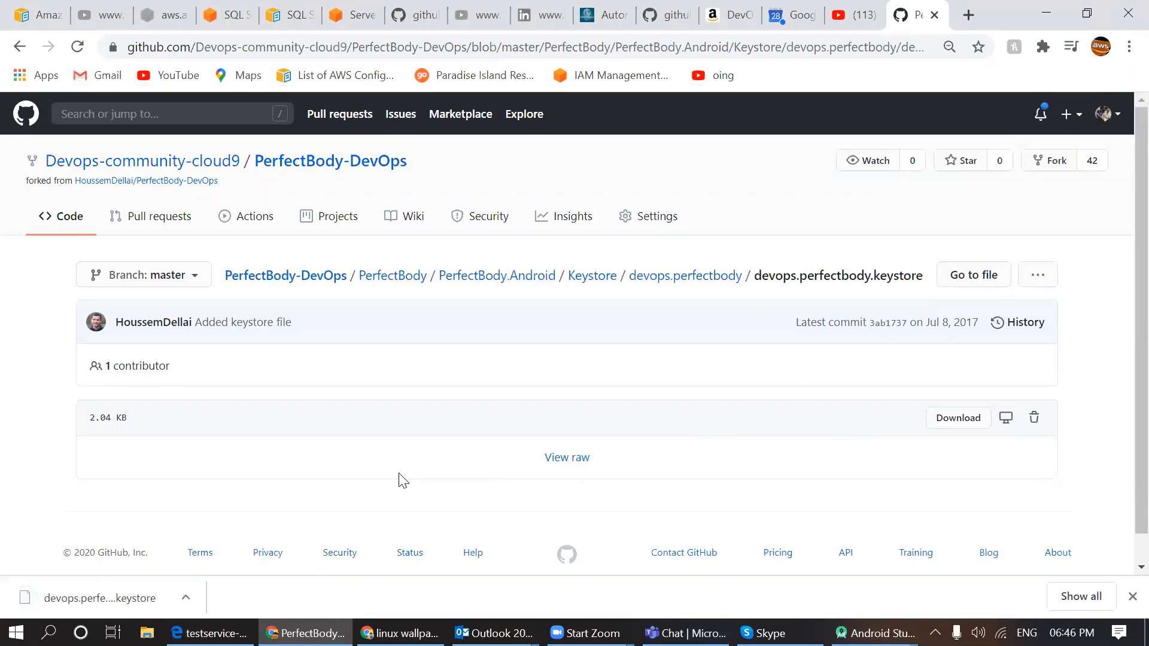
{"action": "left_click", "coordinate": [209, 633]}
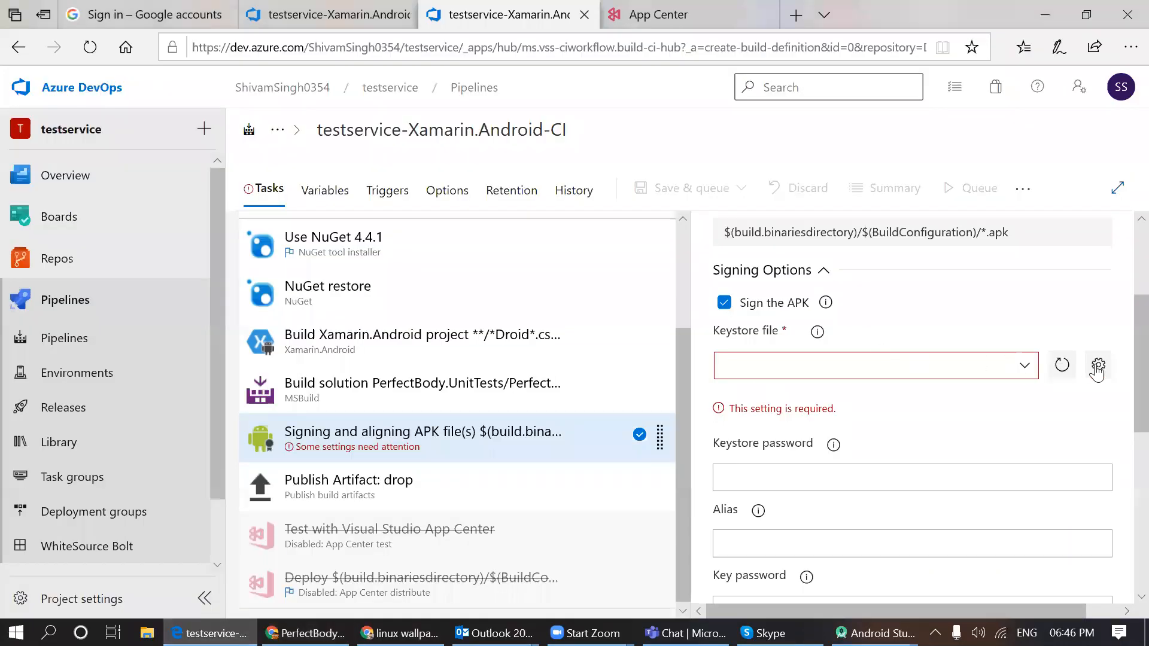
{"action": "left_click", "coordinate": [1098, 368]}
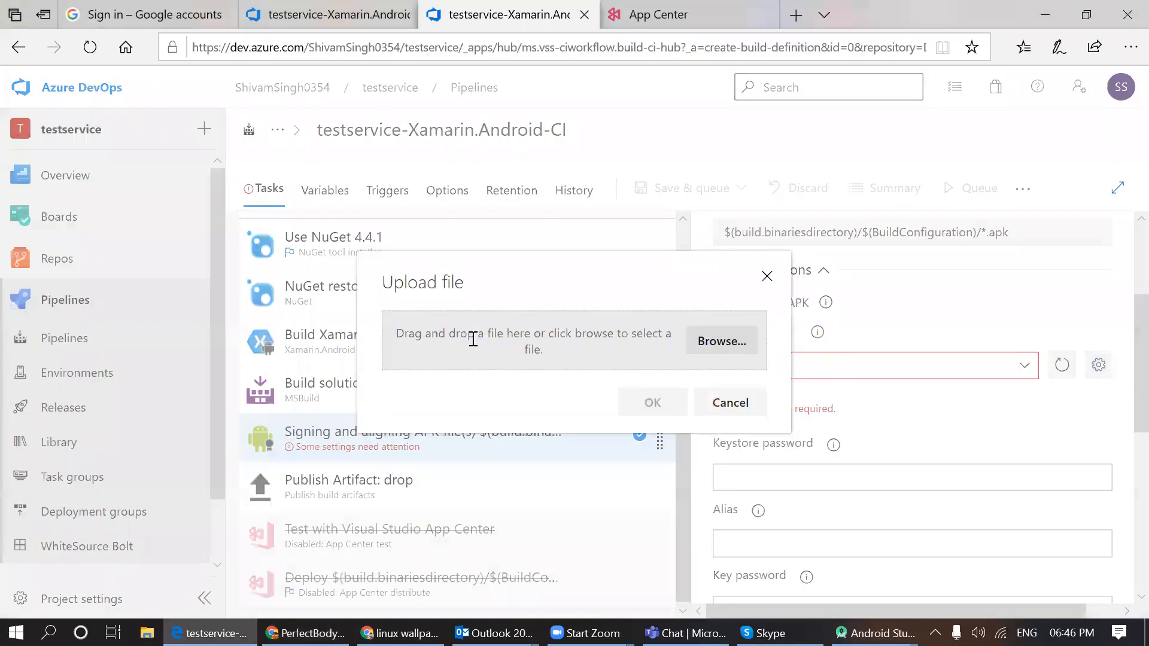
{"action": "left_click", "coordinate": [715, 353]}
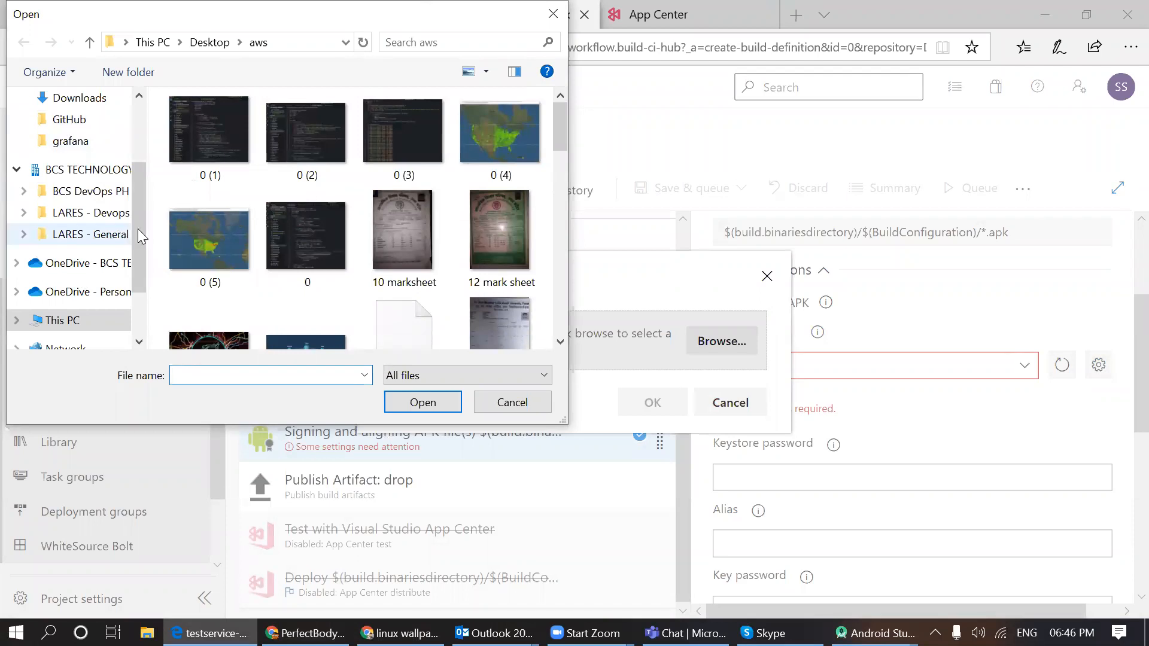
{"action": "scroll", "coordinate": [143, 208], "scroll_direction": "down", "scroll_amount": 2}
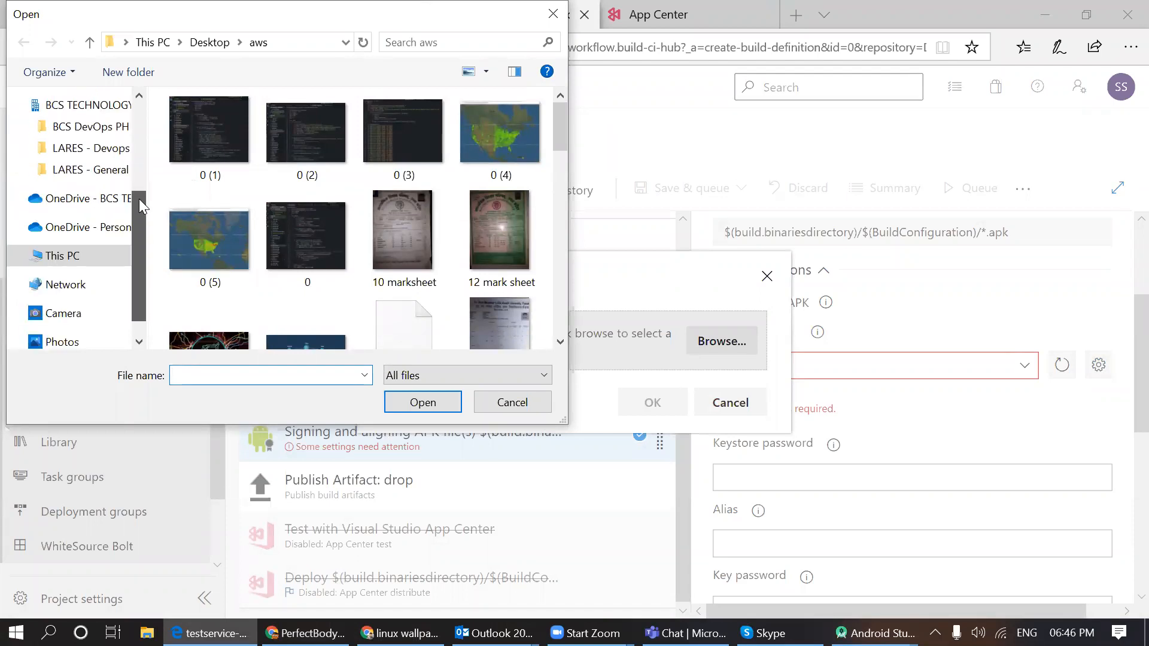
{"action": "scroll", "coordinate": [139, 199], "scroll_direction": "up", "scroll_amount": 3}
{"action": "left_click", "coordinate": [98, 163]}
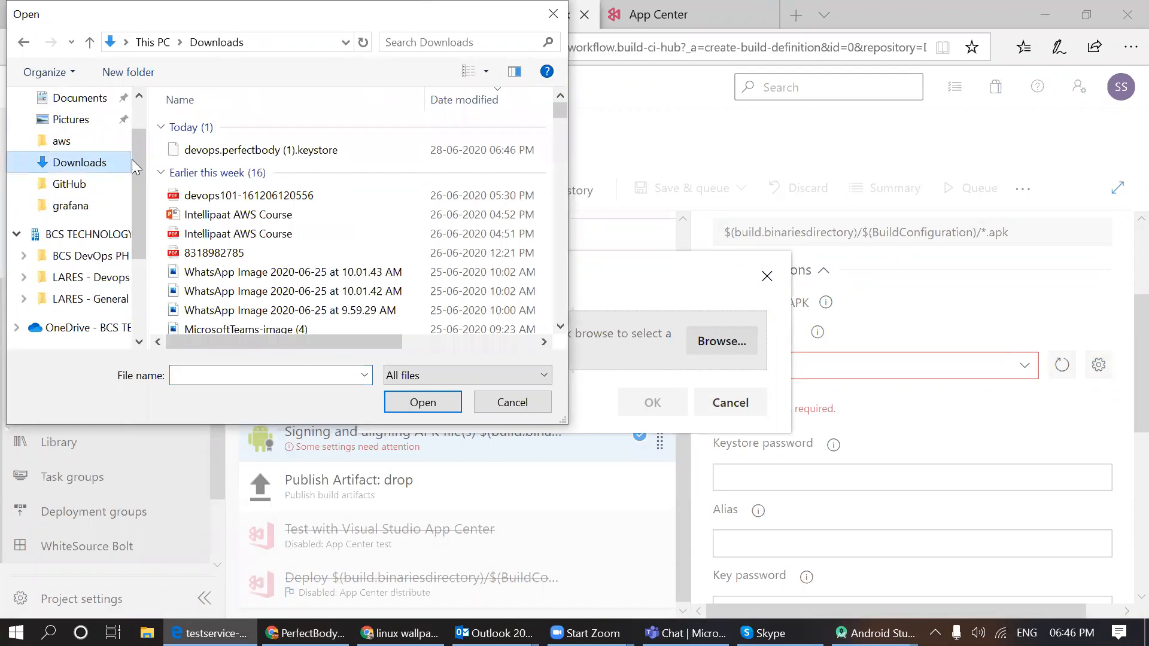
{"action": "double_click", "coordinate": [256, 150]}
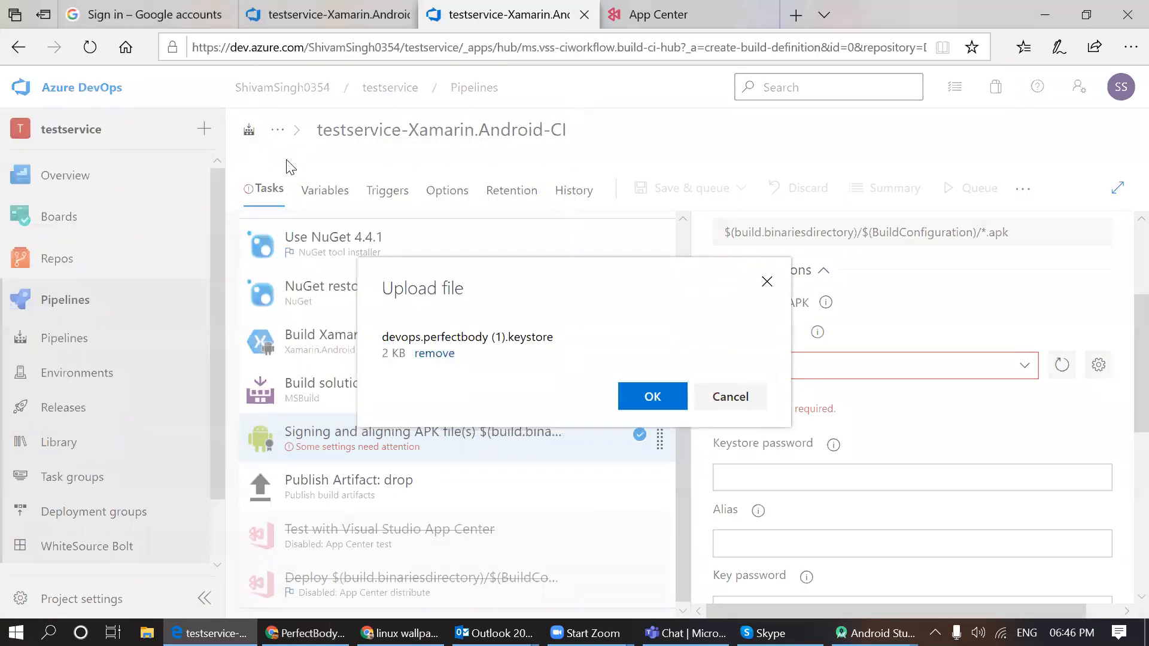
{"action": "left_click", "coordinate": [654, 398]}
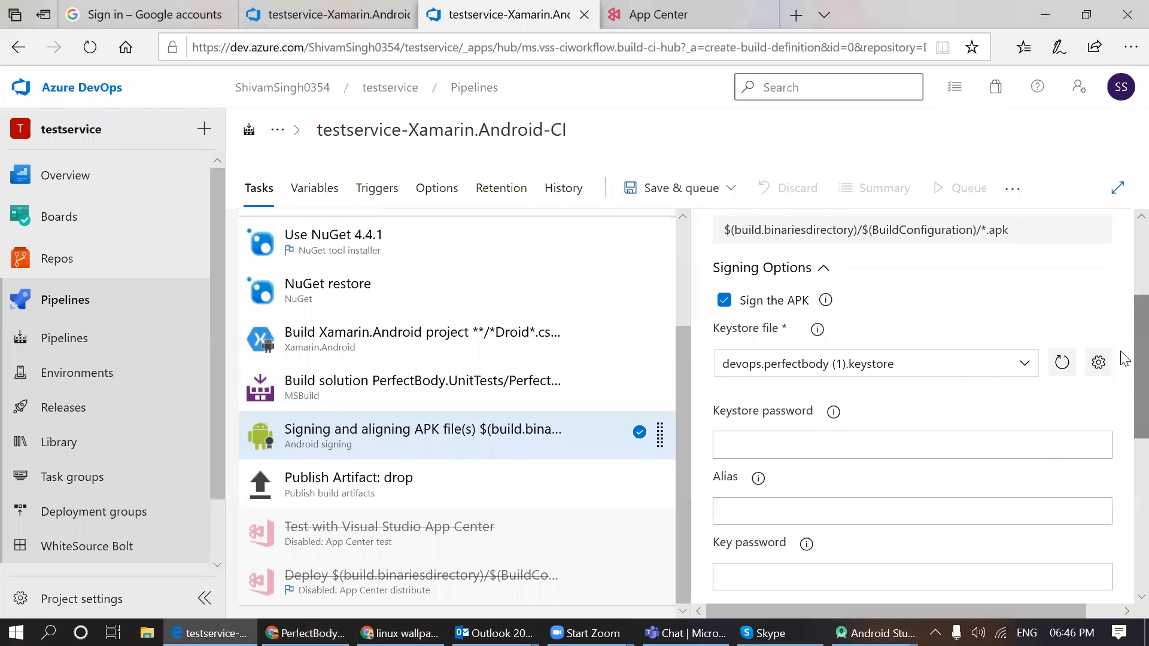
- Add a variable to the new pipeline, copying its name KeyStore.Password from the existing pipeline's variables
{"action": "scroll", "coordinate": [1123, 389], "scroll_direction": "down", "scroll_amount": 1}
{"action": "scroll", "coordinate": [1123, 389], "scroll_direction": "down", "scroll_amount": 1}
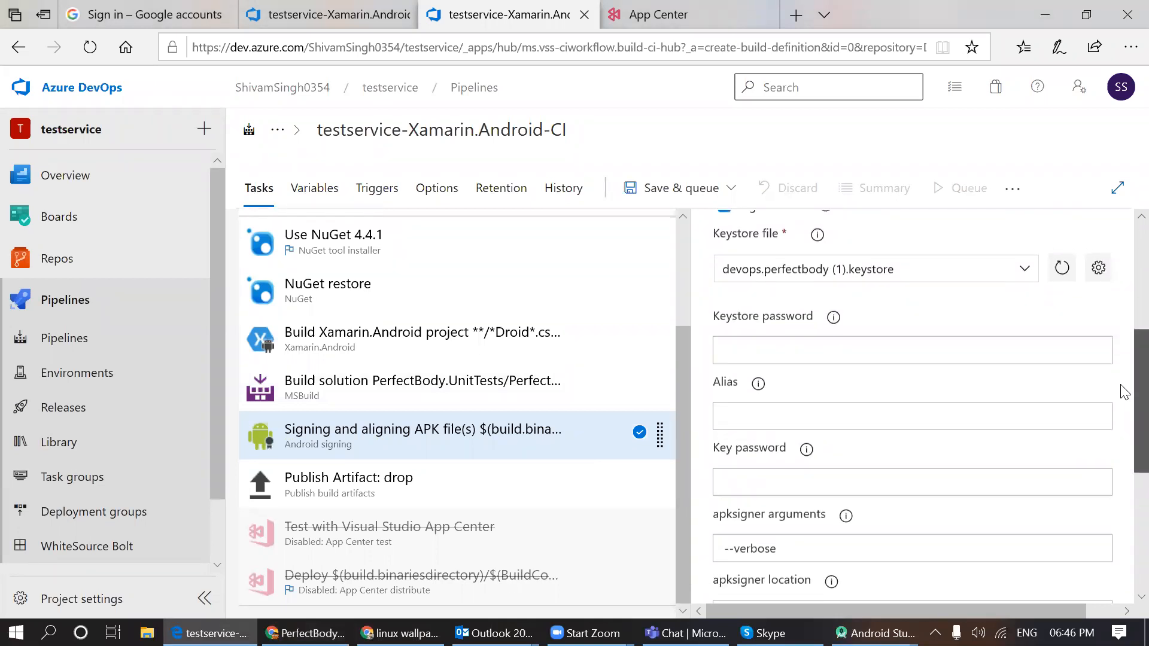
{"action": "scroll", "coordinate": [1123, 392], "scroll_direction": "up", "scroll_amount": 3}
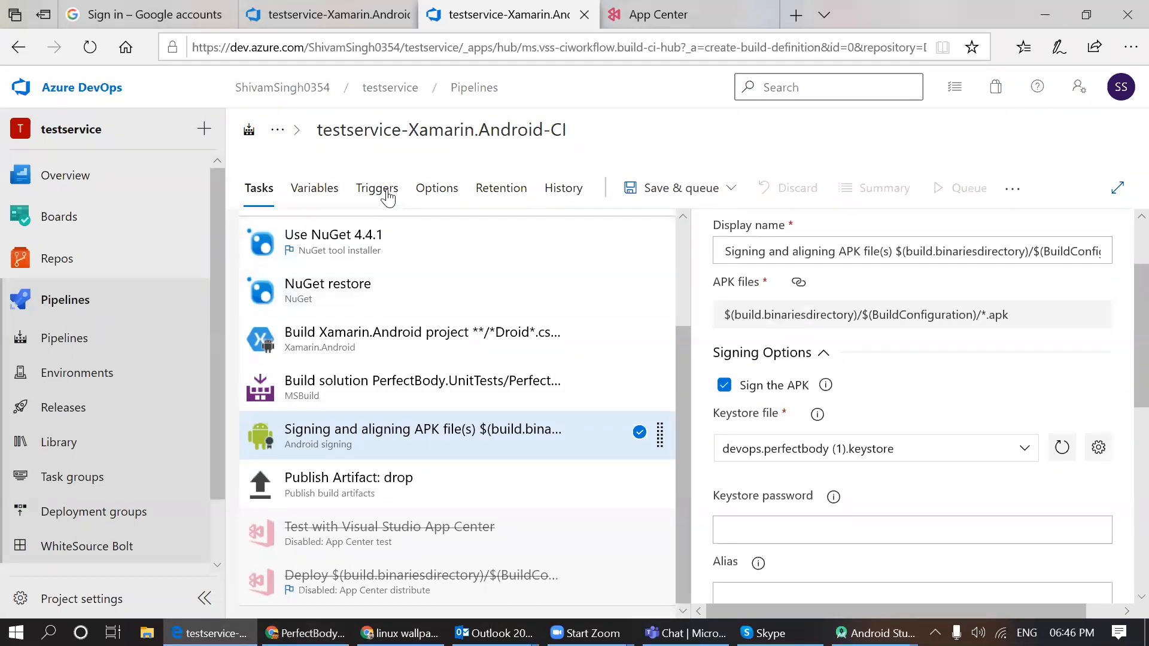
{"action": "left_click", "coordinate": [314, 190]}
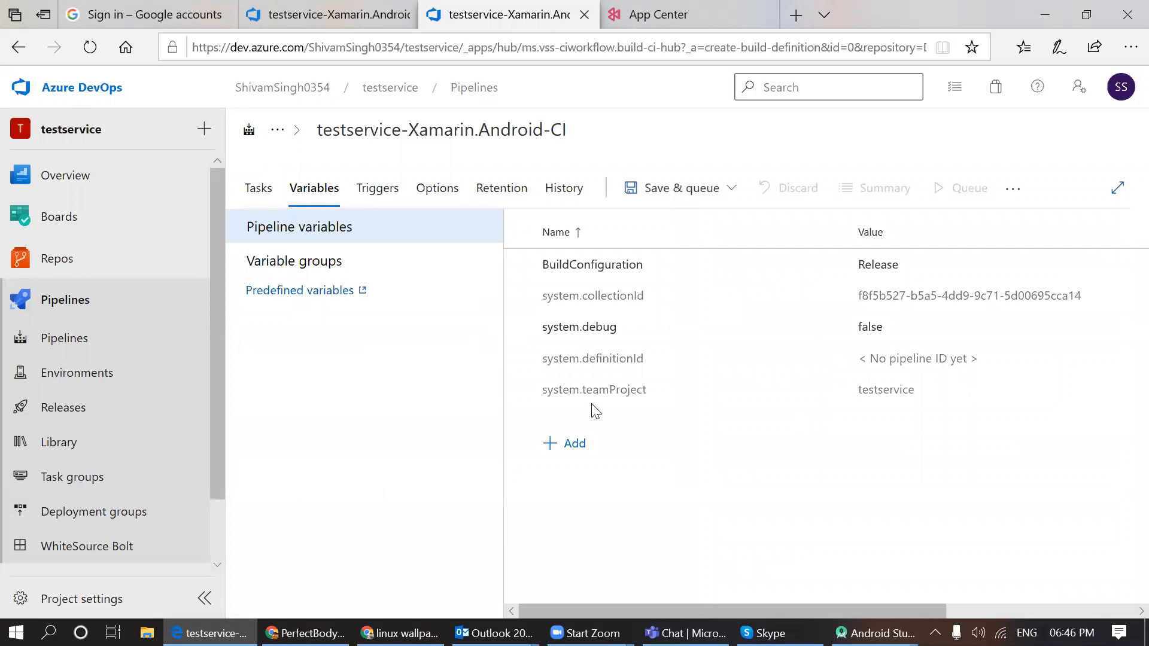
{"action": "left_click", "coordinate": [562, 447]}
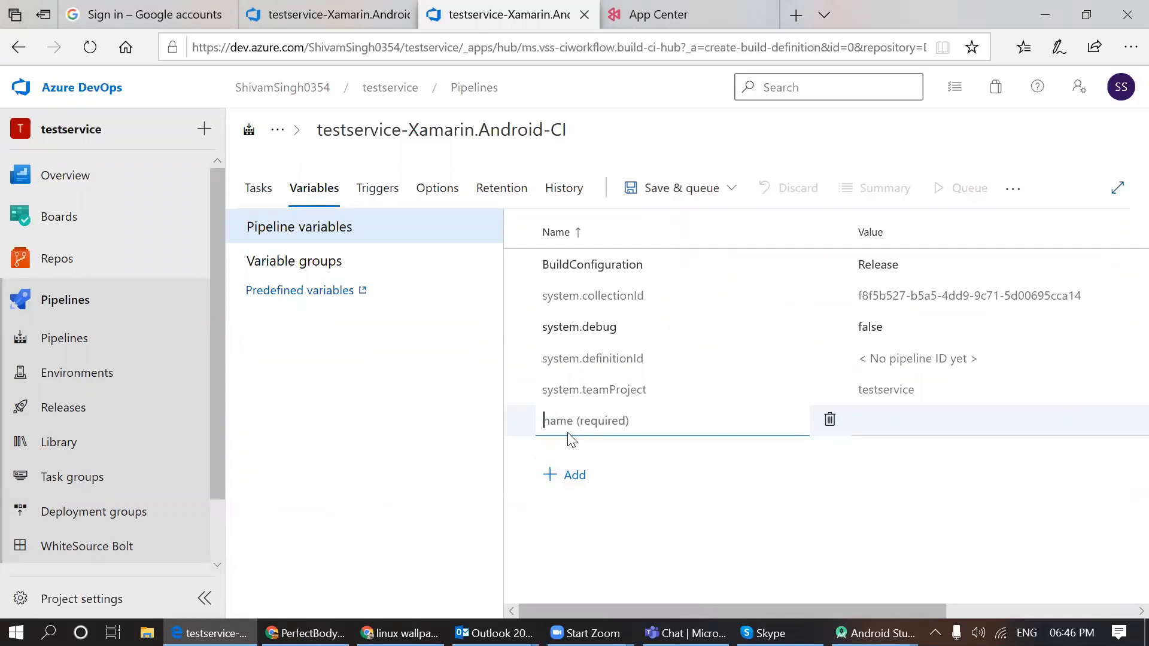
{"action": "key", "text": "ctrl+shift+Tab"}
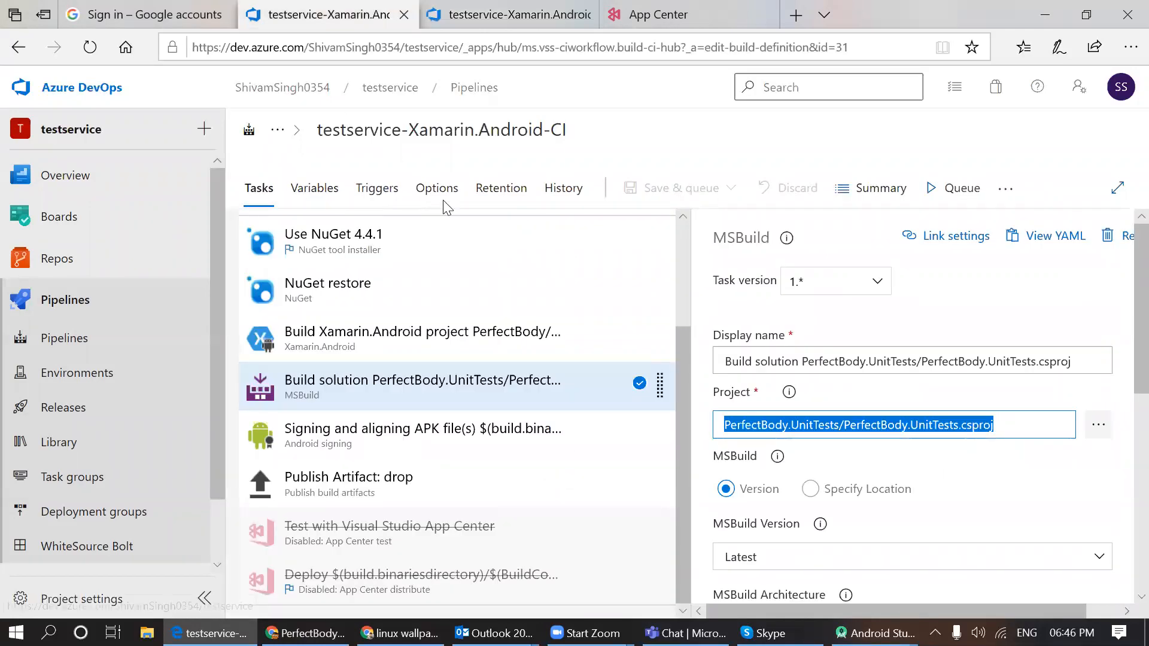
{"action": "left_click", "coordinate": [311, 189]}
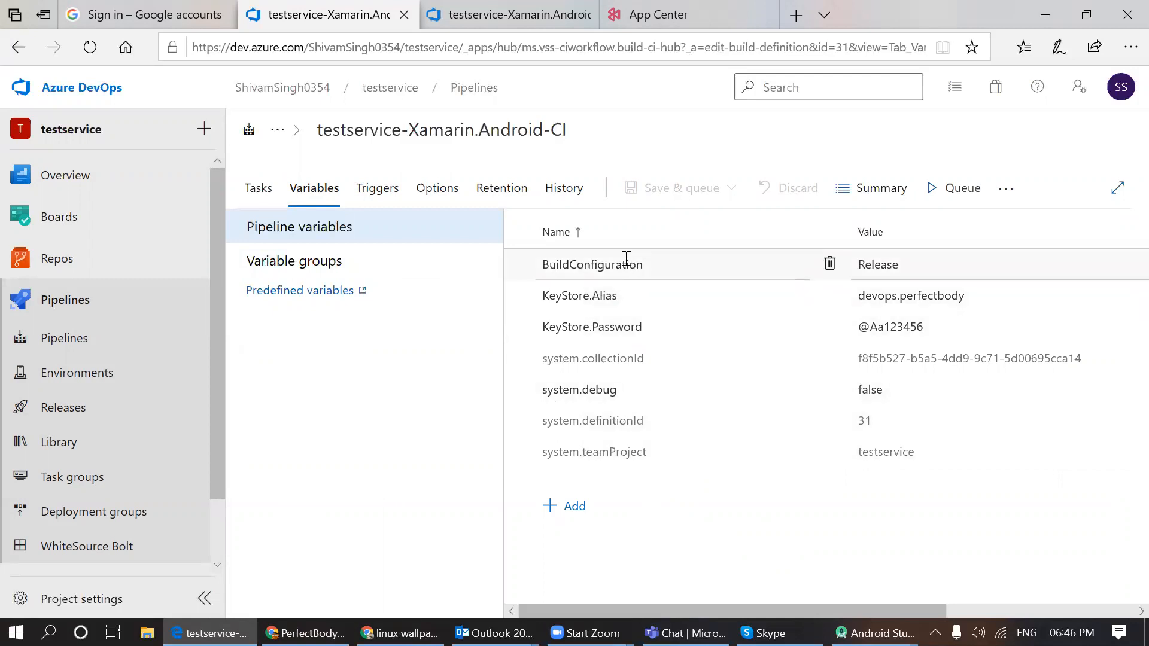
{"action": "left_click", "coordinate": [650, 327]}
{"action": "left_click_drag", "start_coordinate": [650, 326], "coordinate": [529, 323]}
{"action": "key", "text": "ctrl+c"}
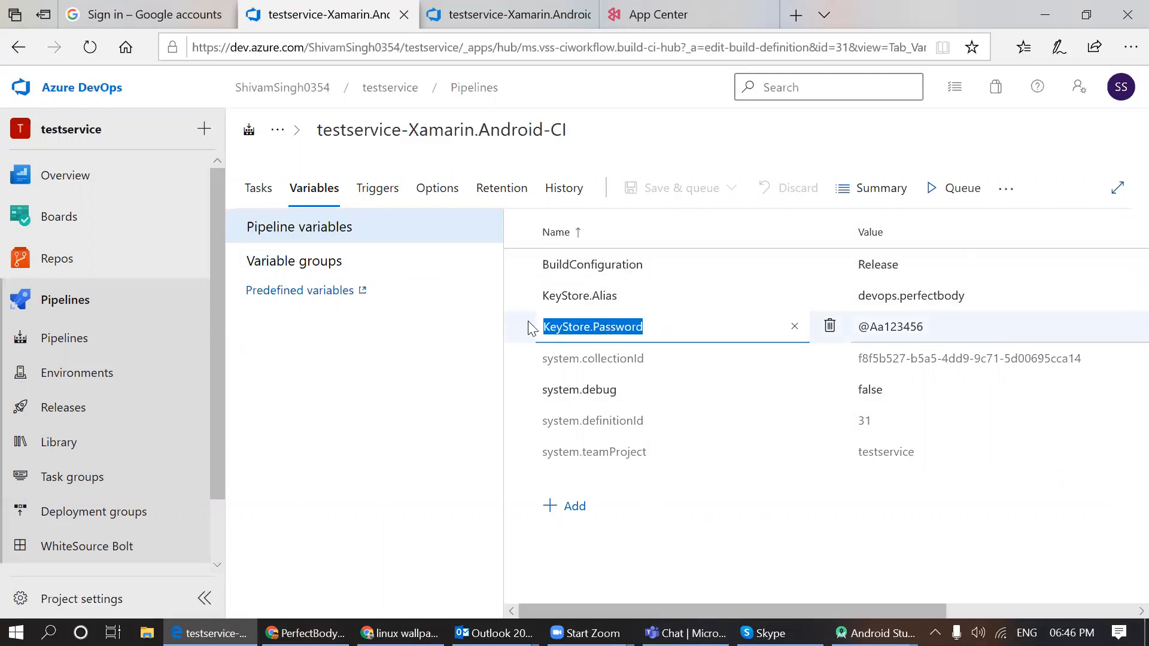
{"action": "key", "text": "ctrl+Tab"}
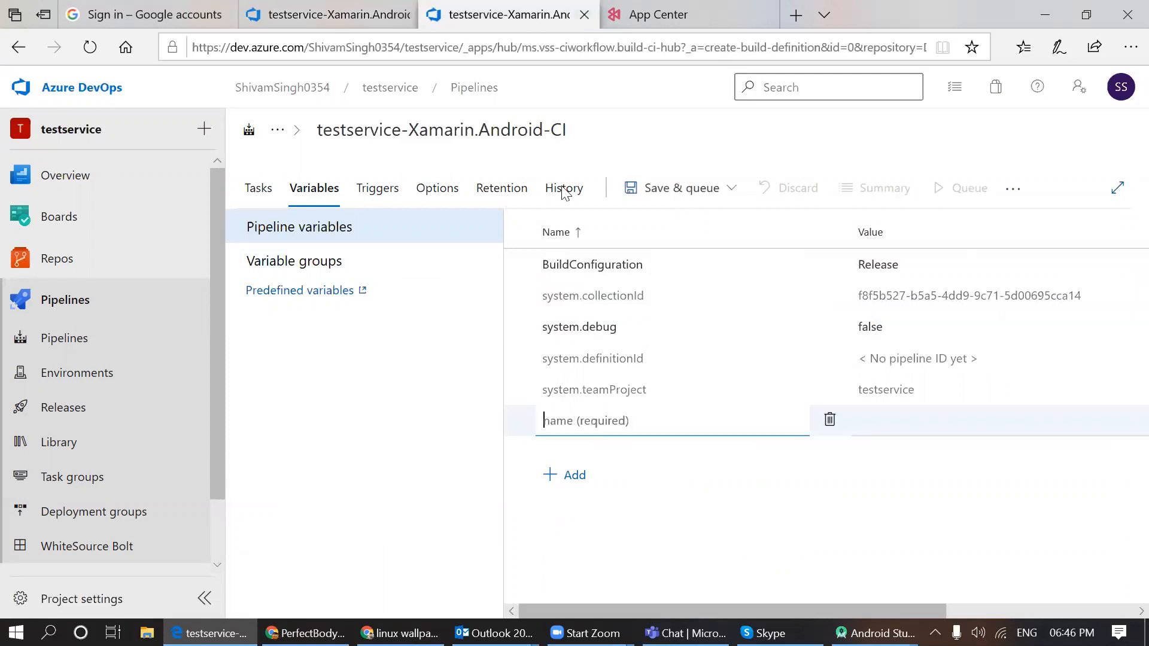
{"action": "key", "text": "ctrl+v"}
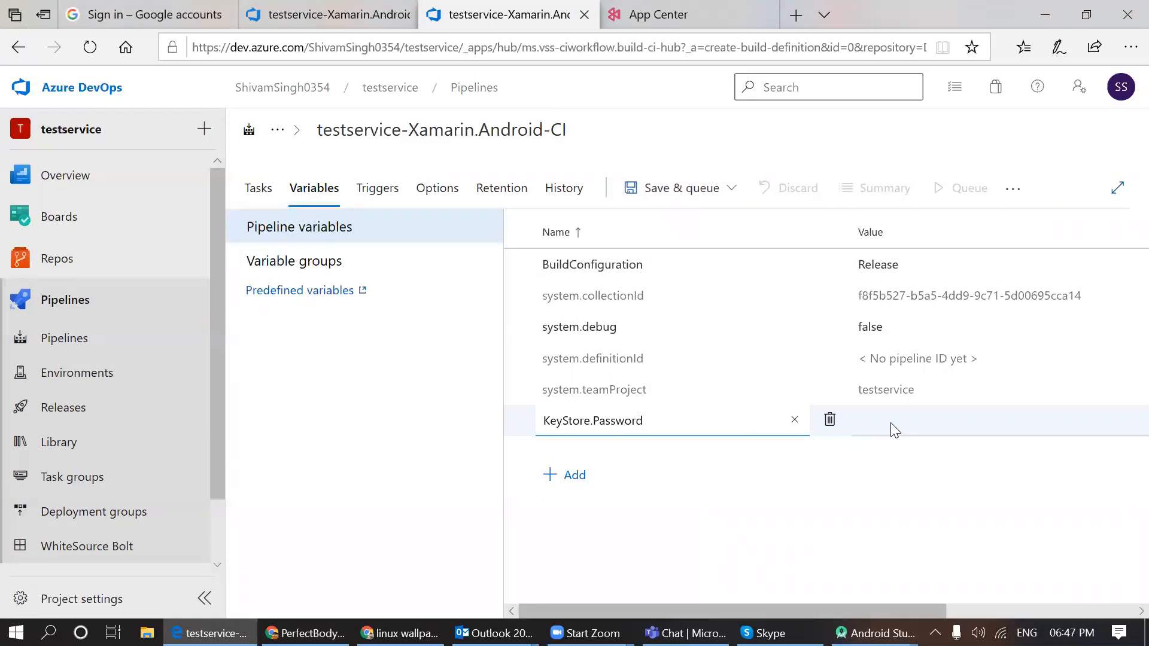
- Copy the keystore password value from the existing pipeline into the new pipeline's KeyStore.Password variable
{"action": "left_click", "coordinate": [872, 420]}
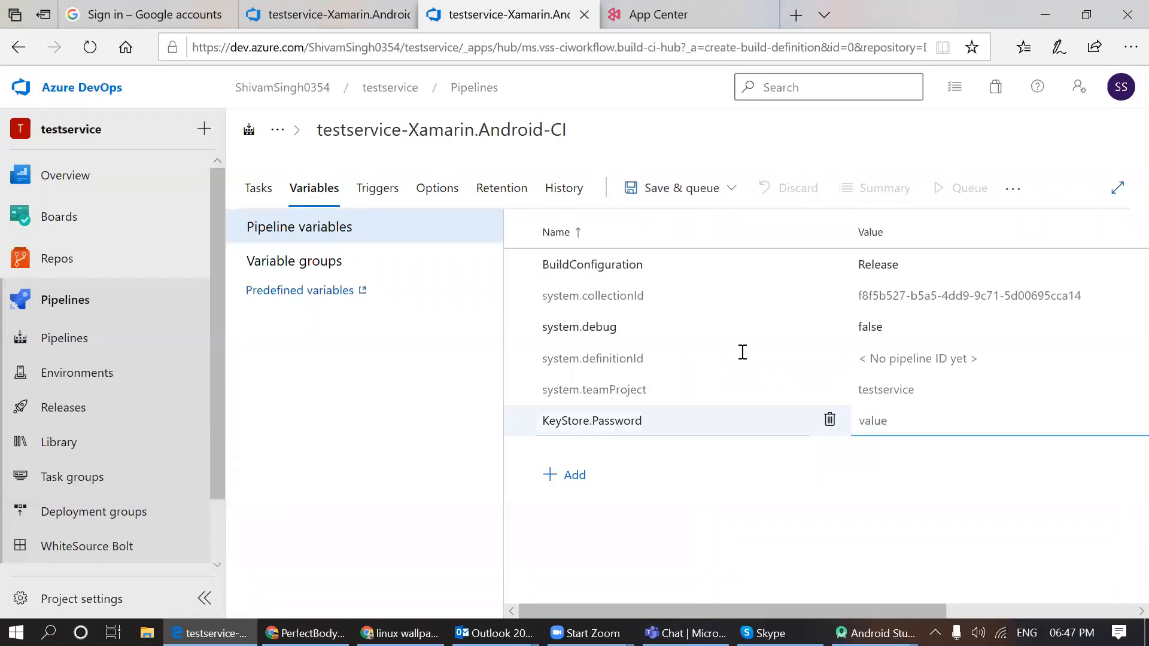
{"action": "key", "text": "ctrl+shift+Tab"}
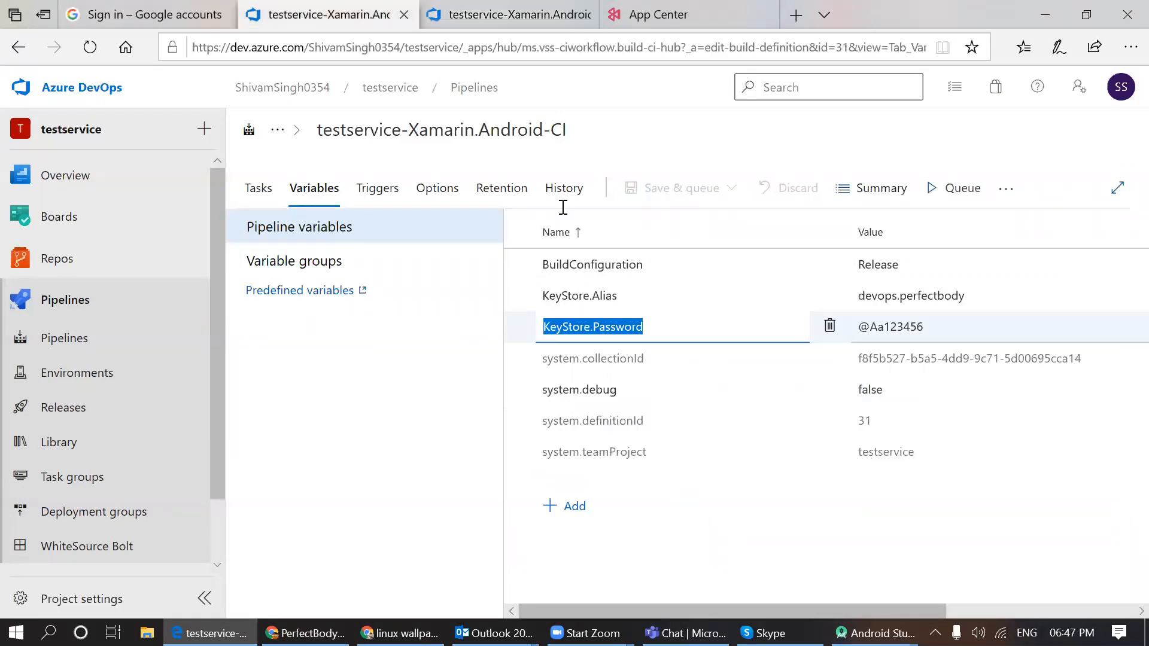
{"action": "left_click", "coordinate": [884, 327]}
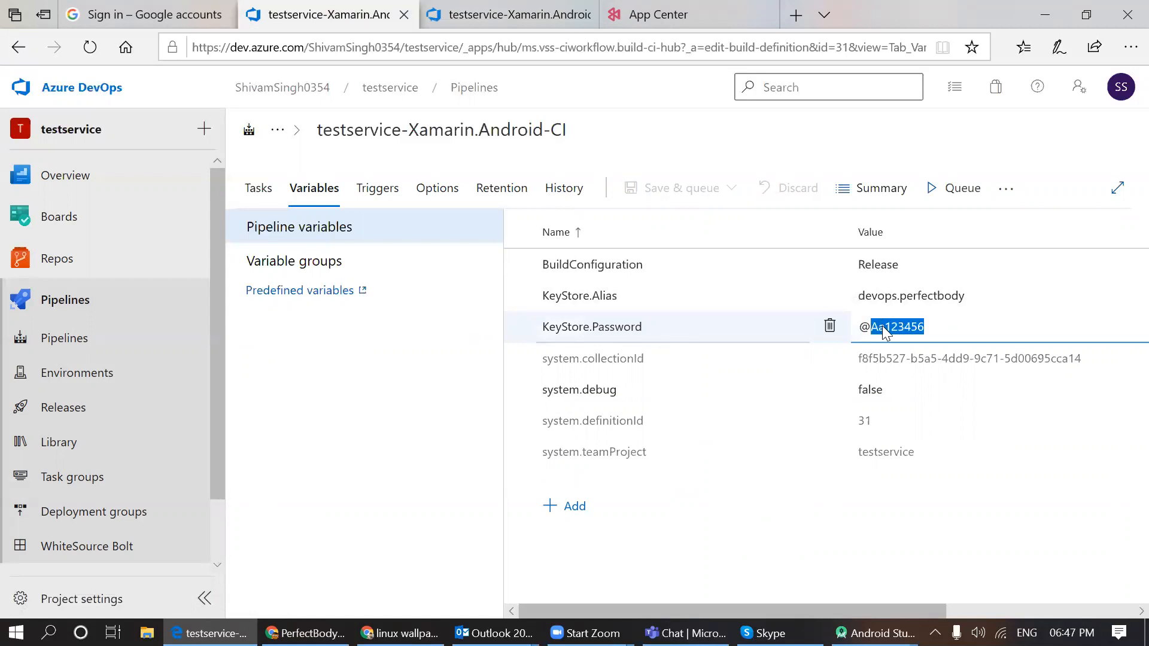
{"action": "key", "text": "ctrl+Tab"}
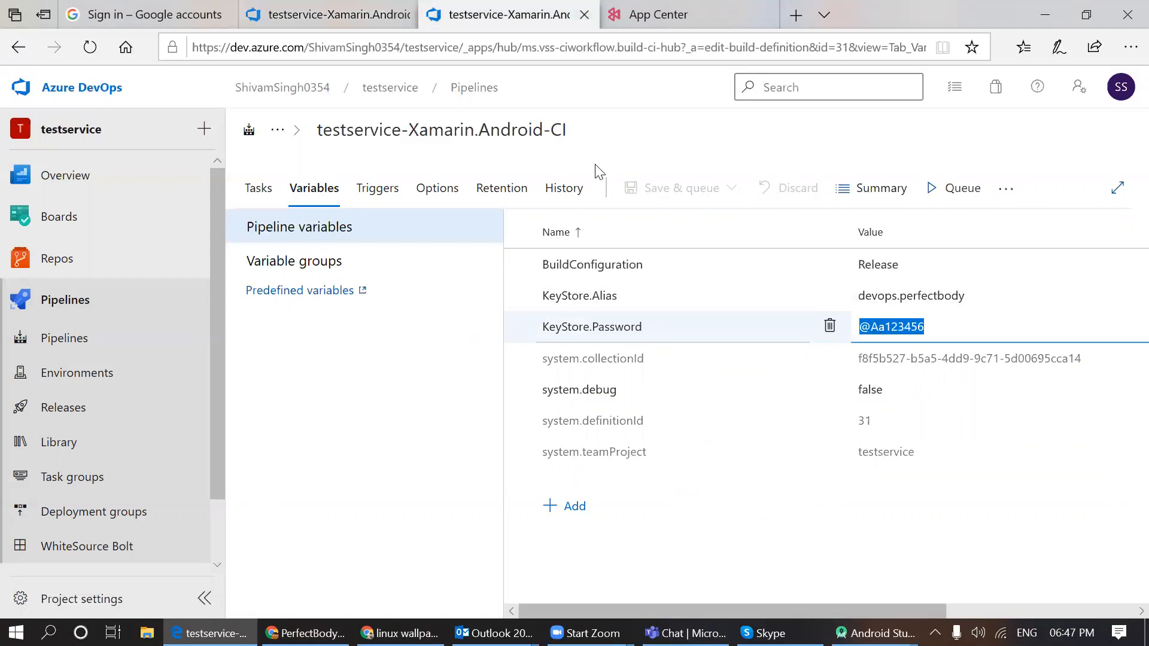
{"action": "key", "text": "ctrl+v"}
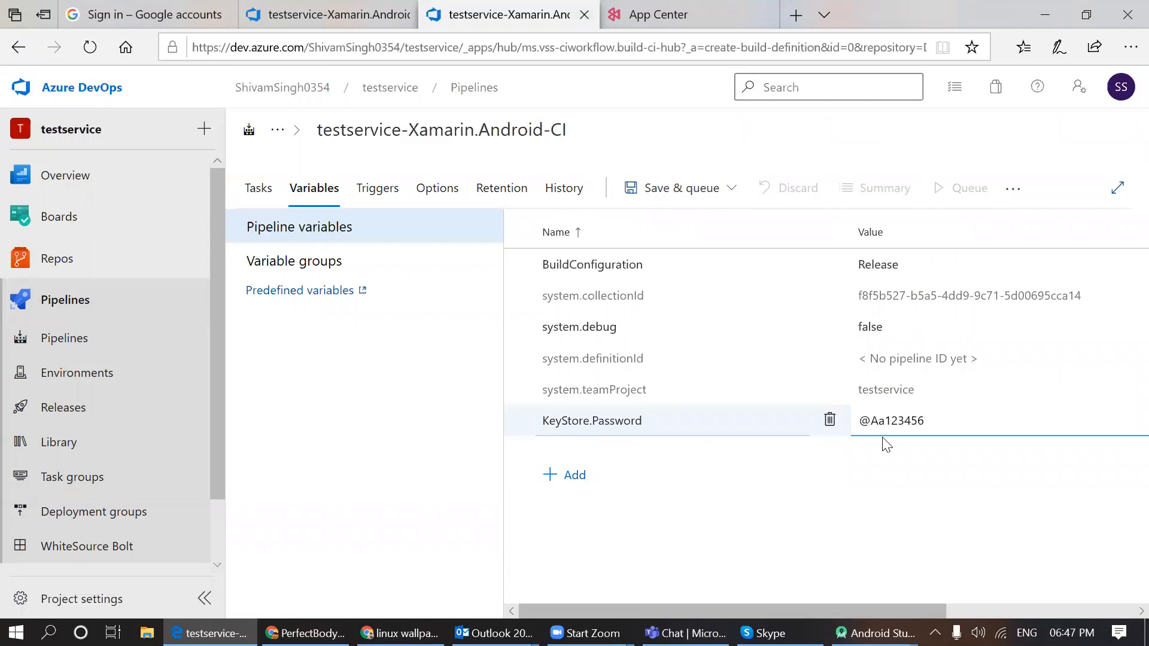
- Add a second variable to the new pipeline, copying its name KeyStore.Alias from the existing pipeline
{"action": "left_click", "coordinate": [575, 483]}
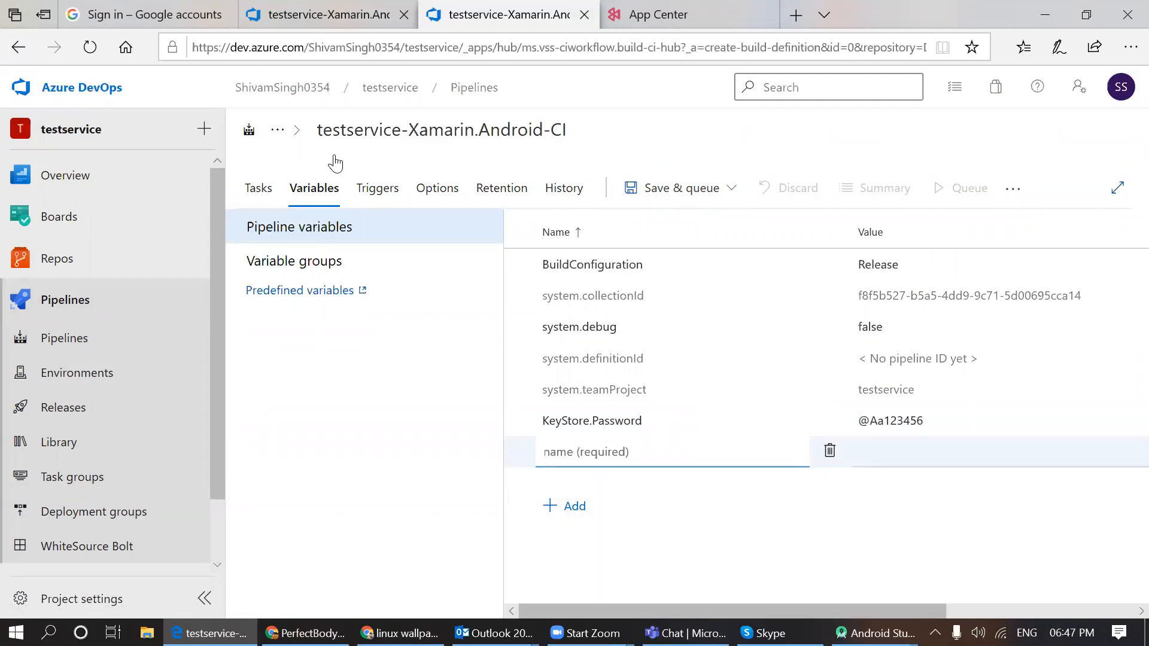
{"action": "key", "text": "ctrl+shift+Tab"}
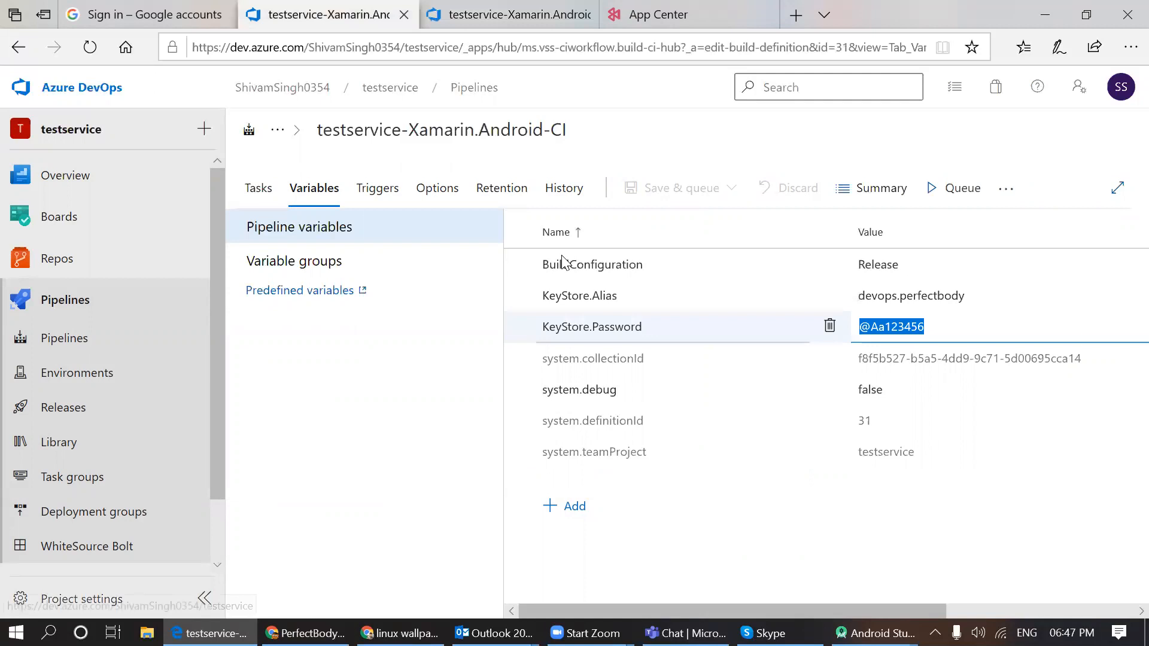
{"action": "left_click", "coordinate": [609, 295]}
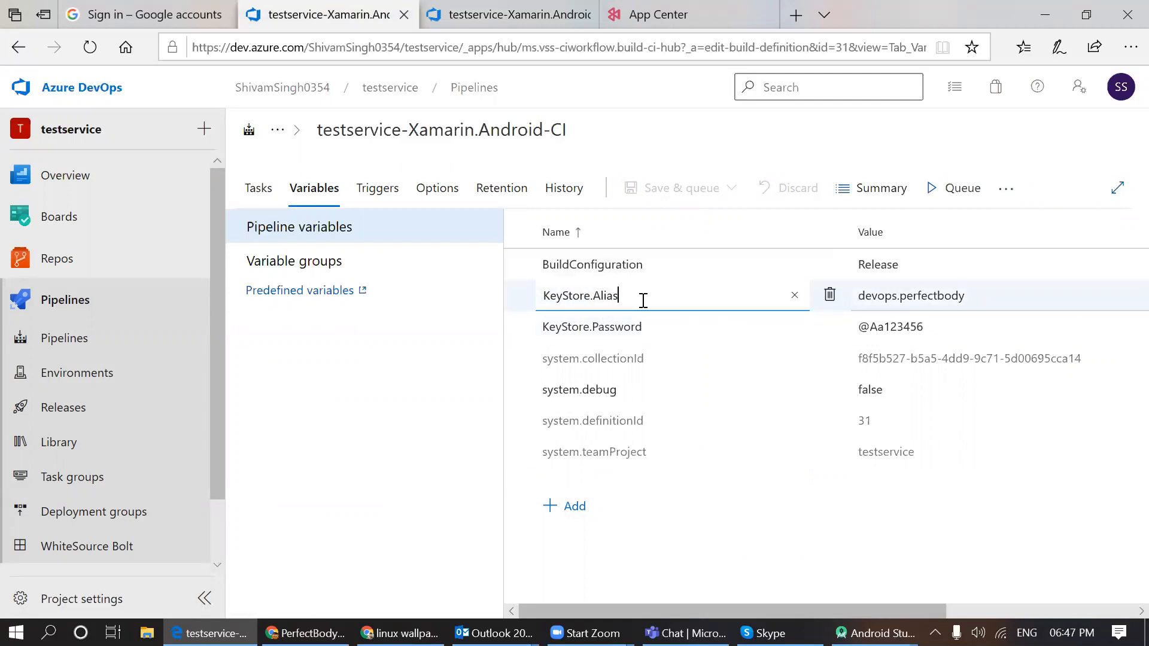
{"action": "left_click_drag", "start_coordinate": [643, 300], "coordinate": [527, 289]}
{"action": "key", "text": "ctrl+c"}
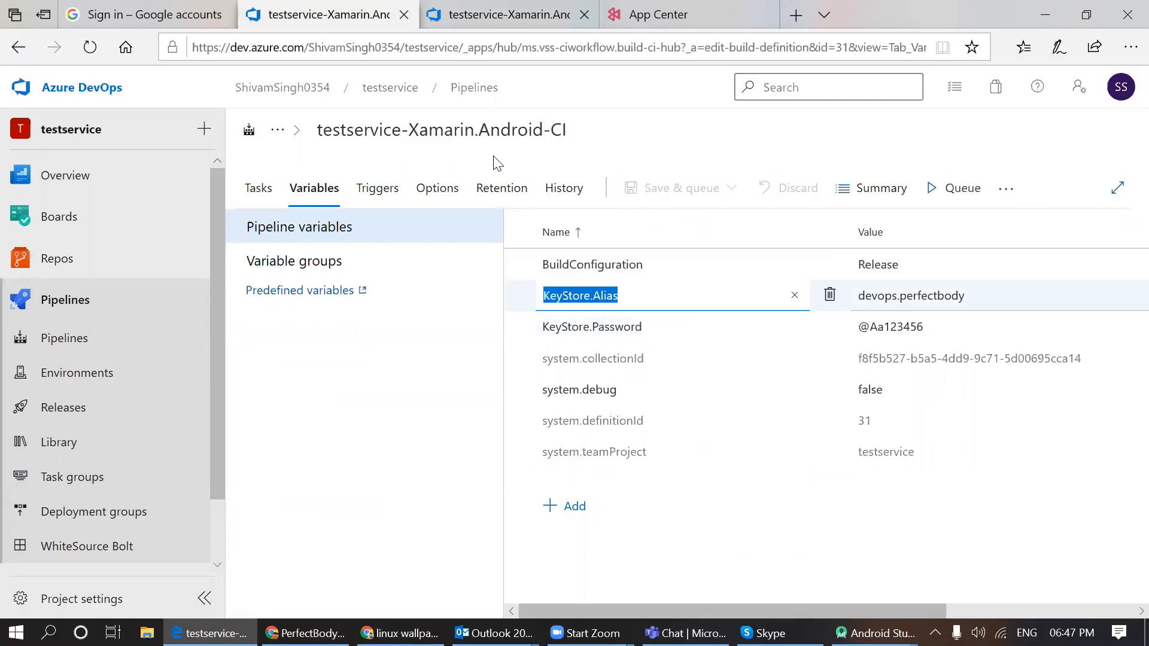
{"action": "left_click", "coordinate": [568, 14]}
{"action": "key", "text": "ctrl+v"}
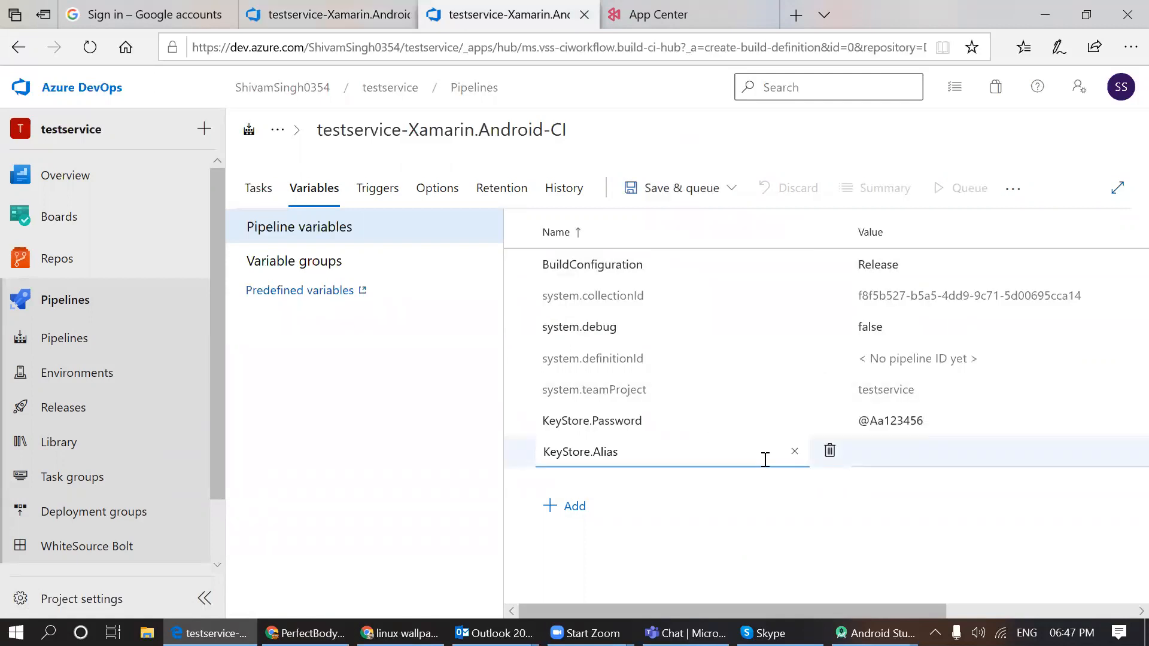
- Copy the value devops.perfectbody from the existing pipeline into the new pipeline's KeyStore.Alias variable
{"action": "key", "text": "ctrl+shift+Tab"}
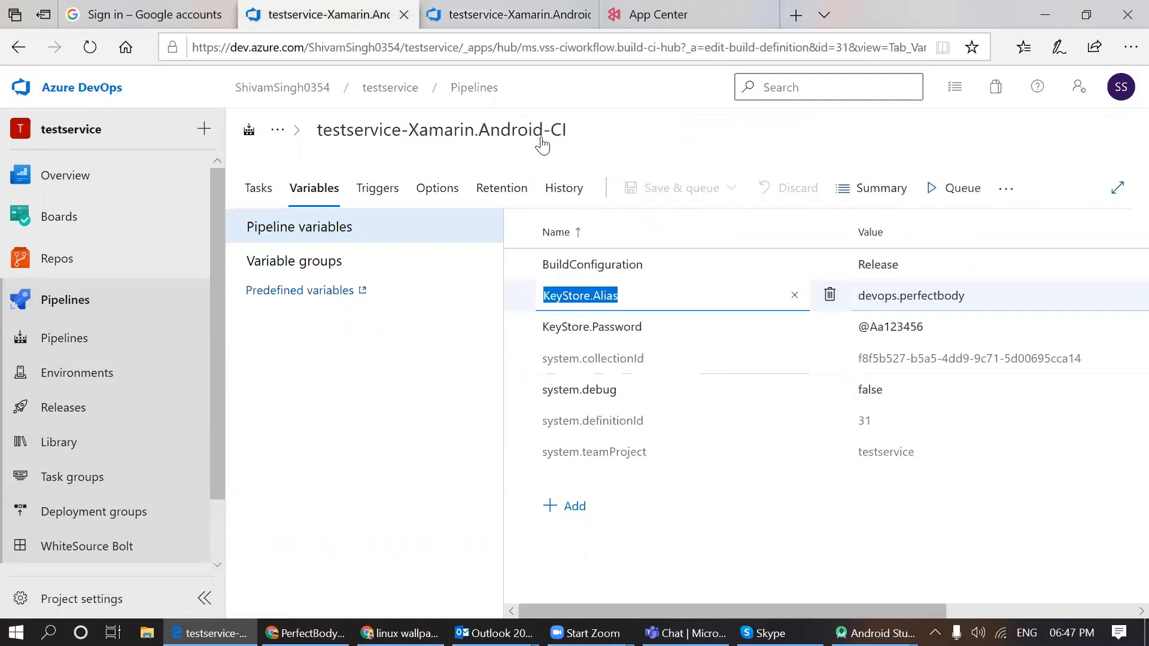
{"action": "left_click", "coordinate": [914, 301]}
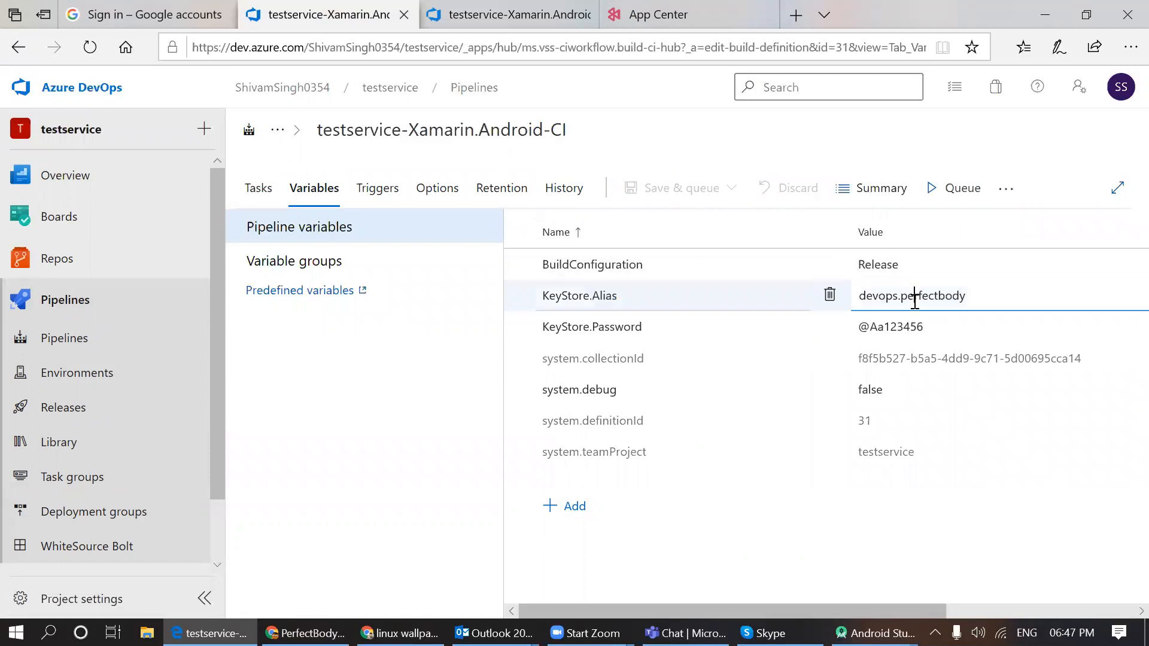
{"action": "left_click_drag", "start_coordinate": [977, 293], "coordinate": [857, 290]}
{"action": "key", "text": "ctrl+c"}
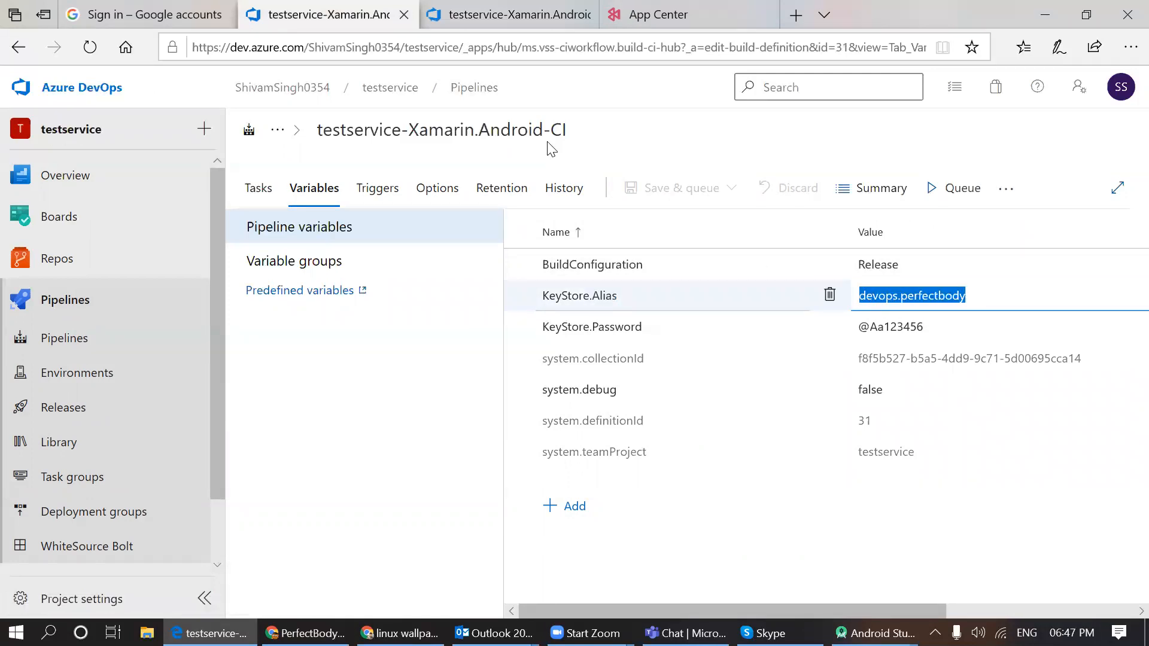
{"action": "key", "text": "ctrl+Tab"}
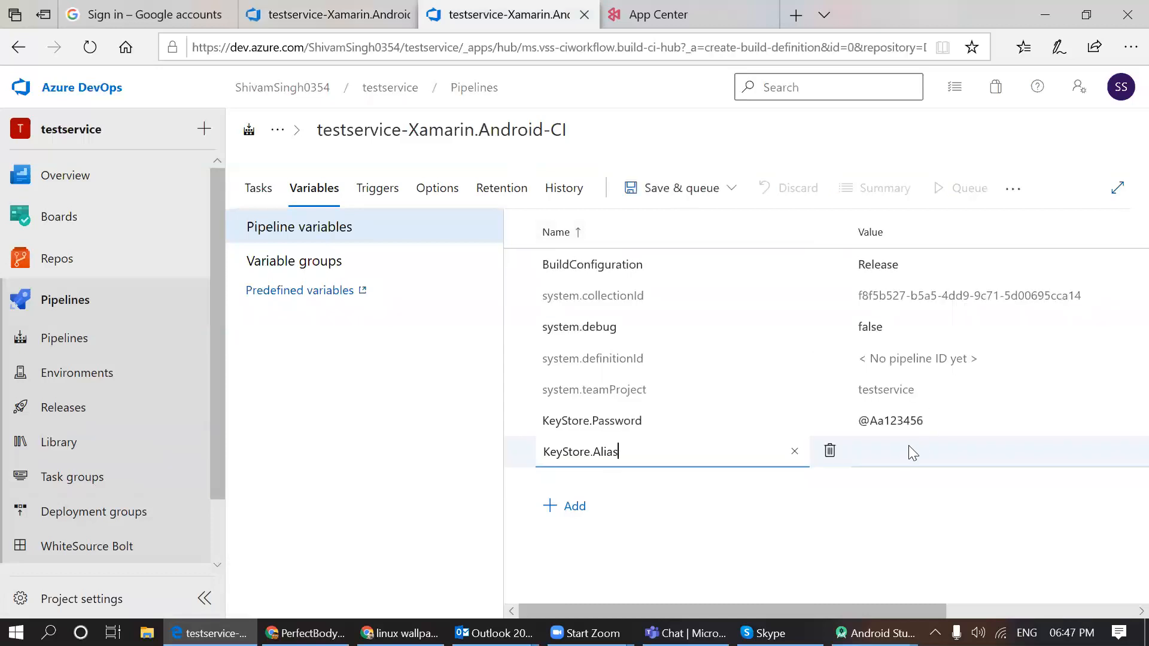
{"action": "left_click", "coordinate": [879, 451]}
{"action": "key", "text": "ctrl+v"}
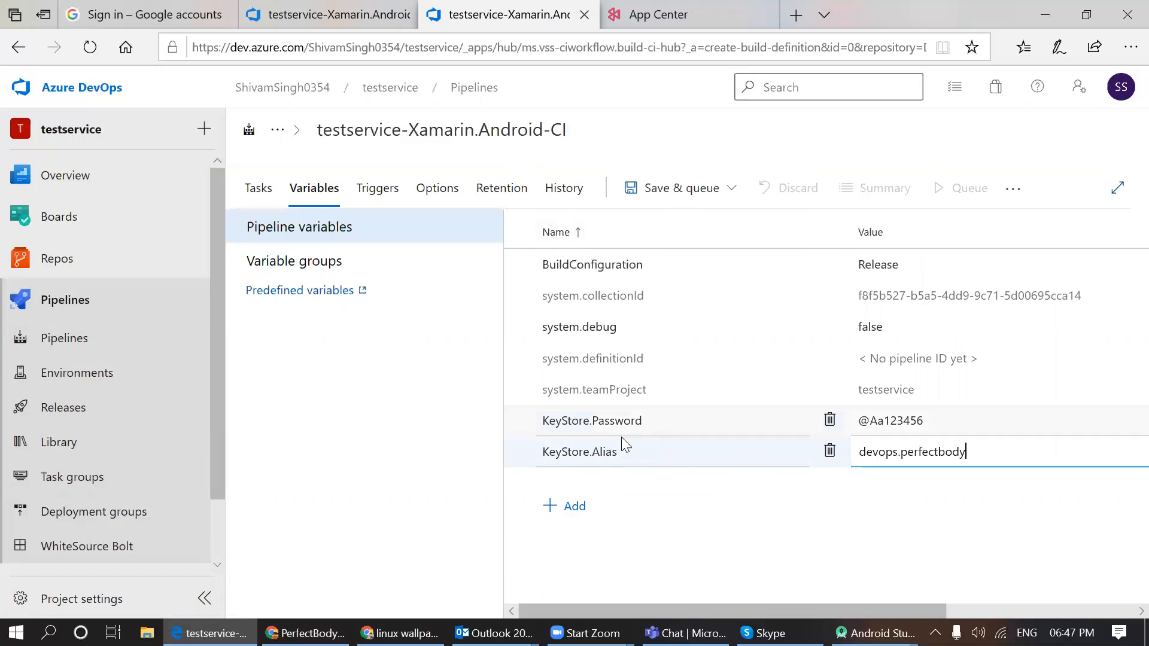
{"action": "left_click", "coordinate": [703, 531]}
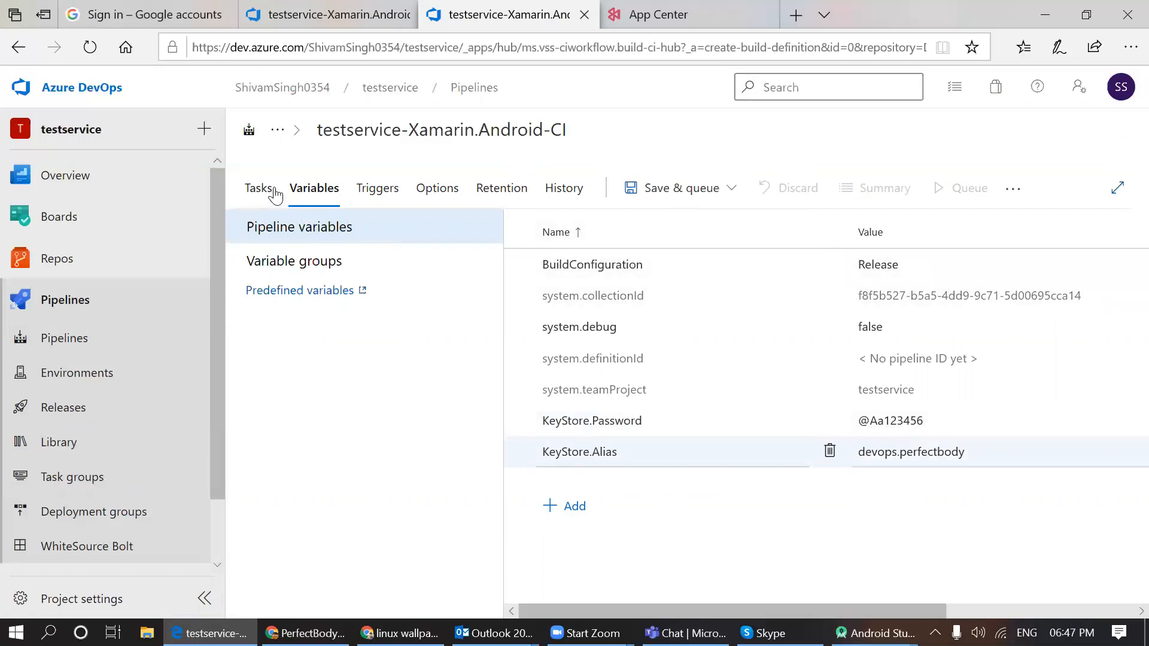
- Copy $(KeyStore.Password) from the existing pipeline's Android signing task into the new task's Keystore password and Key password fields
{"action": "left_click", "coordinate": [250, 188]}
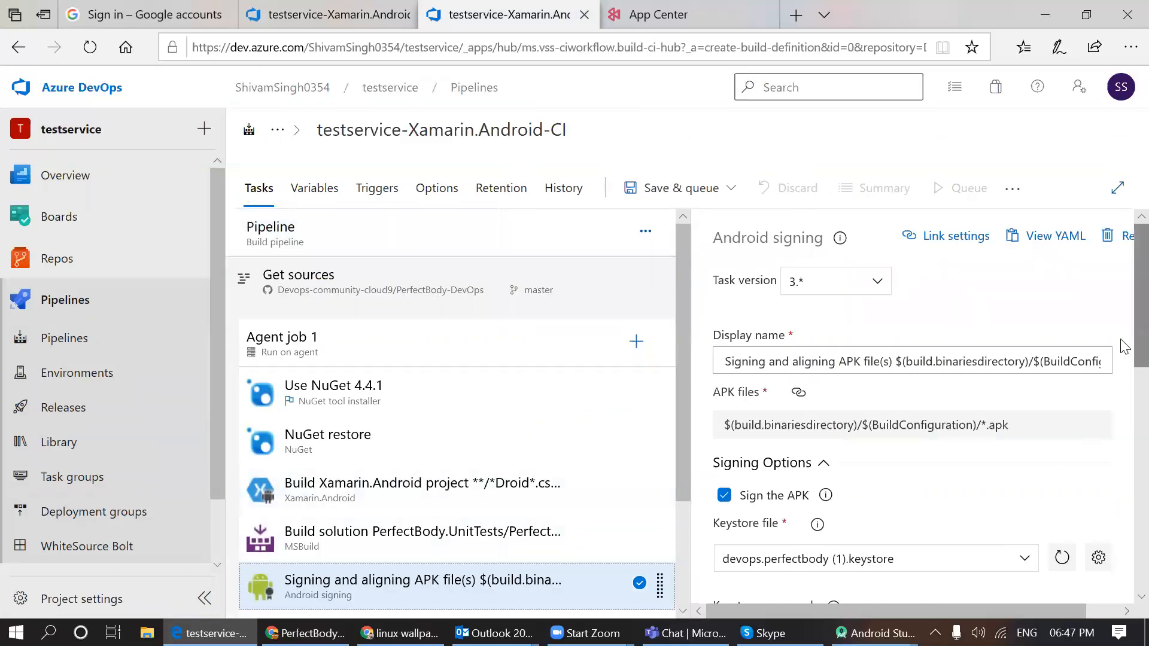
{"action": "scroll", "coordinate": [1124, 405], "scroll_direction": "down", "scroll_amount": 1}
{"action": "scroll", "coordinate": [1123, 405], "scroll_direction": "down", "scroll_amount": 3}
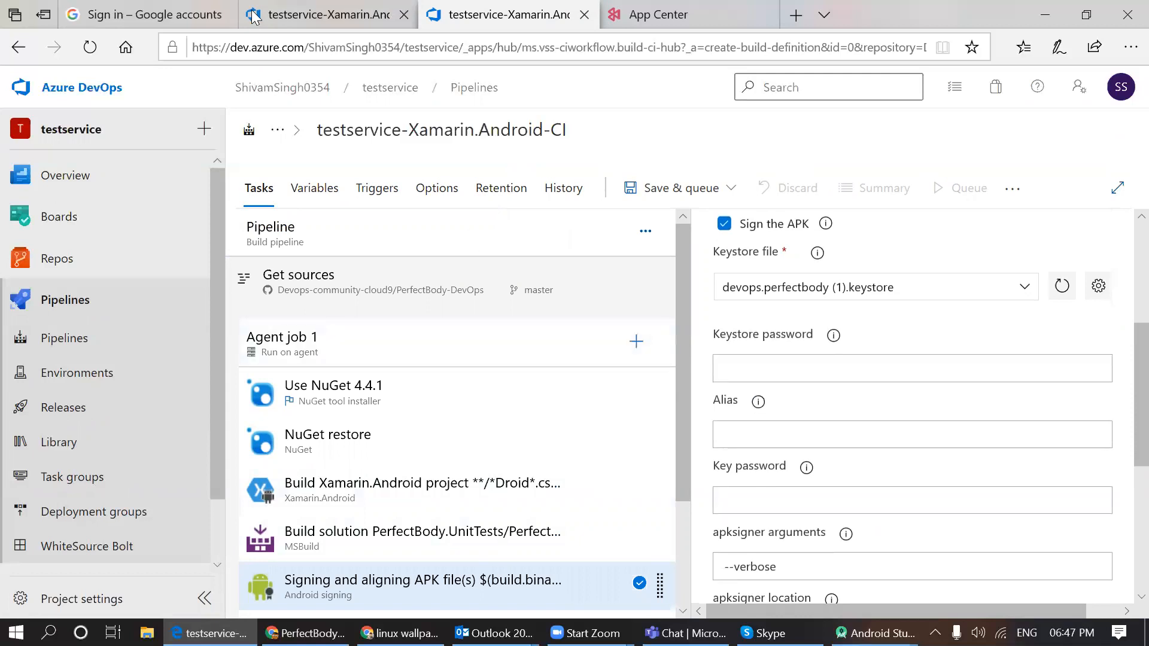
{"action": "left_click", "coordinate": [383, 14]}
{"action": "left_click", "coordinate": [259, 192]}
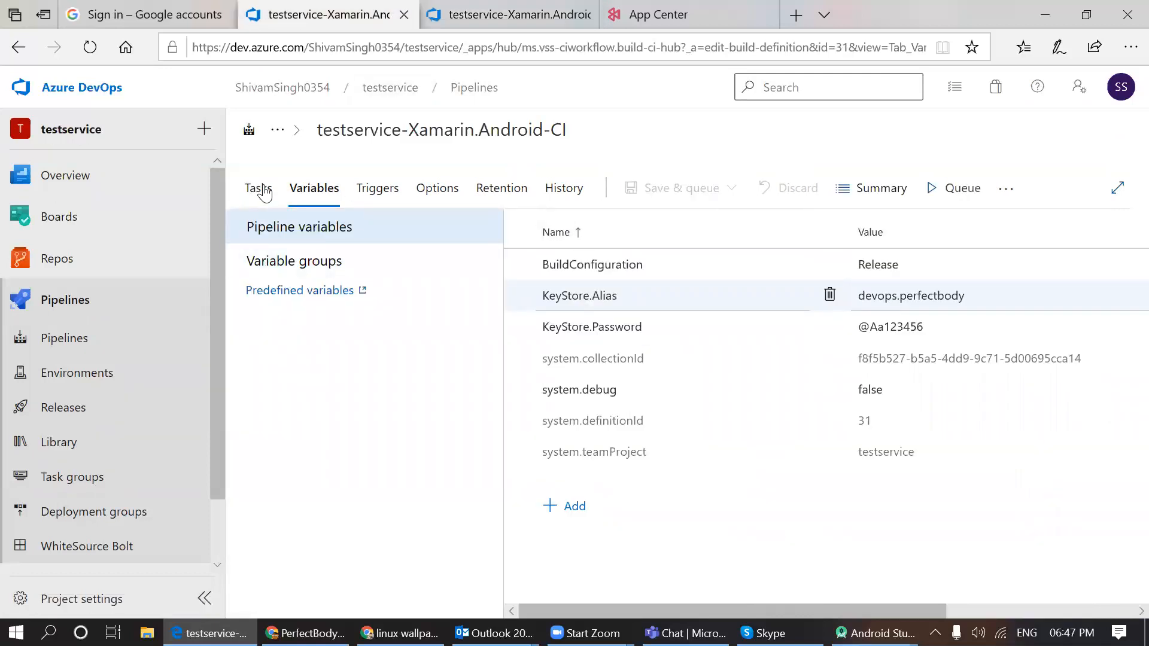
{"action": "left_click_drag", "start_coordinate": [679, 347], "coordinate": [694, 476]}
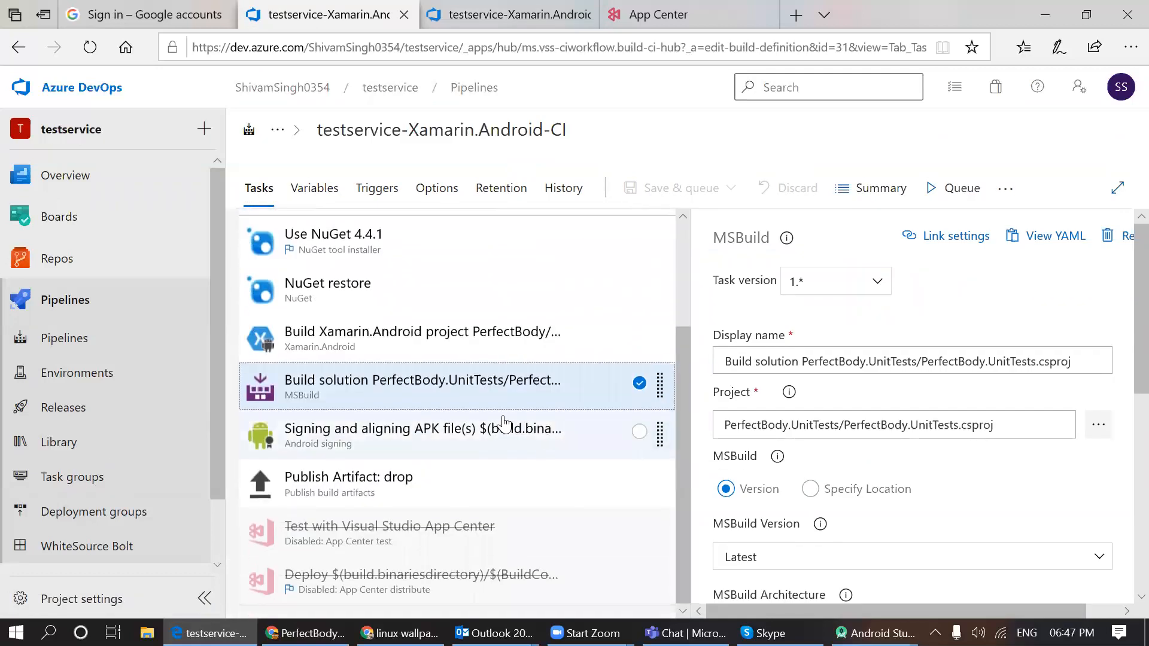
{"action": "left_click", "coordinate": [612, 439]}
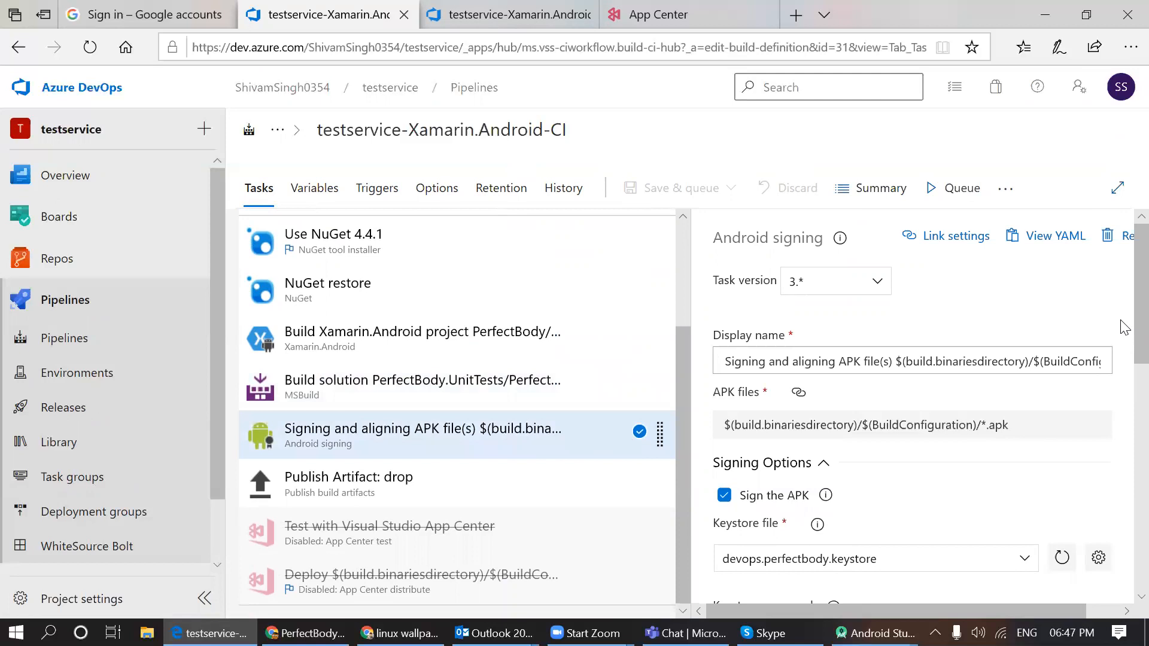
{"action": "scroll", "coordinate": [1120, 359], "scroll_direction": "down", "scroll_amount": 4}
{"action": "left_click_drag", "start_coordinate": [923, 419], "coordinate": [703, 421]}
{"action": "key", "text": "ctrl+c"}
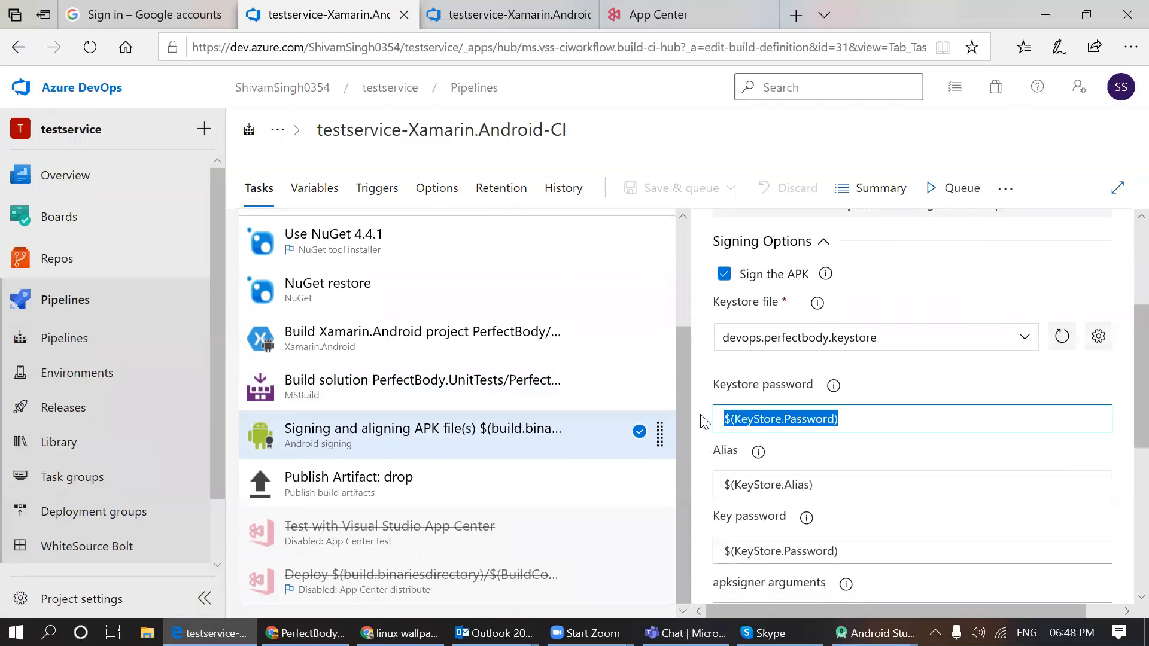
{"action": "key", "text": "ctrl+Tab"}
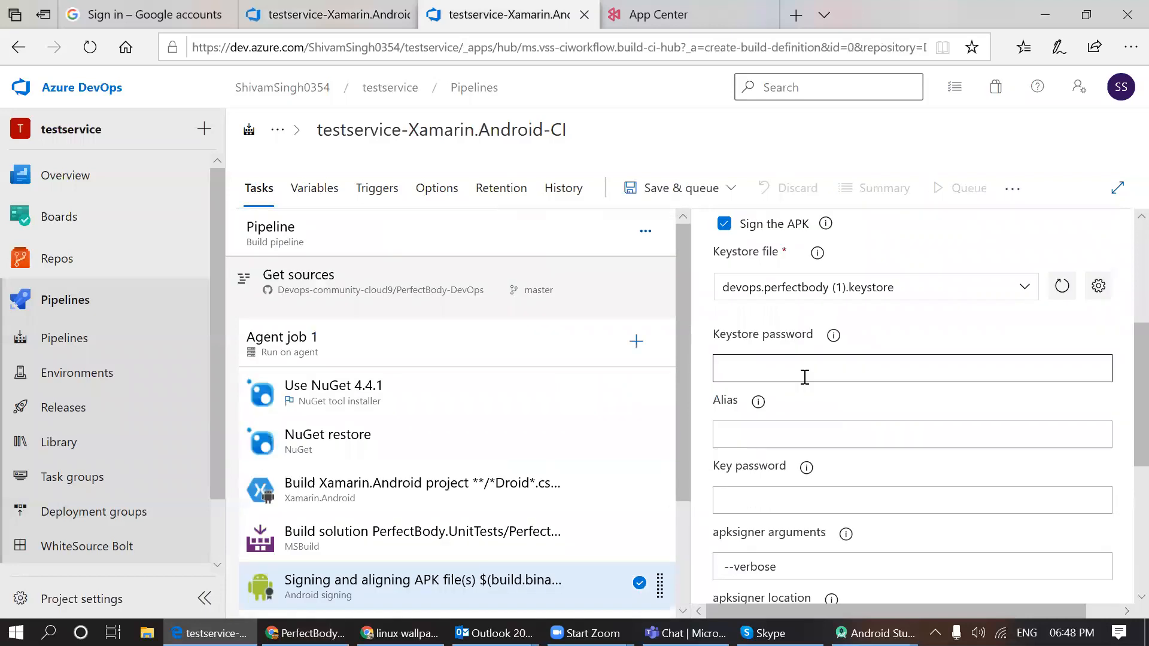
{"action": "left_click", "coordinate": [805, 377]}
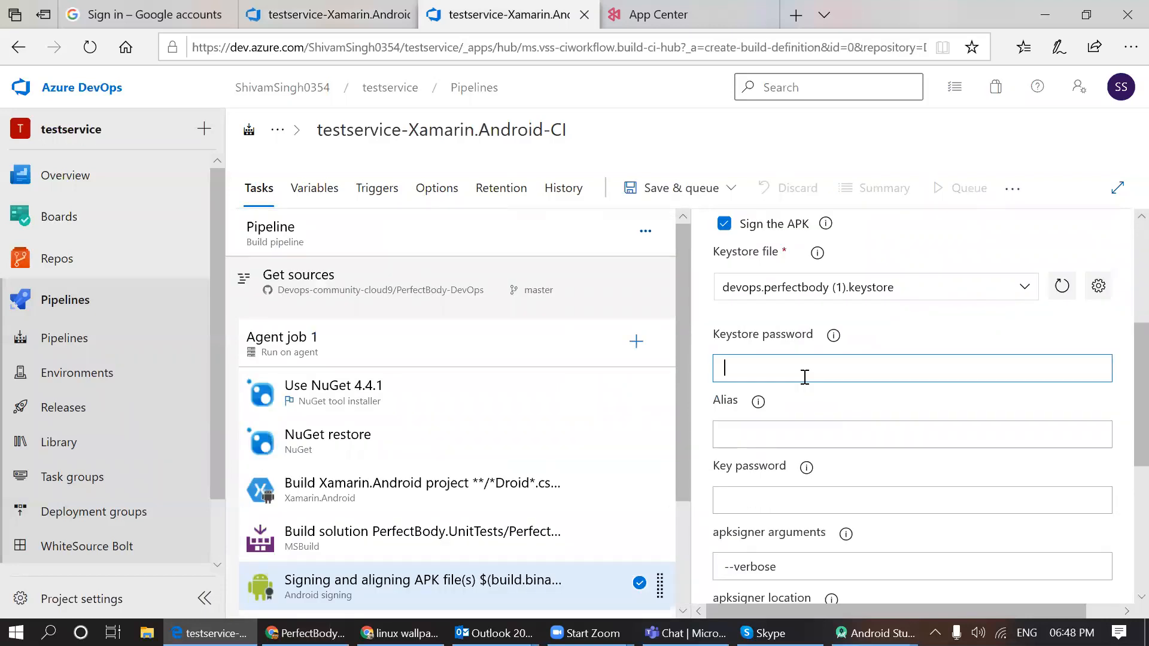
{"action": "key", "text": "ctrl+v"}
{"action": "left_click", "coordinate": [774, 502]}
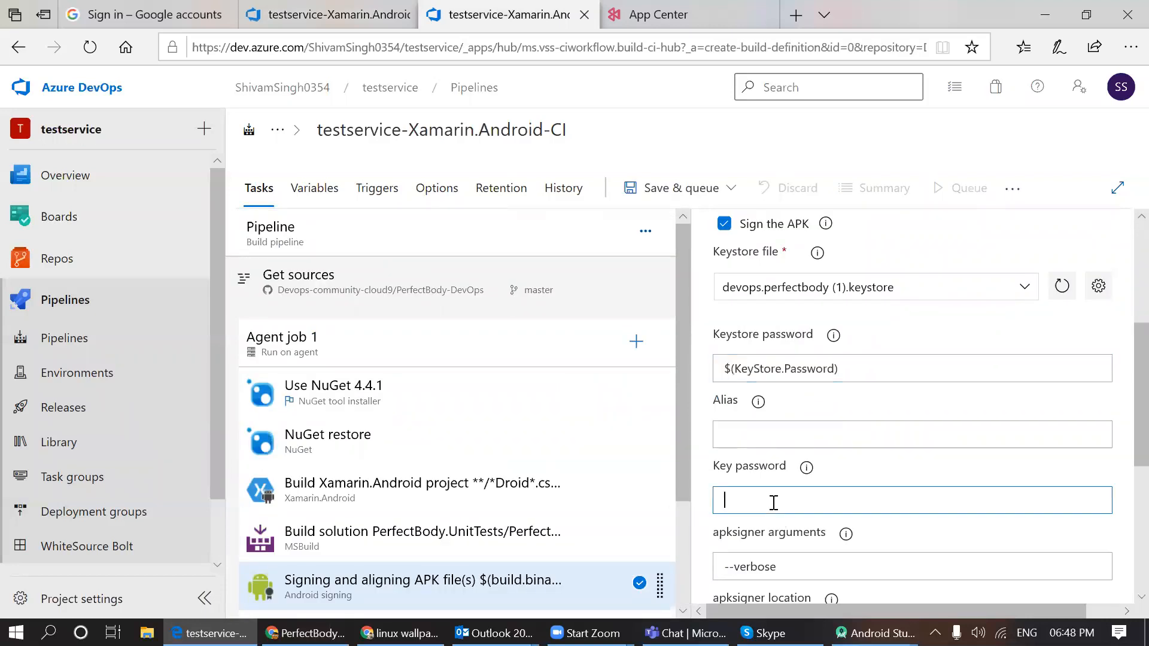
{"action": "key", "text": "ctrl+v"}
- Copy $(KeyStore.Alias) from the existing pipeline's Android signing task into the new signing task's Alias field
{"action": "key", "text": "ctrl+shift+Tab"}
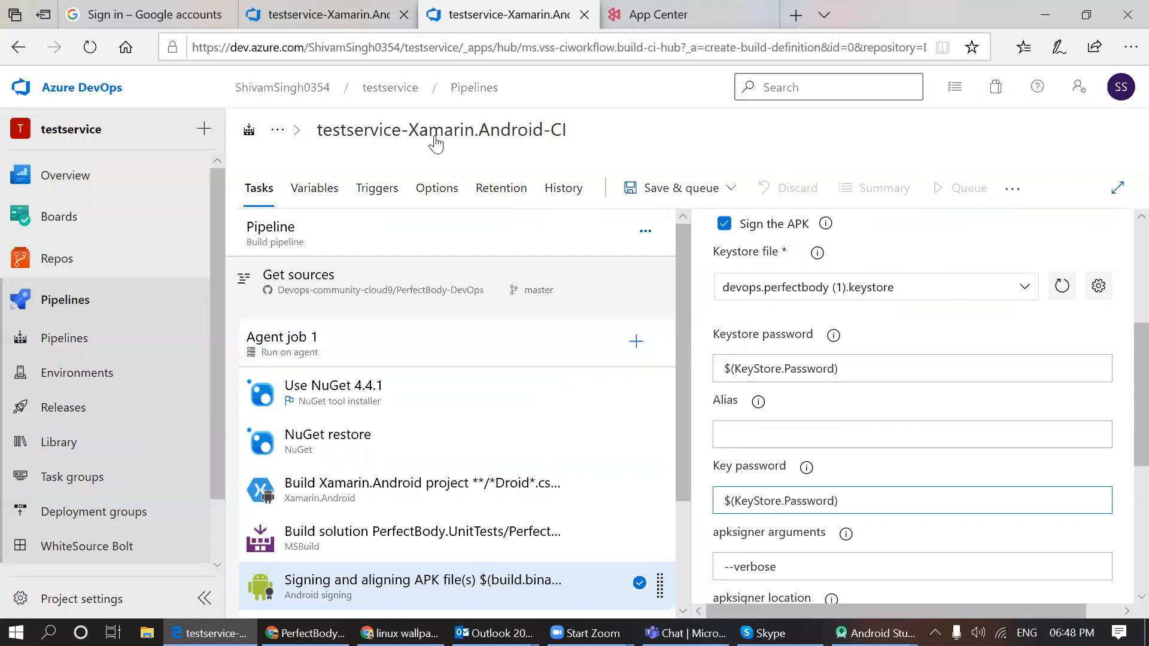
{"action": "left_click_drag", "start_coordinate": [830, 490], "coordinate": [721, 484]}
{"action": "key", "text": "ctrl+c"}
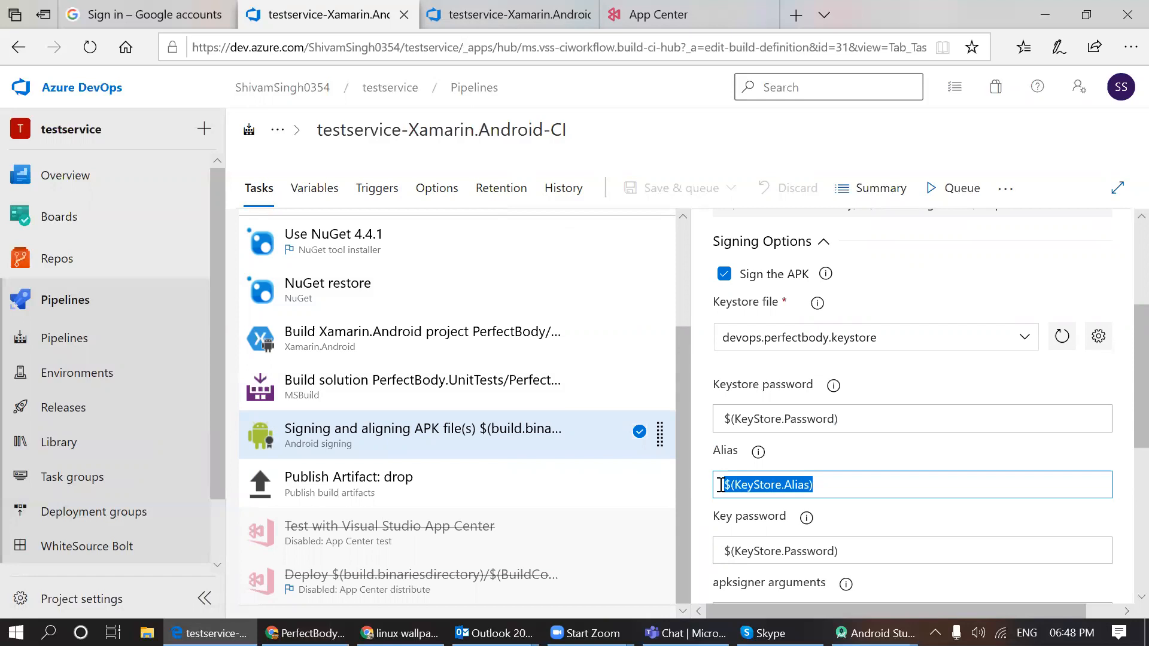
{"action": "key", "text": "ctrl+Tab"}
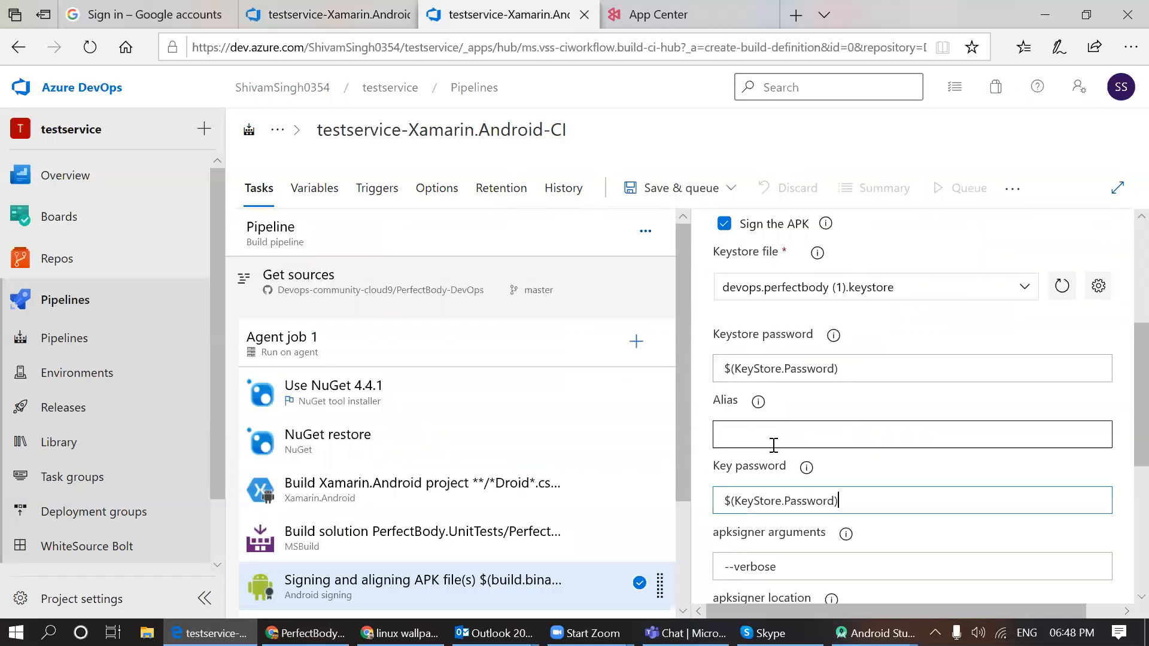
{"action": "left_click", "coordinate": [774, 445]}
{"action": "key", "text": "ctrl+v"}
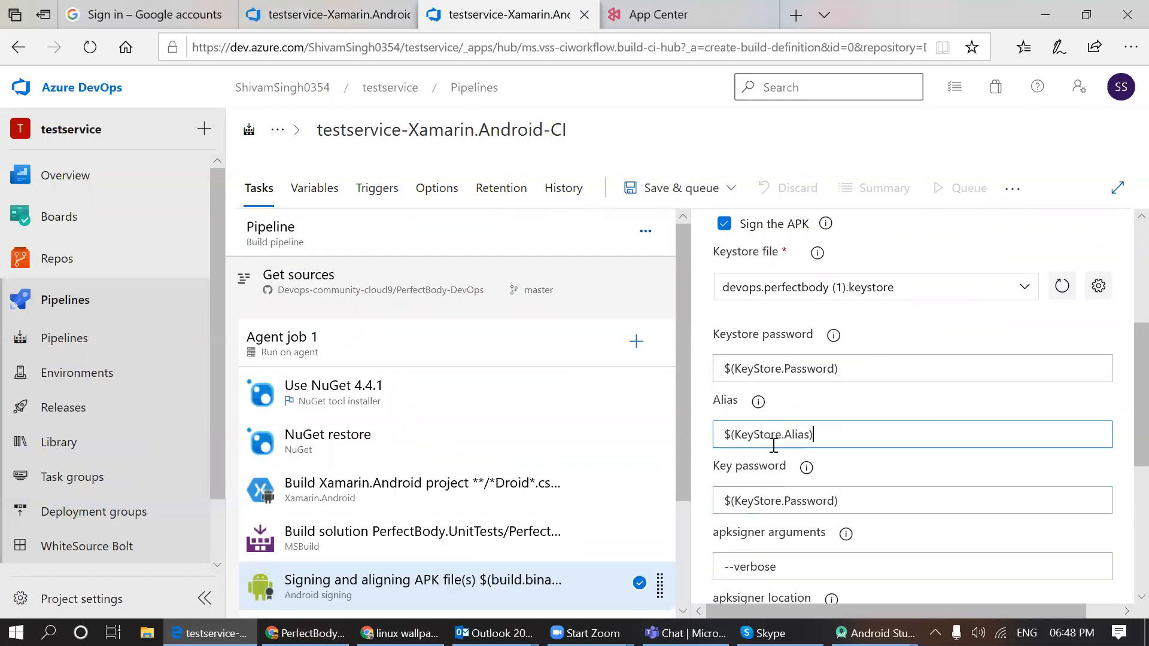
- Check the Publish Artifact: drop task's settings, and enable the continuous integration trigger for the PerfectBody-DevOps repository
{"action": "scroll", "coordinate": [1124, 377], "scroll_direction": "down", "scroll_amount": 3}
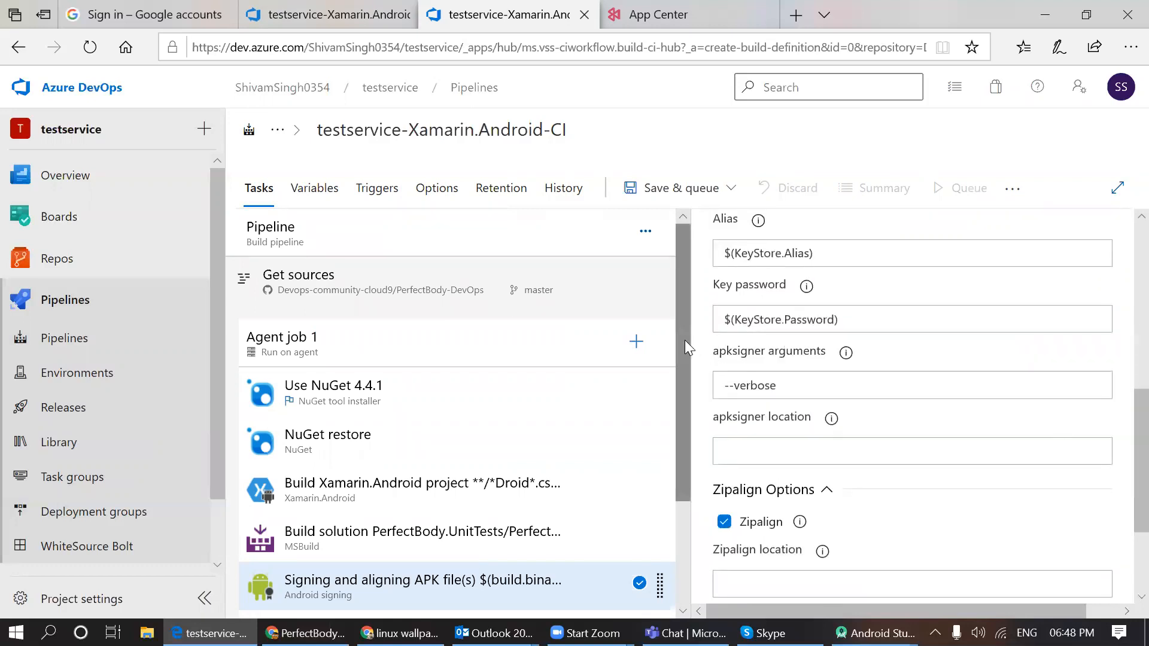
{"action": "left_click_drag", "start_coordinate": [684, 340], "coordinate": [680, 461]}
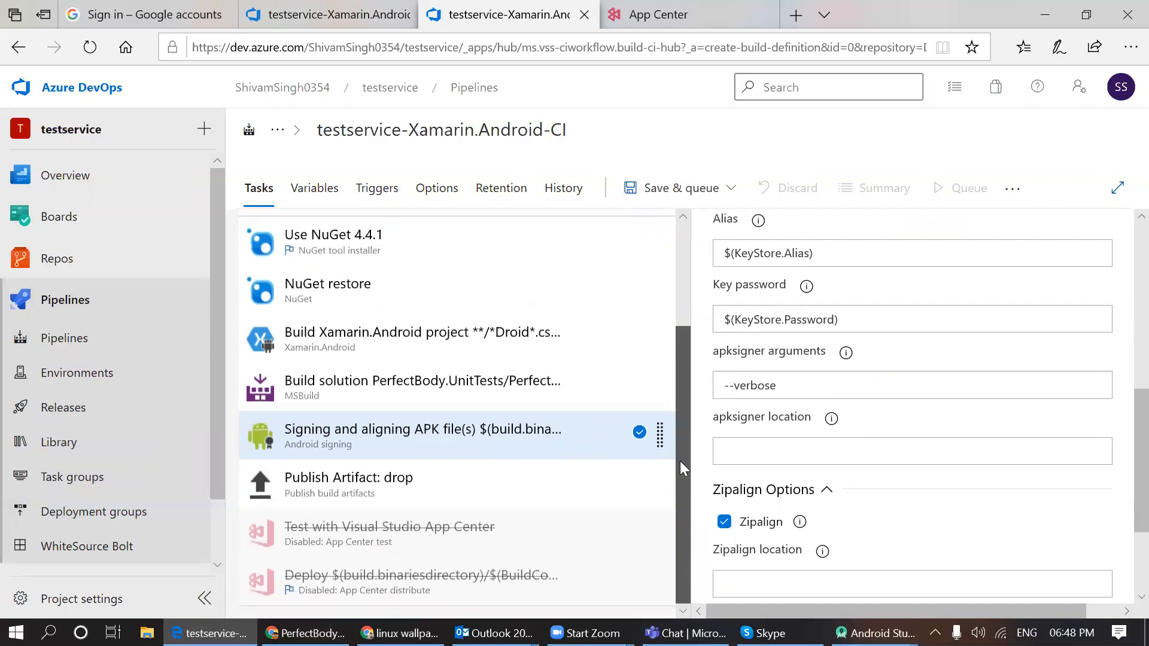
{"action": "left_click", "coordinate": [484, 482]}
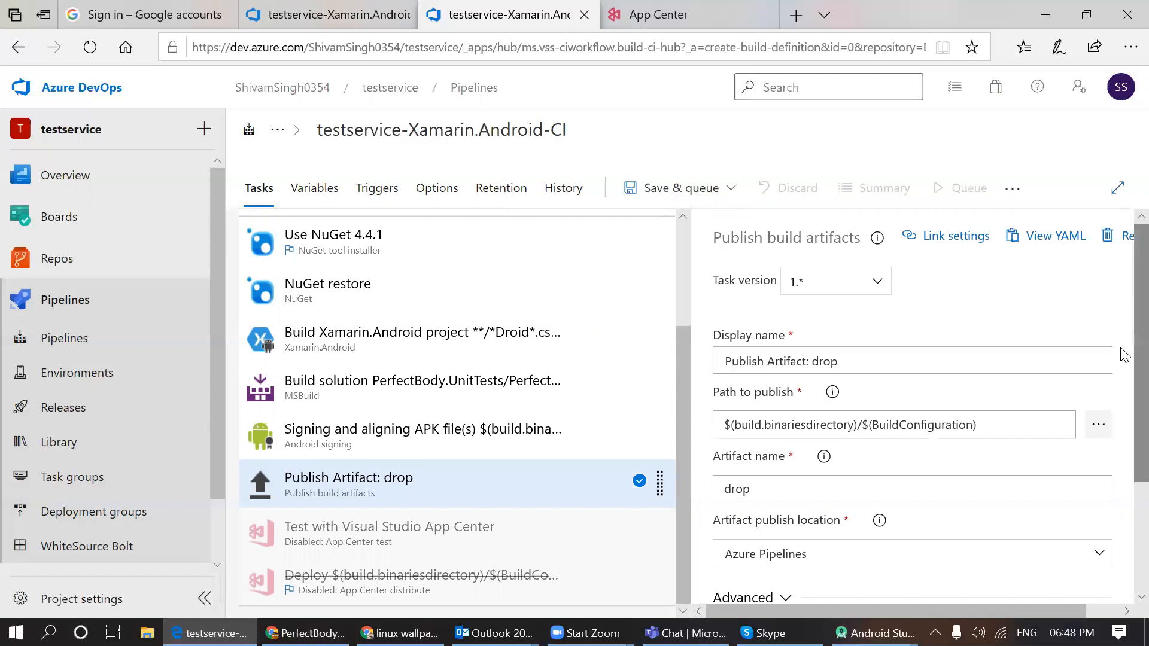
{"action": "scroll", "coordinate": [1125, 359], "scroll_direction": "down", "scroll_amount": 1}
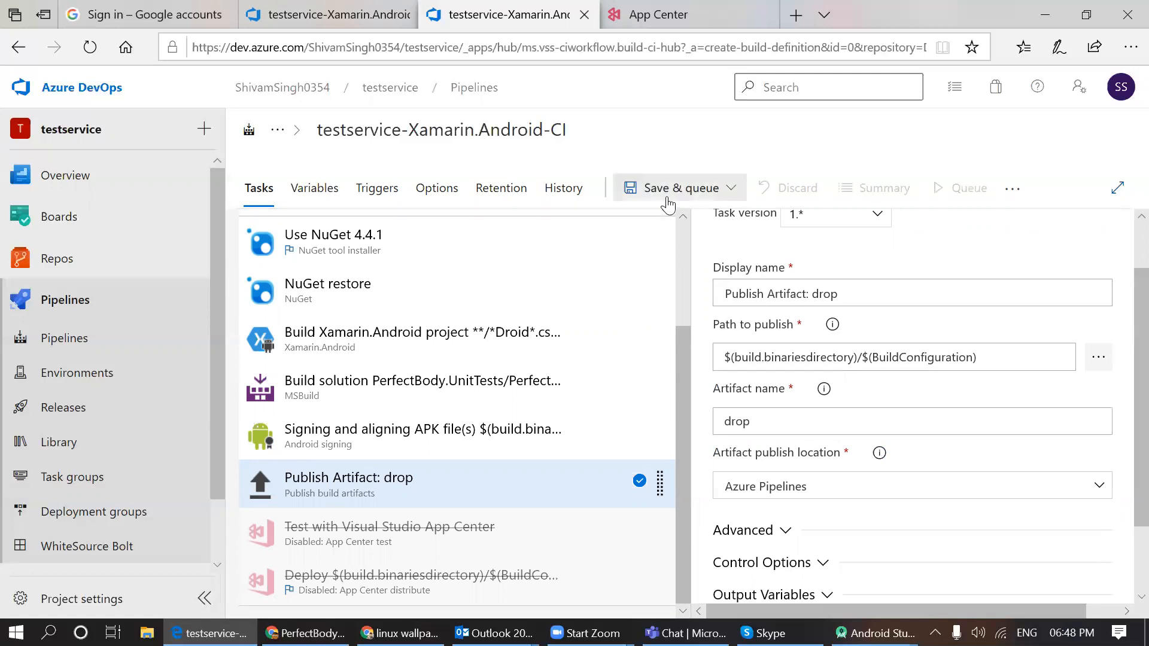
{"action": "left_click", "coordinate": [376, 200]}
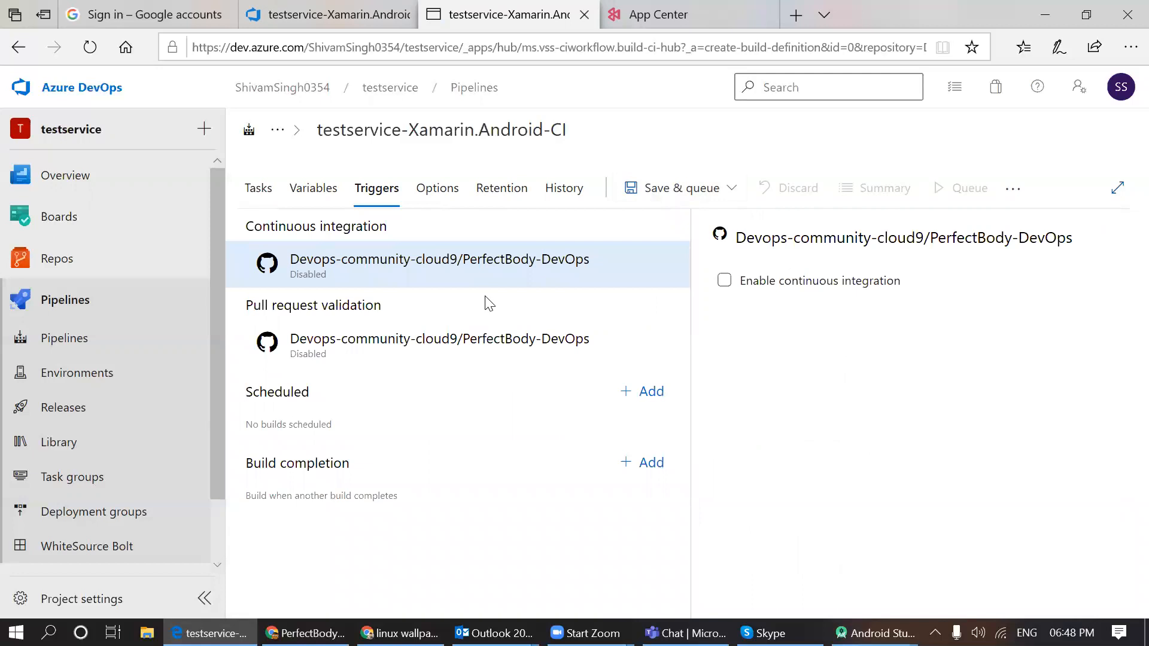
{"action": "left_click", "coordinate": [724, 282]}
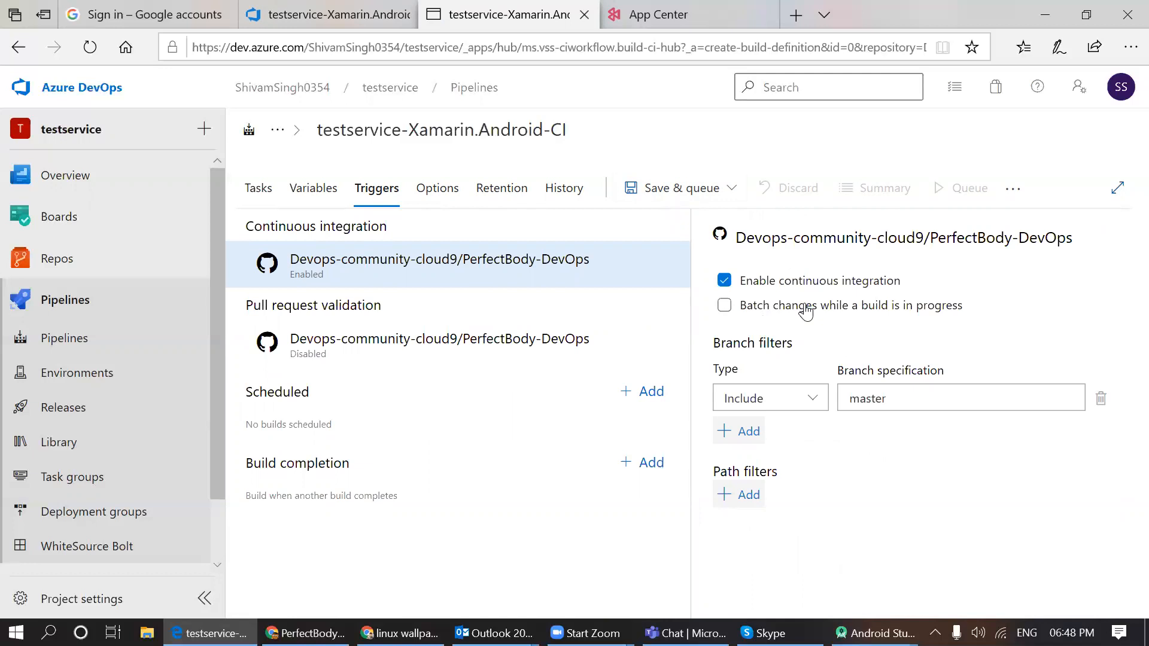
- Save the pipeline and run it on the master branch with system diagnostics enabled
{"action": "left_click", "coordinate": [659, 191]}
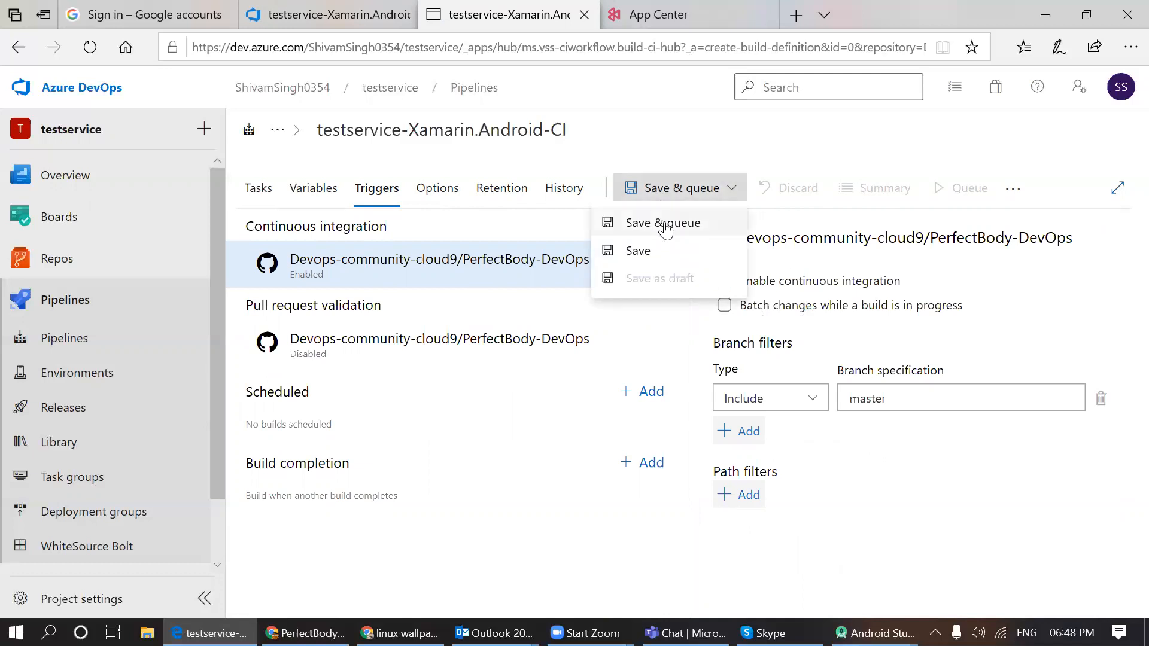
{"action": "left_click", "coordinate": [664, 227]}
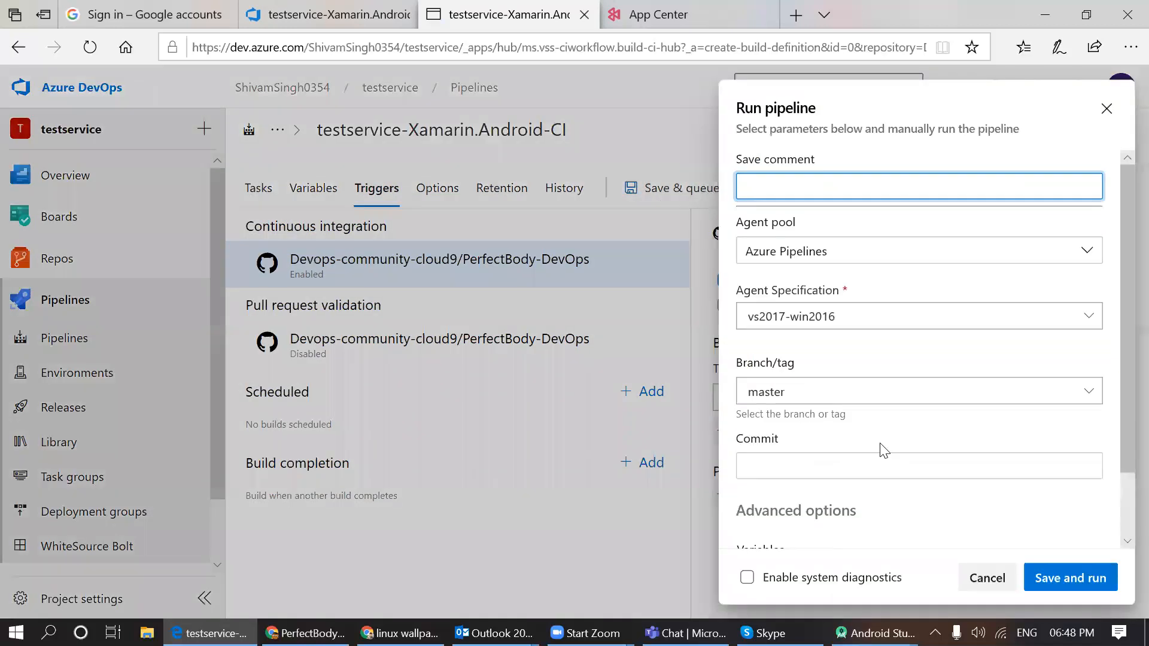
{"action": "left_click", "coordinate": [775, 582]}
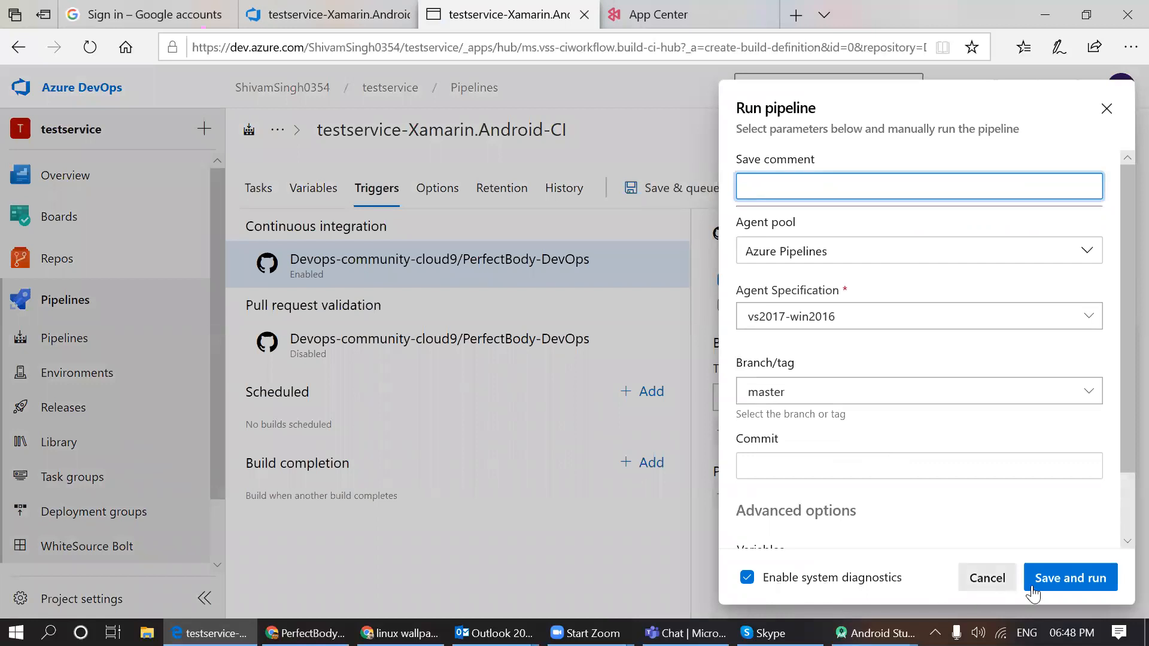
{"action": "left_click", "coordinate": [1060, 580]}
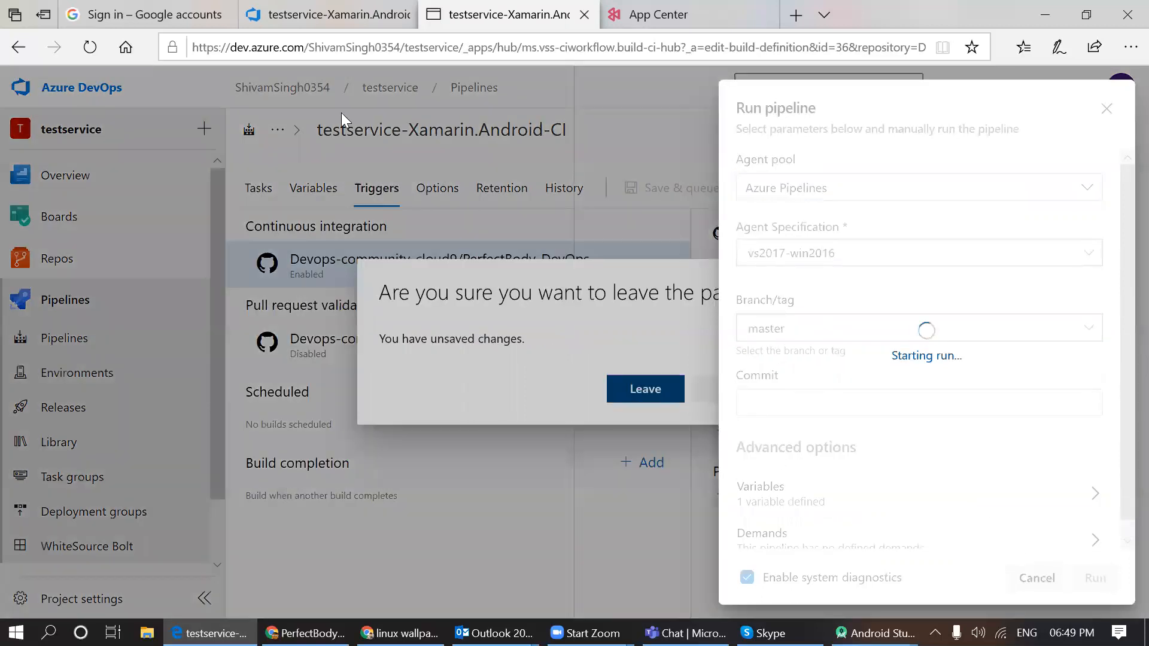
- Reload the pipeline editor and queue another run with system diagnostics enabled
{"action": "key", "text": "ctrl+l"}
{"action": "key", "text": "Return"}
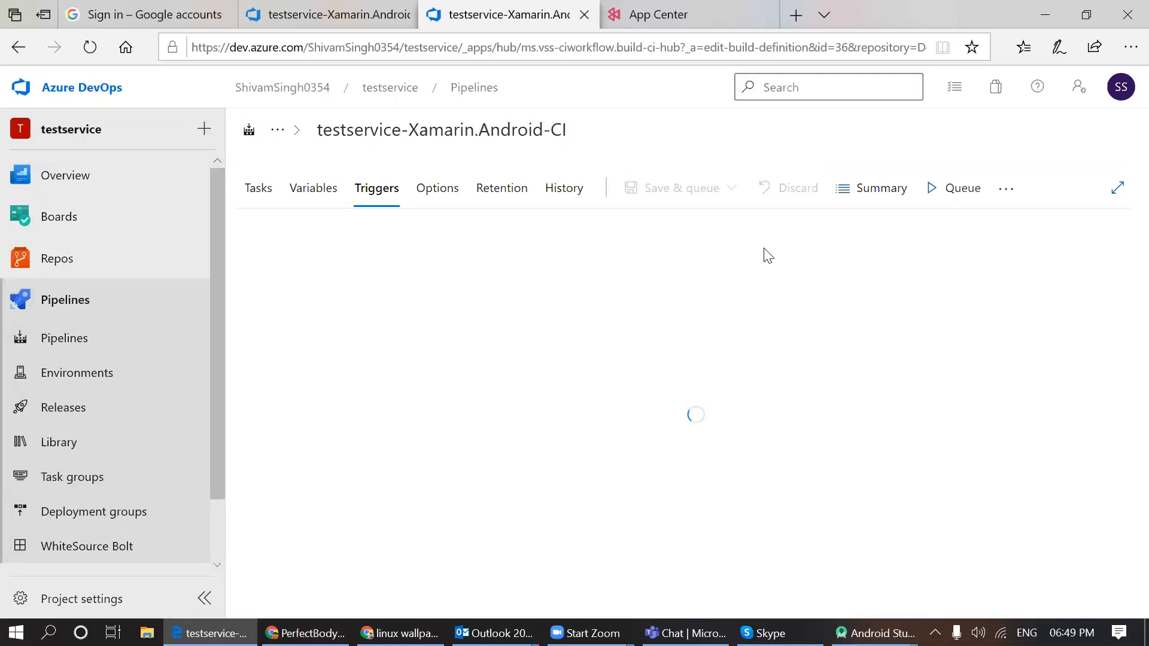
{"action": "left_click", "coordinate": [936, 193]}
{"action": "left_click", "coordinate": [791, 578]}
{"action": "left_click", "coordinate": [1102, 579]}
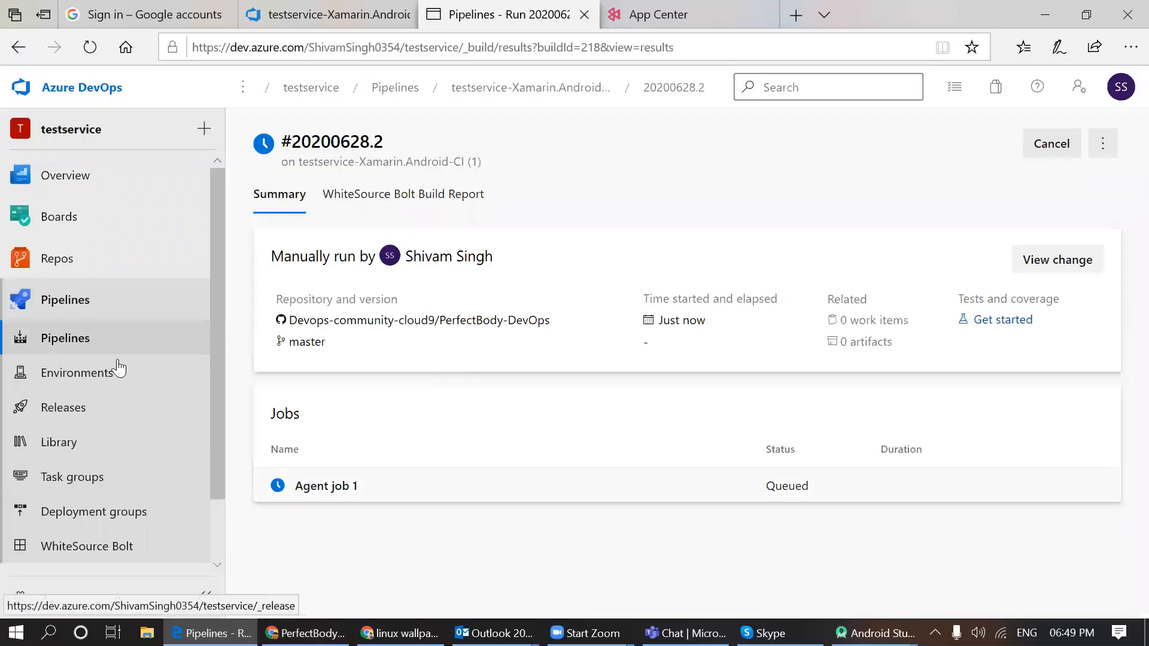
- Open the latest run of testservice-Xamarin.Android-CI (1) and examine the Initialize job log under Agent job 1
{"action": "left_click", "coordinate": [102, 311]}
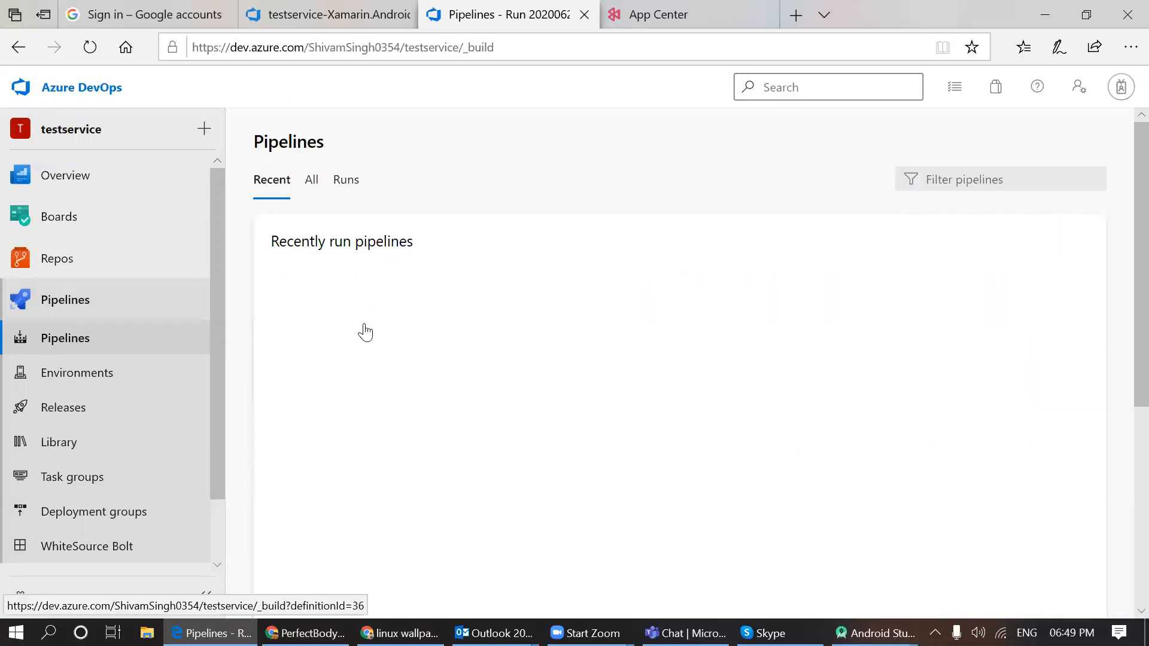
{"action": "left_click", "coordinate": [399, 328]}
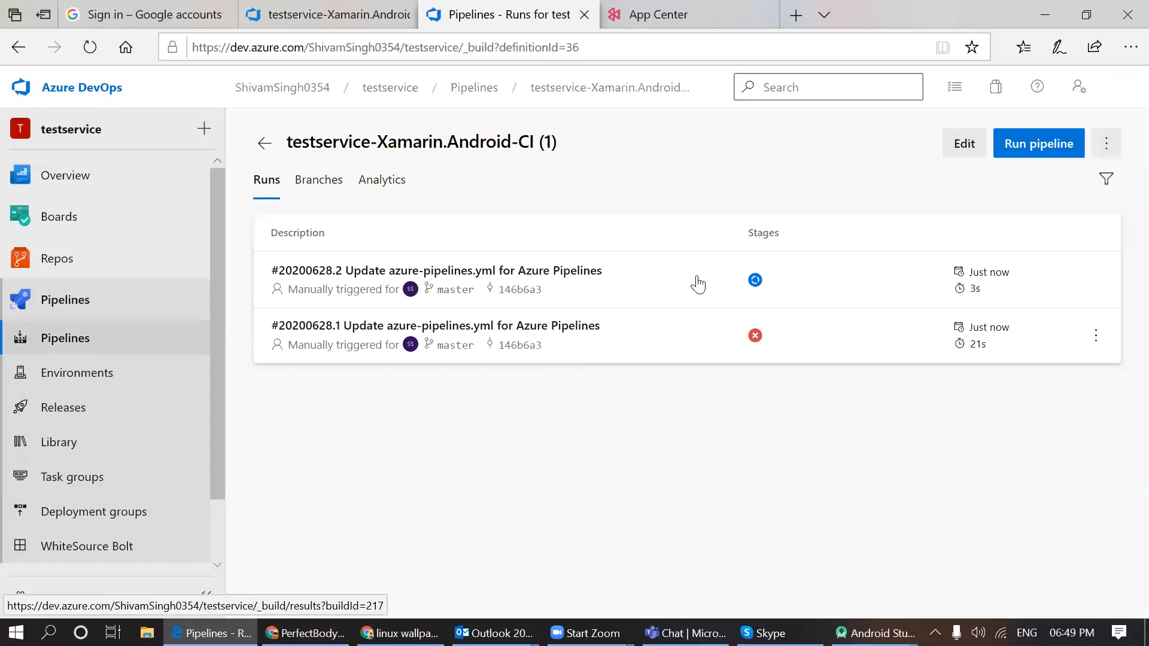
{"action": "left_click", "coordinate": [755, 282]}
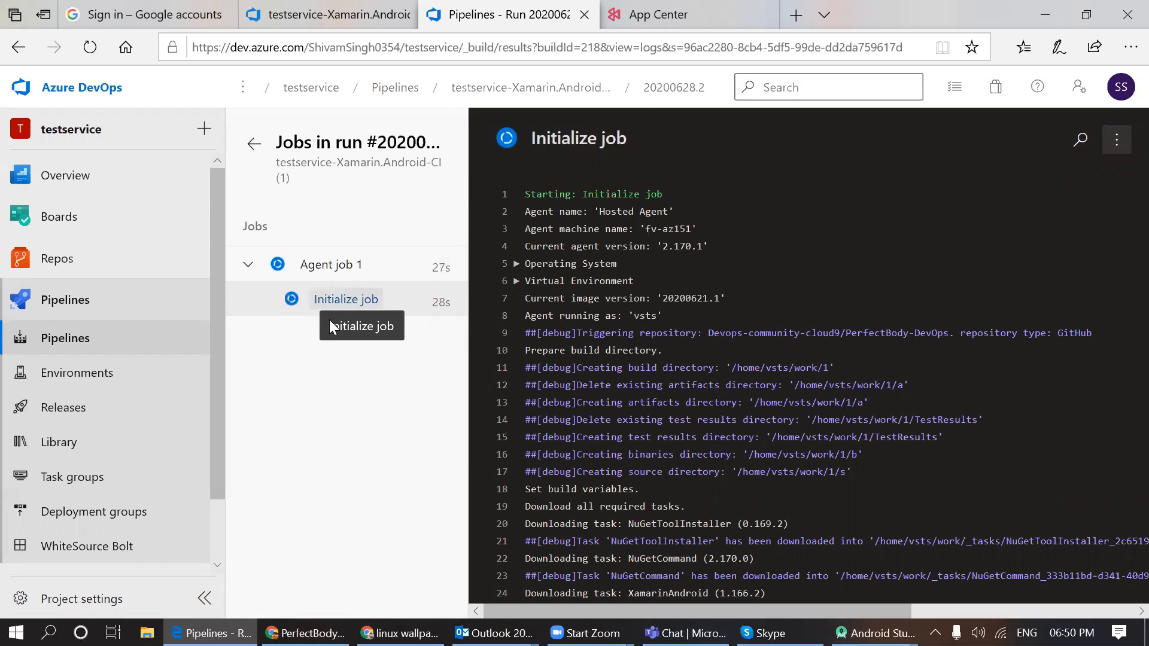
{"action": "left_click", "coordinate": [318, 303]}
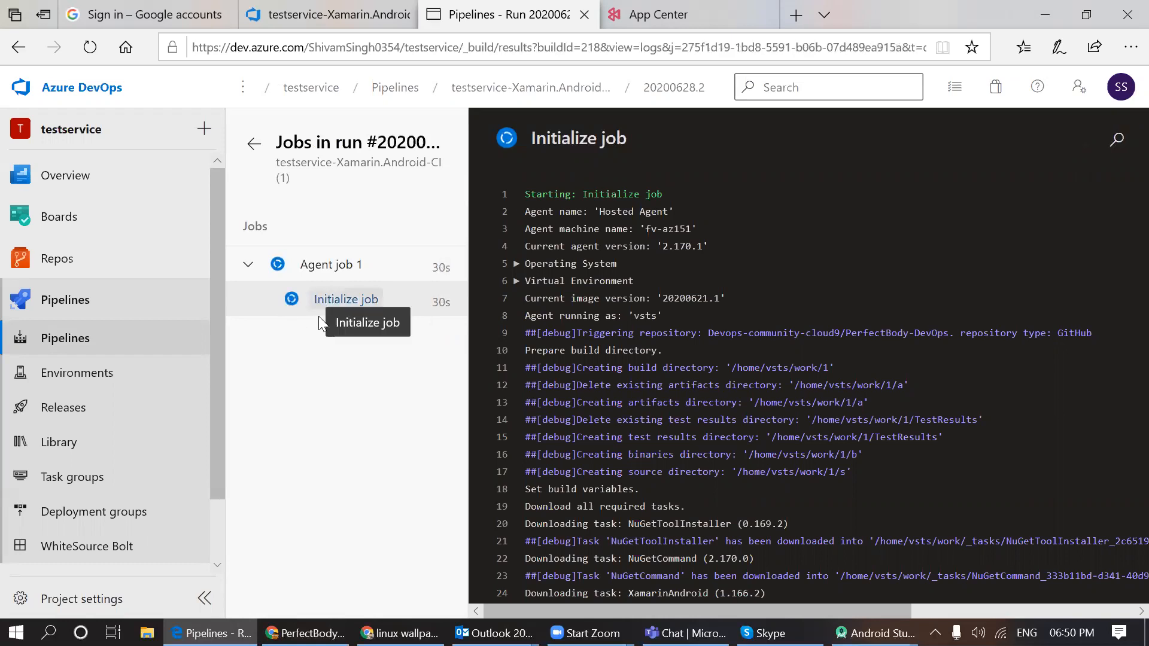
{"action": "left_click", "coordinate": [247, 271]}
{"action": "left_click", "coordinate": [247, 271]}
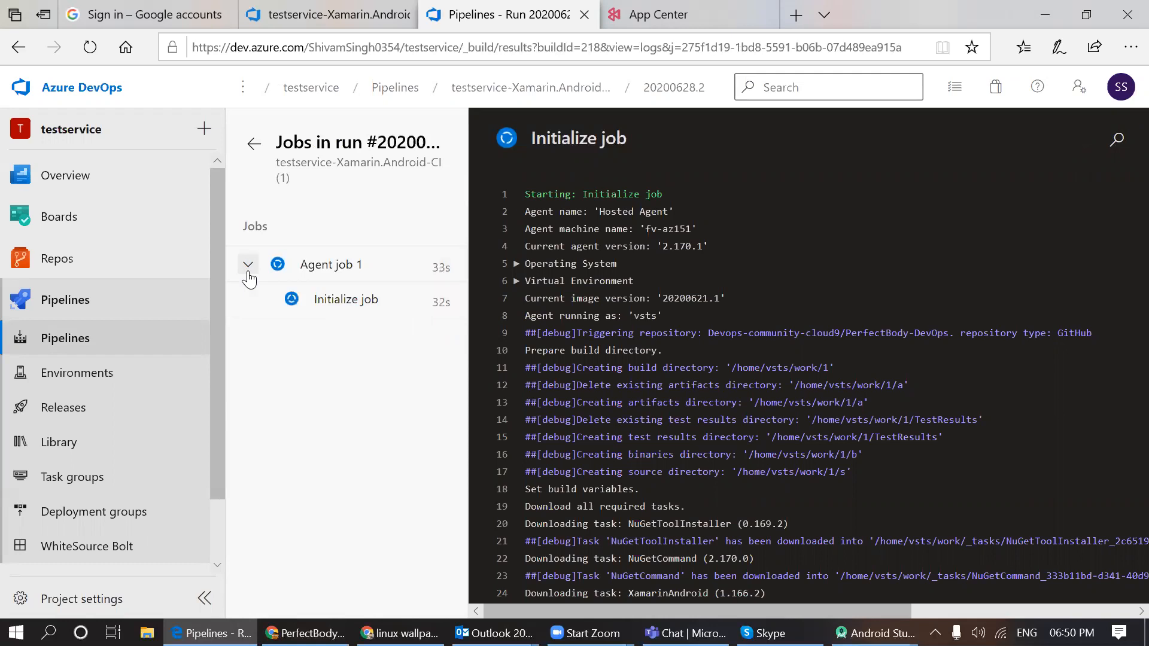
{"action": "left_click", "coordinate": [340, 309]}
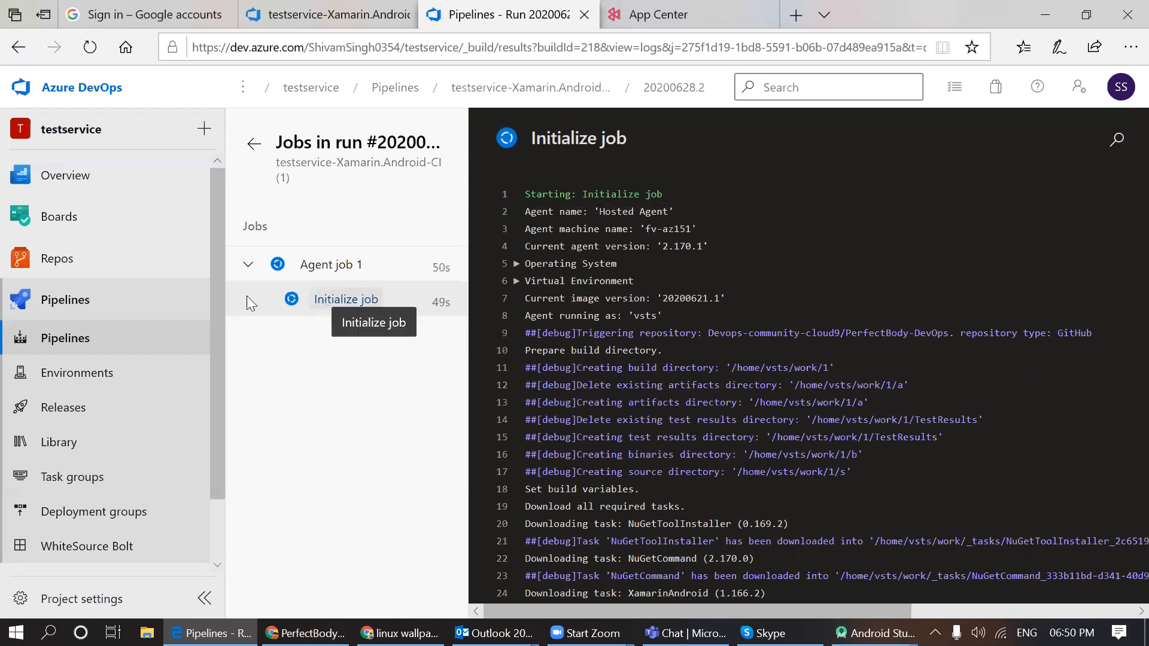
- Return to the pipeline's run list, open run #20200628.2 and review its summary, errors and available actions
{"action": "left_click", "coordinate": [115, 303]}
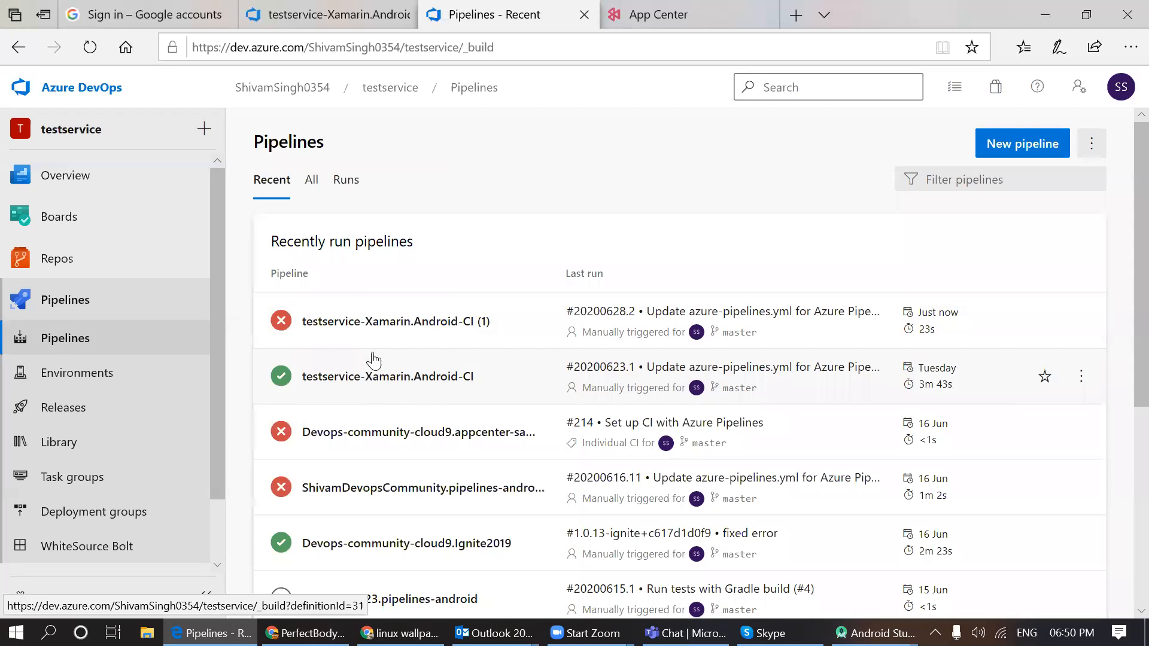
{"action": "left_click", "coordinate": [376, 336]}
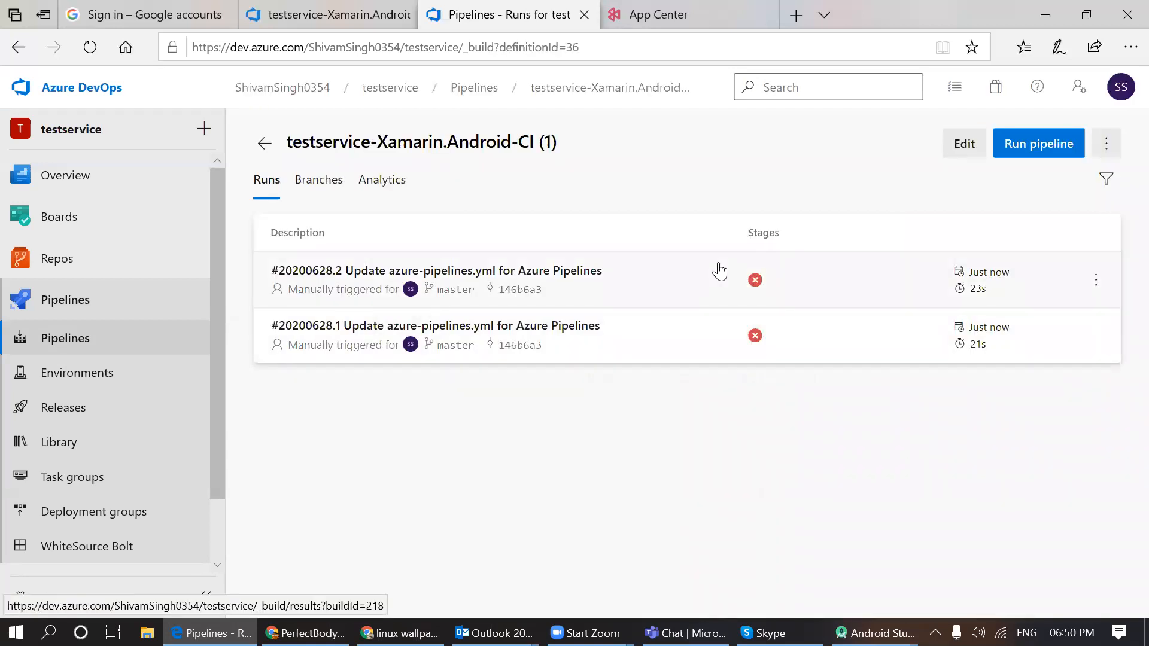
{"action": "left_click", "coordinate": [718, 273]}
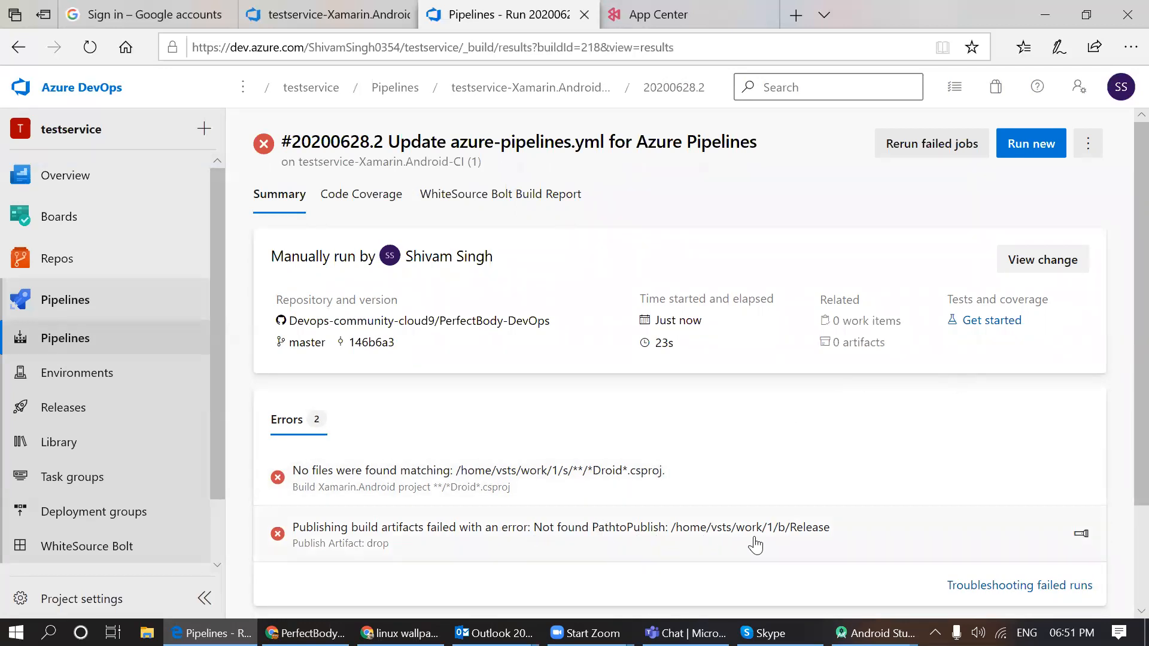
{"action": "left_click", "coordinate": [1087, 143]}
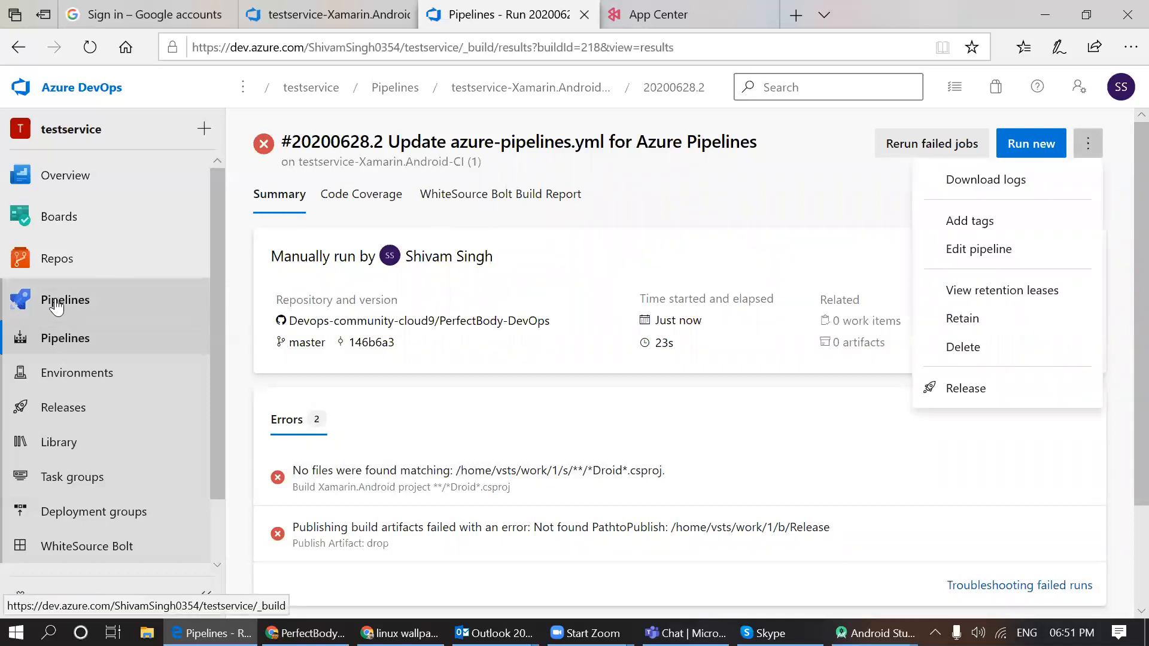
- Switch to the testservice-Xamarin.Android-CI pipeline and run it on the master branch with system diagnostics enabled
{"action": "left_click", "coordinate": [335, 14]}
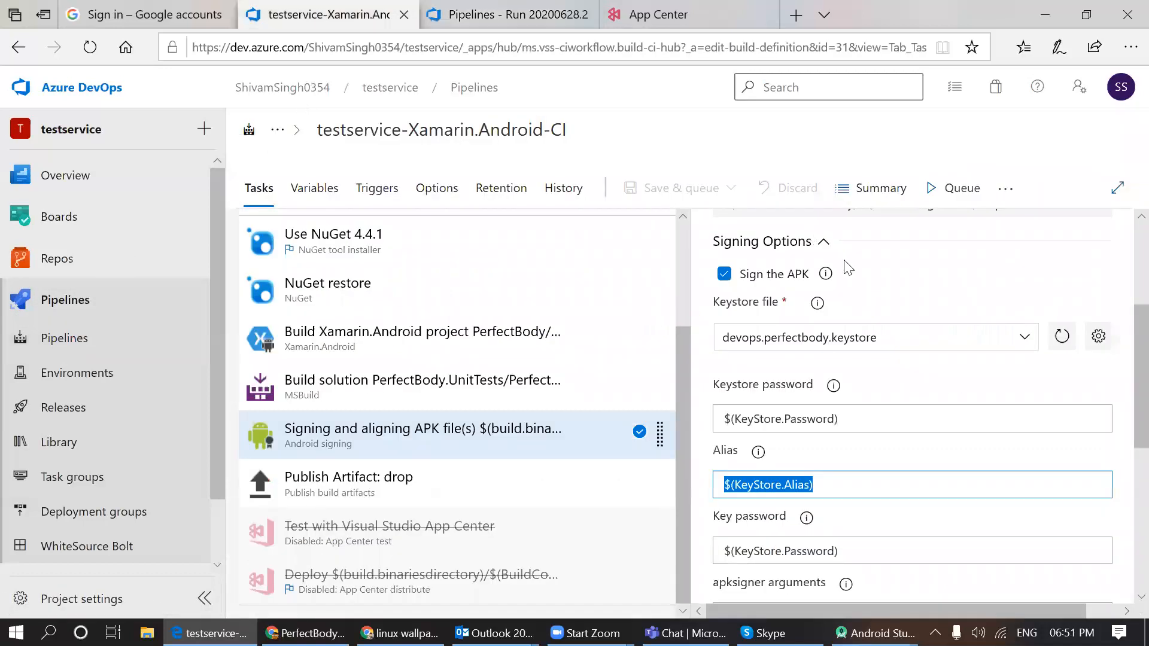
{"action": "left_click_drag", "start_coordinate": [682, 342], "coordinate": [689, 234]}
{"action": "left_click", "coordinate": [942, 184]}
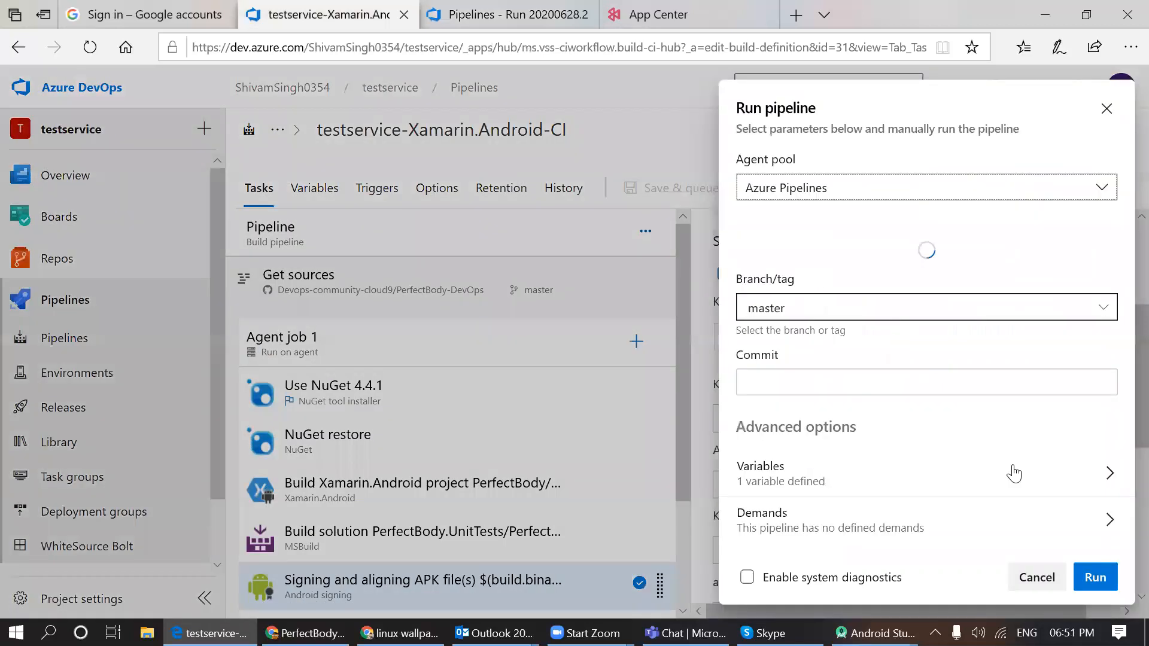
{"action": "left_click", "coordinate": [836, 581]}
{"action": "left_click", "coordinate": [1093, 578]}
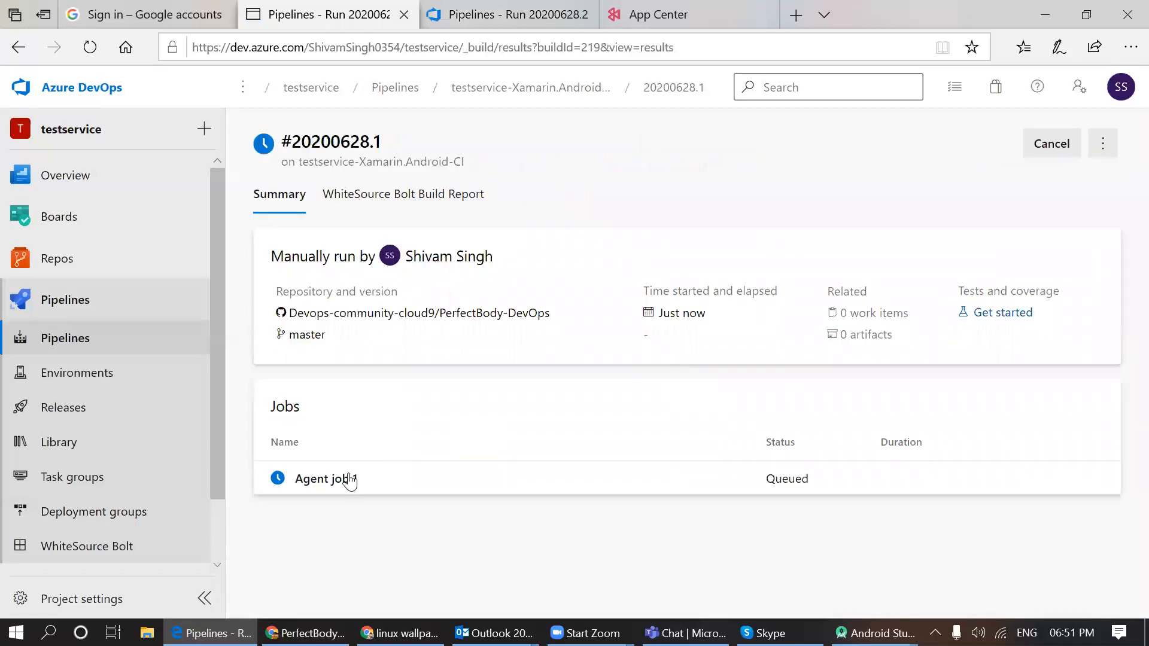
- Open Agent job 1 of the new run and follow the progress of its initial job tasks
{"action": "left_click", "coordinate": [343, 491]}
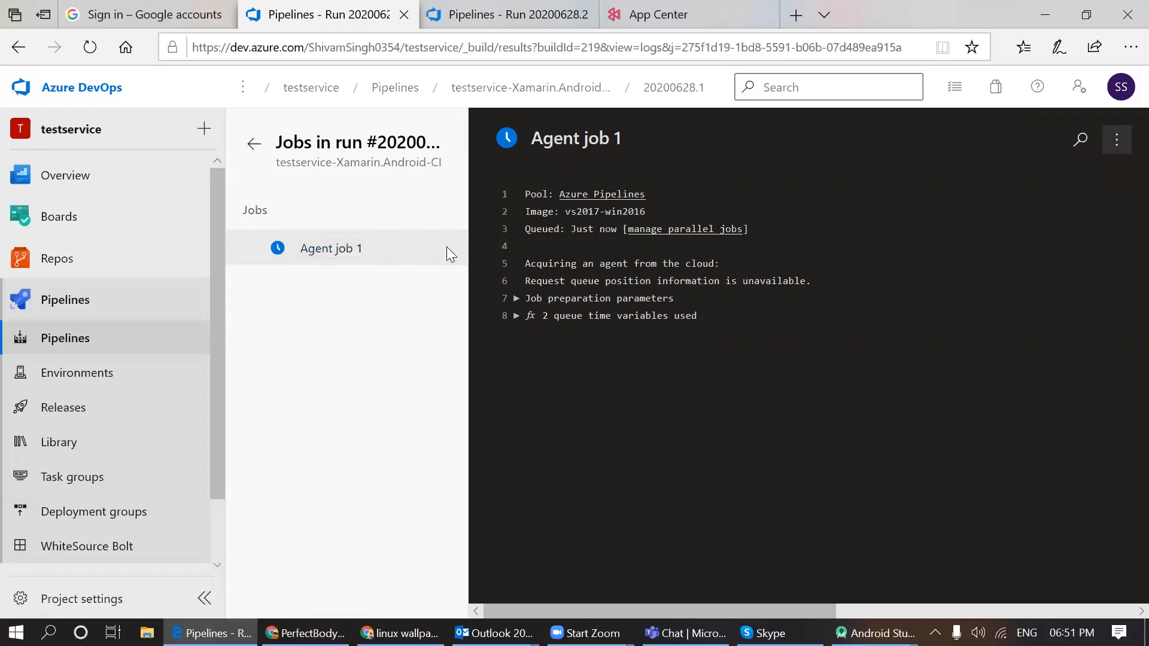
{"action": "left_click", "coordinate": [264, 147]}
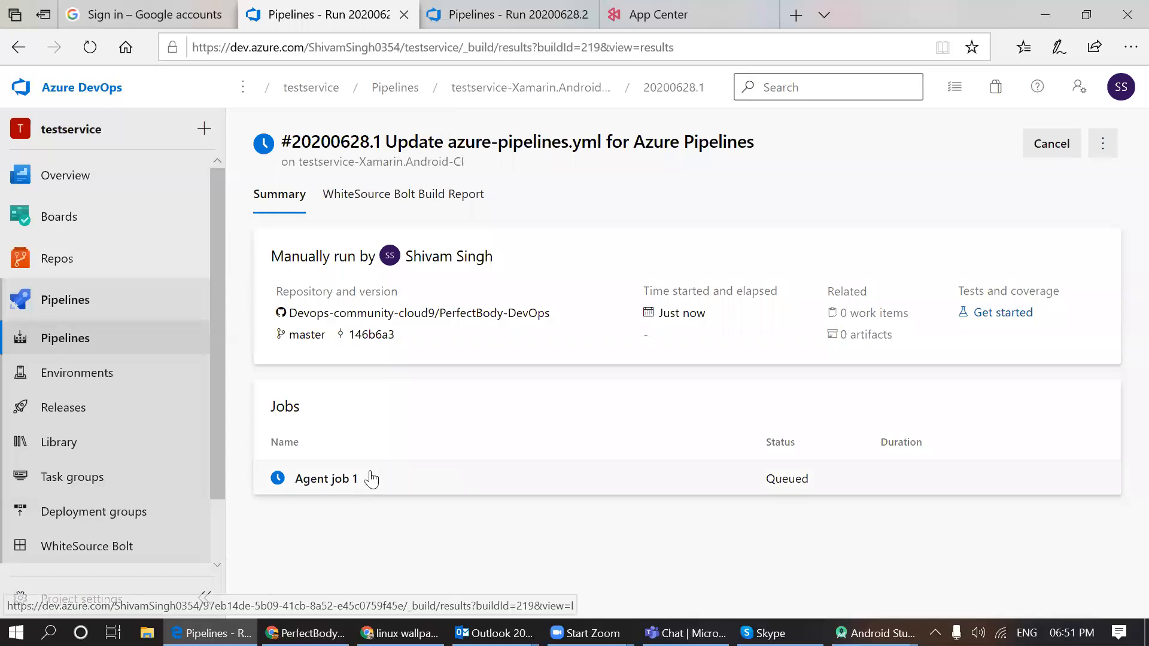
{"action": "left_click", "coordinate": [371, 479]}
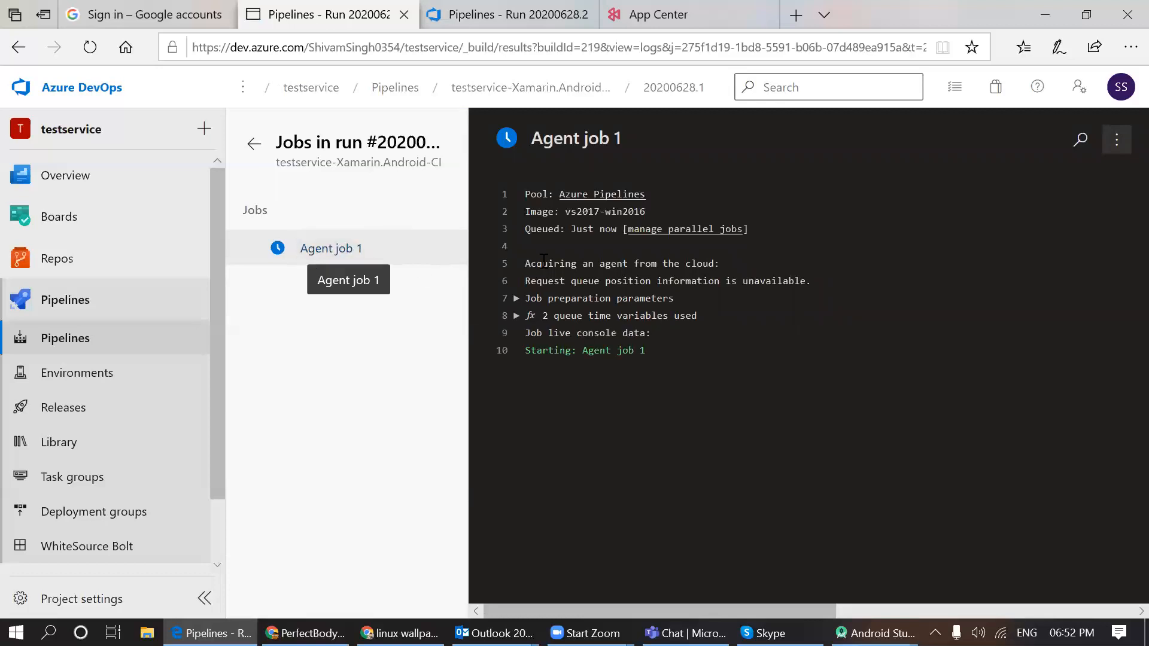
{"action": "left_click", "coordinate": [432, 297]}
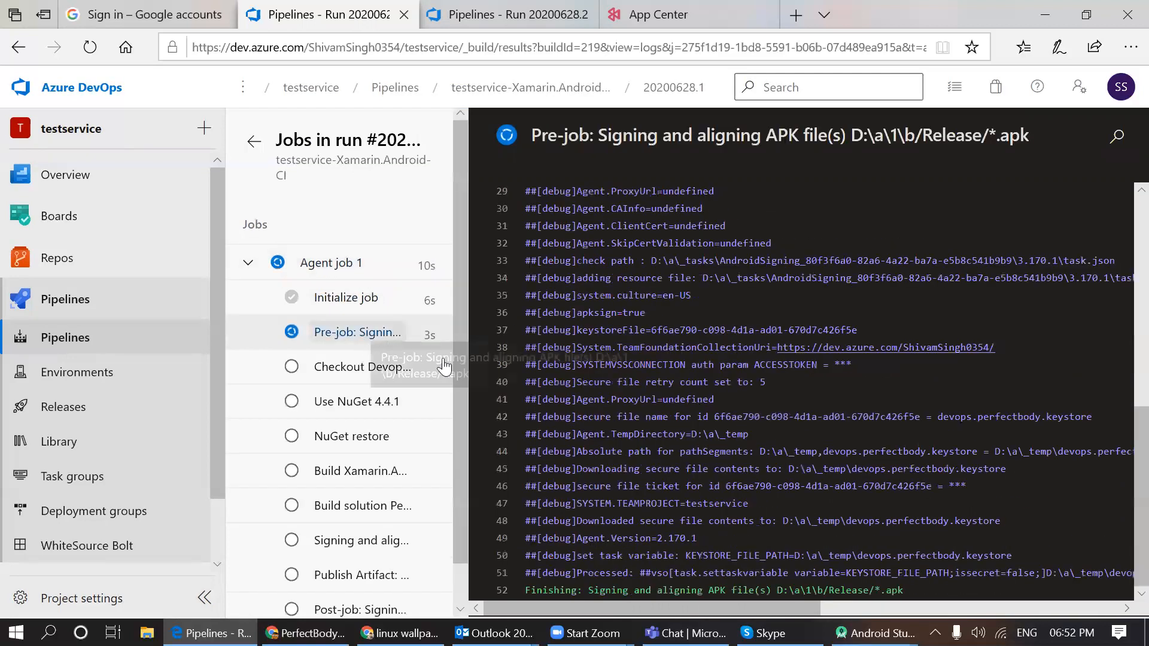
{"action": "left_click_drag", "start_coordinate": [467, 298], "coordinate": [474, 376]}
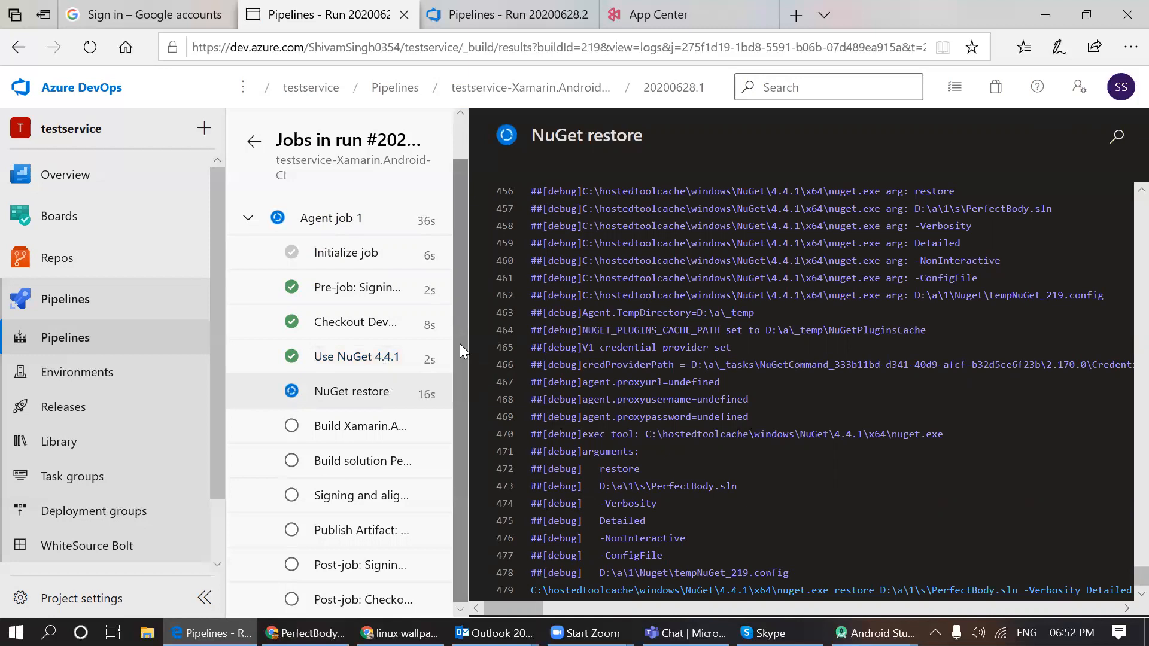
- Examine the live logs of the NuGet restore and Build Xamarin.Android project tasks
{"action": "left_click", "coordinate": [321, 429]}
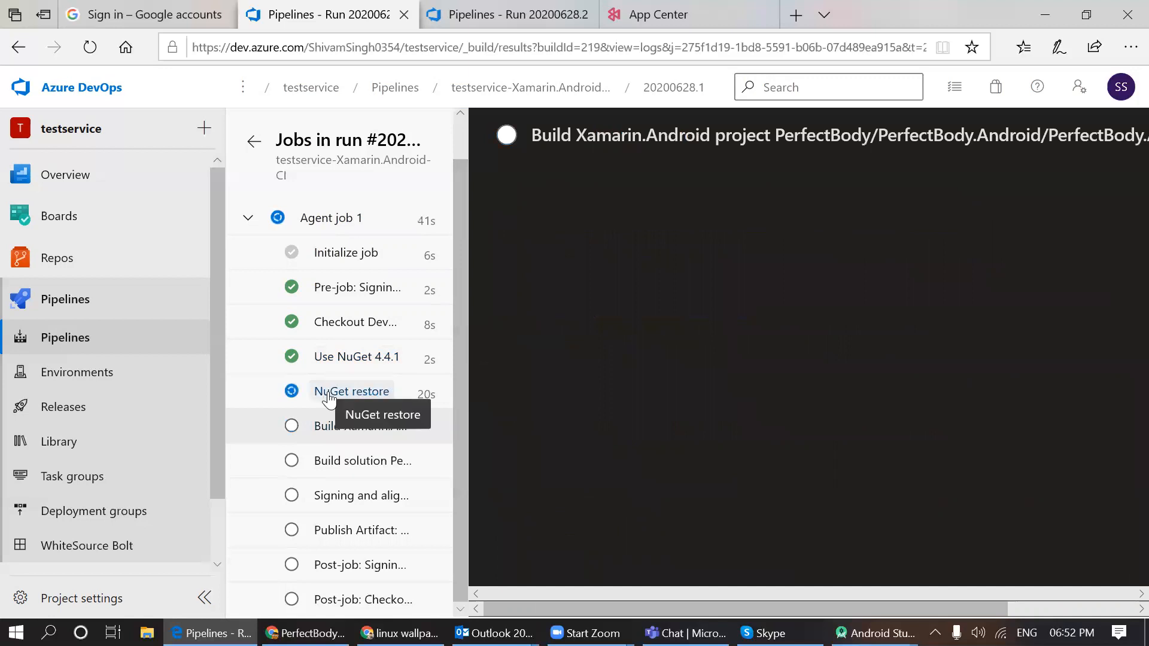
{"action": "left_click", "coordinate": [329, 394]}
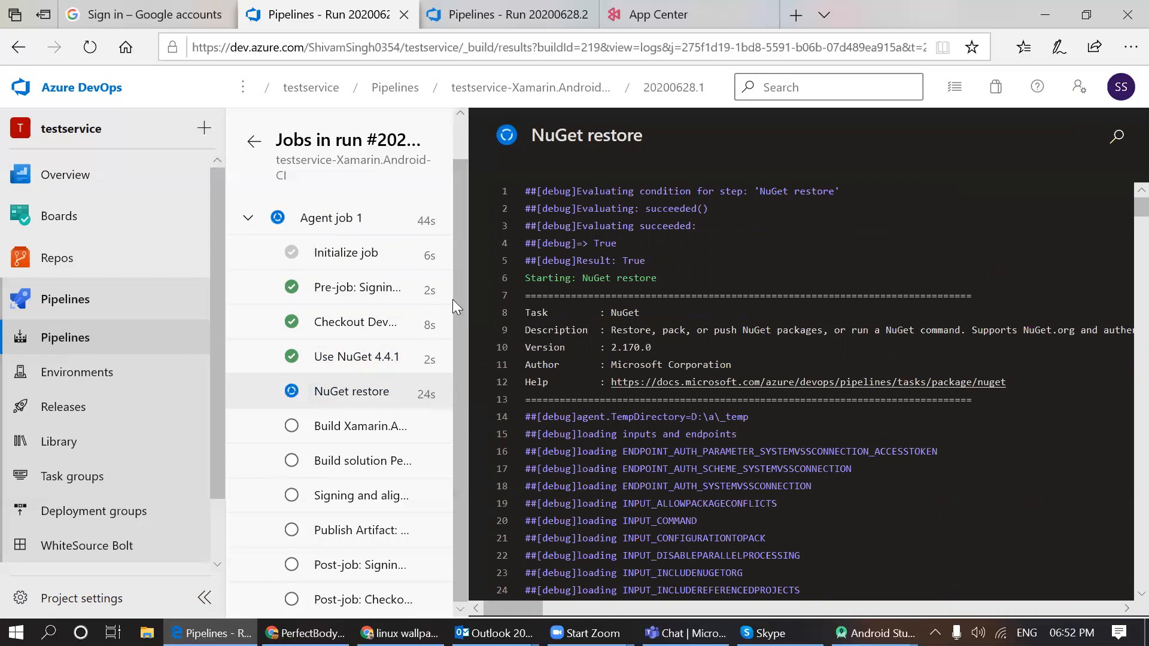
{"action": "left_click_drag", "start_coordinate": [455, 292], "coordinate": [482, 350]}
{"action": "left_click_drag", "start_coordinate": [460, 456], "coordinate": [468, 494]}
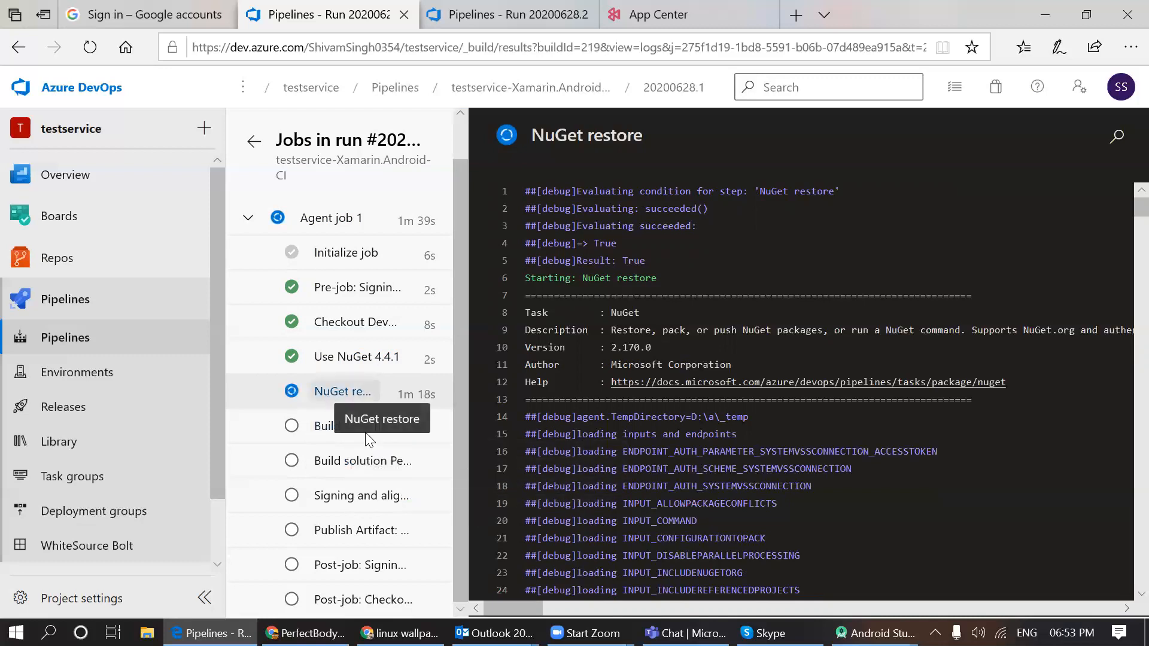
{"action": "left_click", "coordinate": [322, 434]}
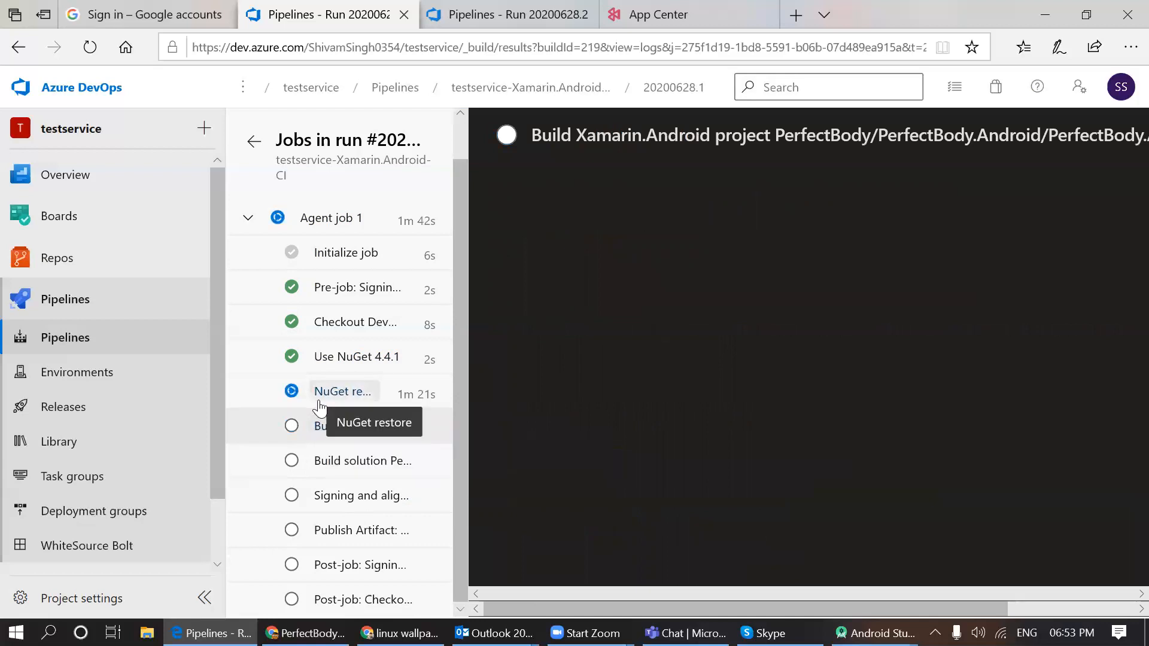
{"action": "left_click", "coordinate": [302, 396]}
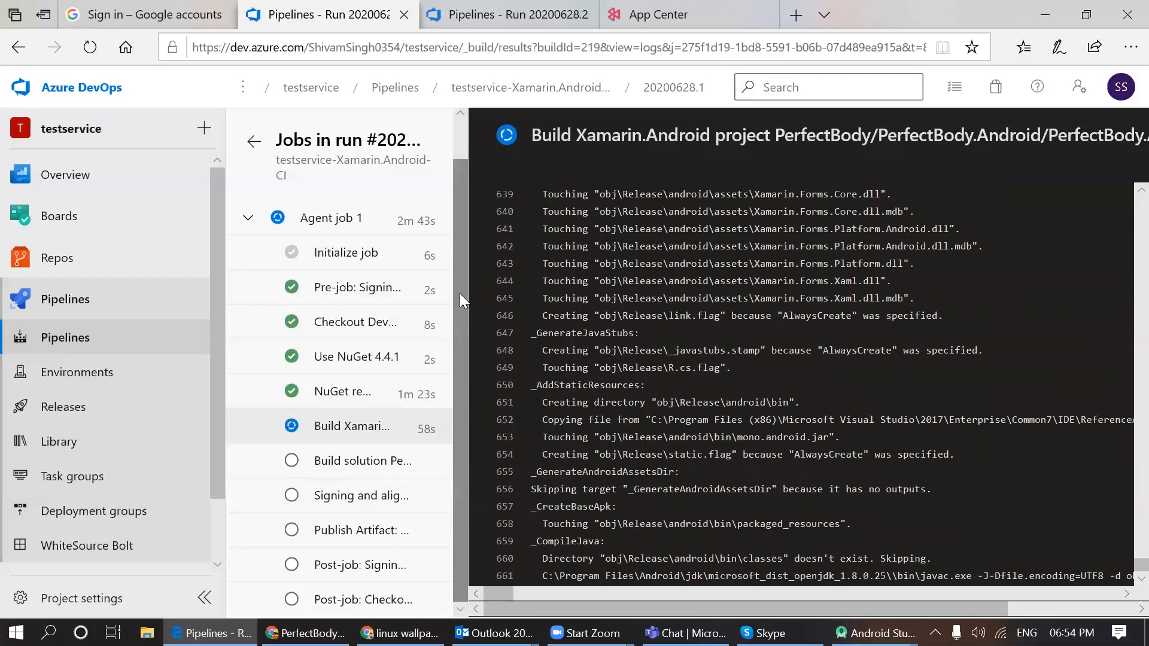
{"action": "left_click", "coordinate": [343, 467]}
{"action": "left_click", "coordinate": [353, 426]}
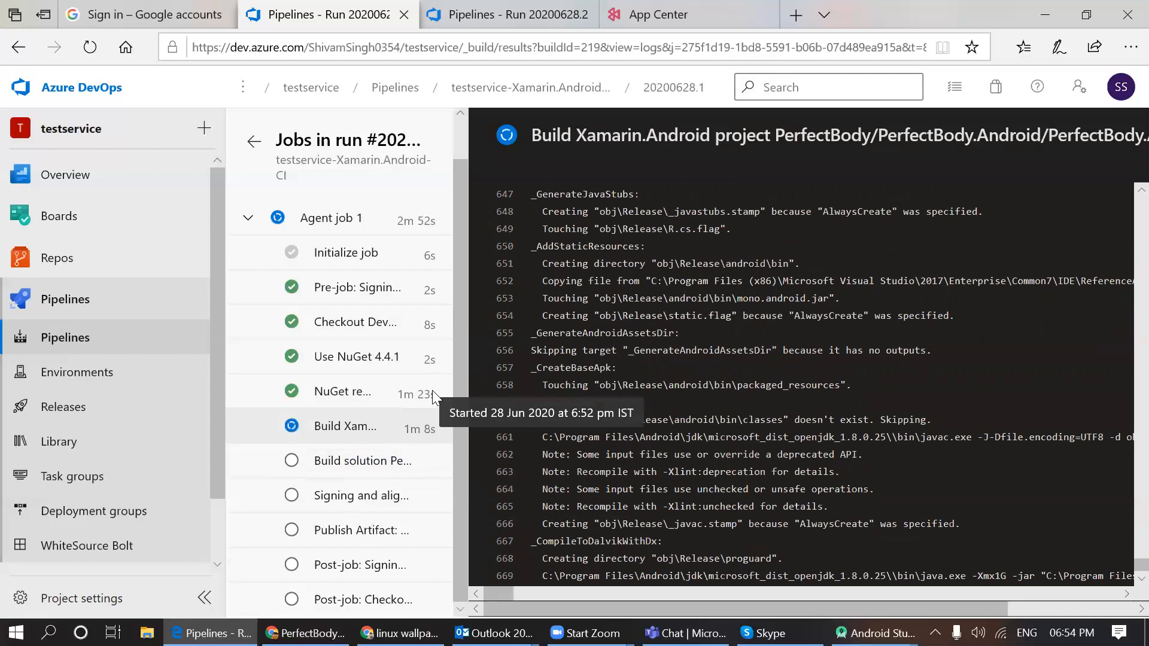
- Reopen run #20200628.1 from the testservice-Xamarin.Android-CI run list and examine the PerfectBody.UnitTests build log and remaining tasks
{"action": "left_click", "coordinate": [93, 305]}
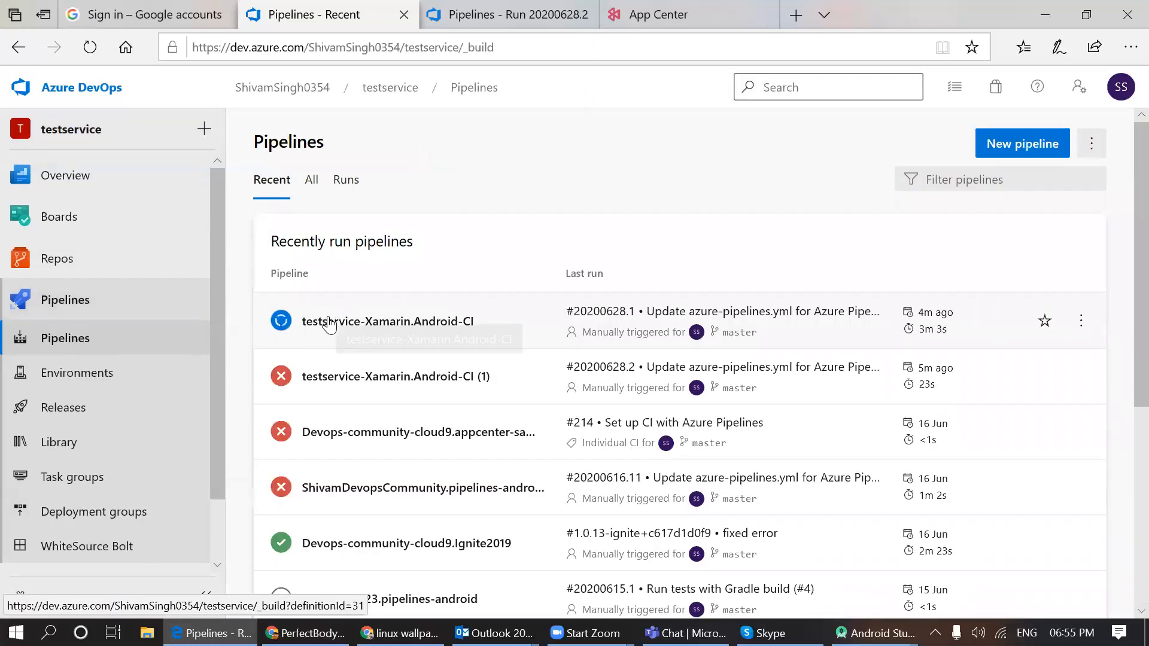
{"action": "left_click", "coordinate": [330, 325]}
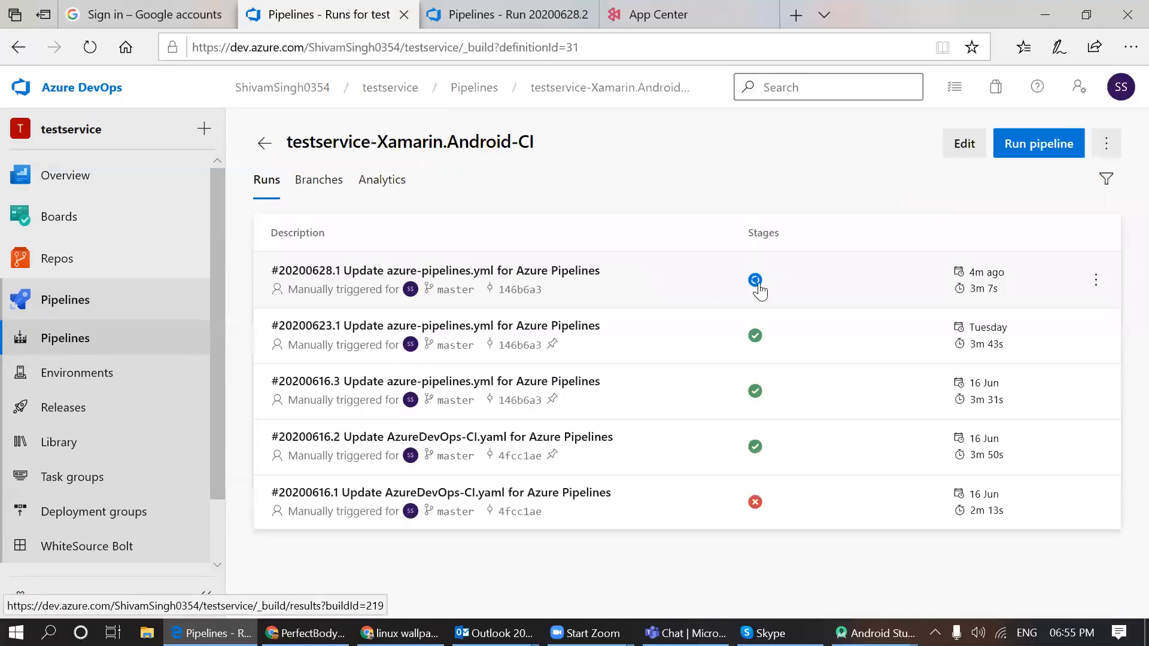
{"action": "left_click", "coordinate": [645, 286]}
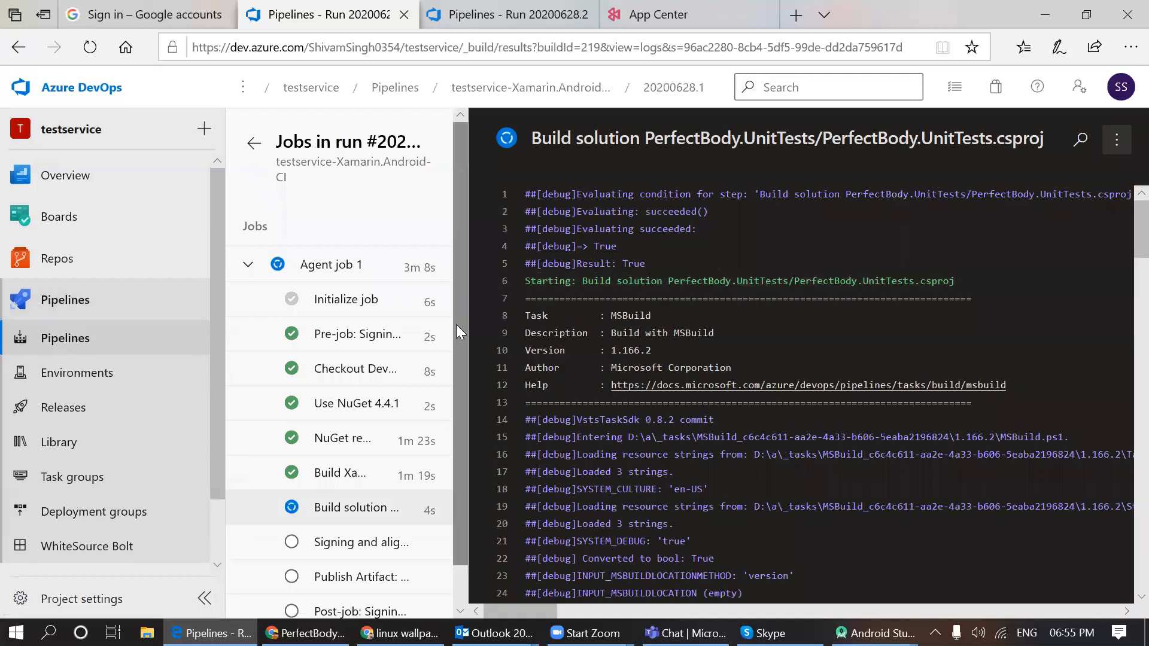
{"action": "left_click_drag", "start_coordinate": [456, 323], "coordinate": [473, 468]}
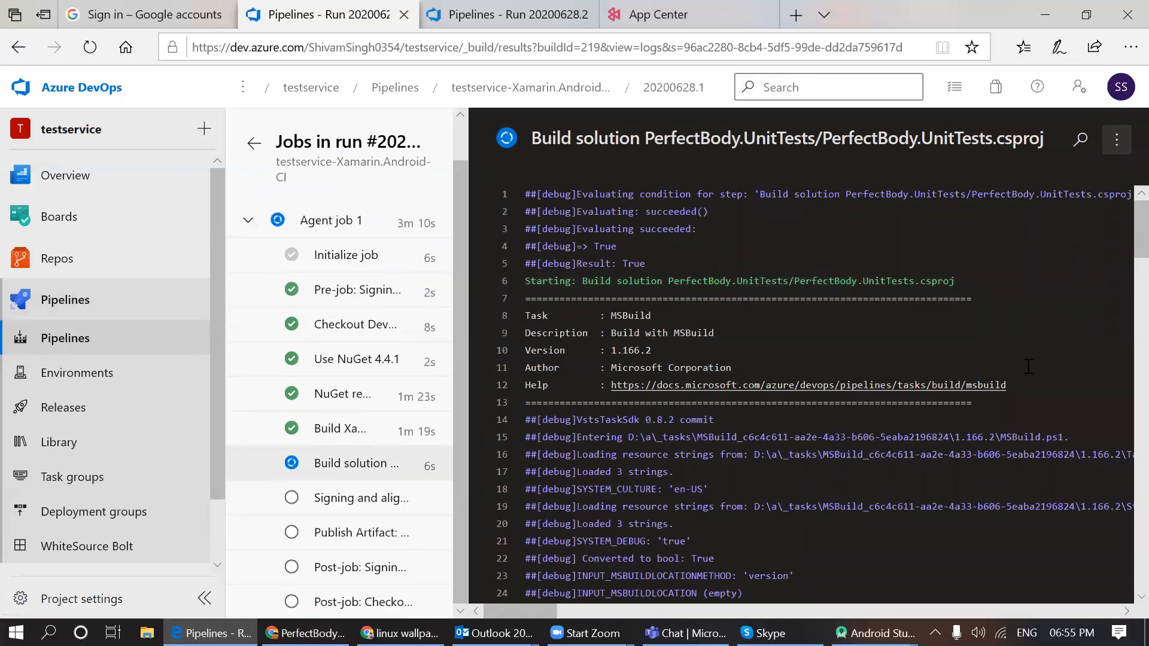
{"action": "left_click_drag", "start_coordinate": [1138, 248], "coordinate": [1120, 524]}
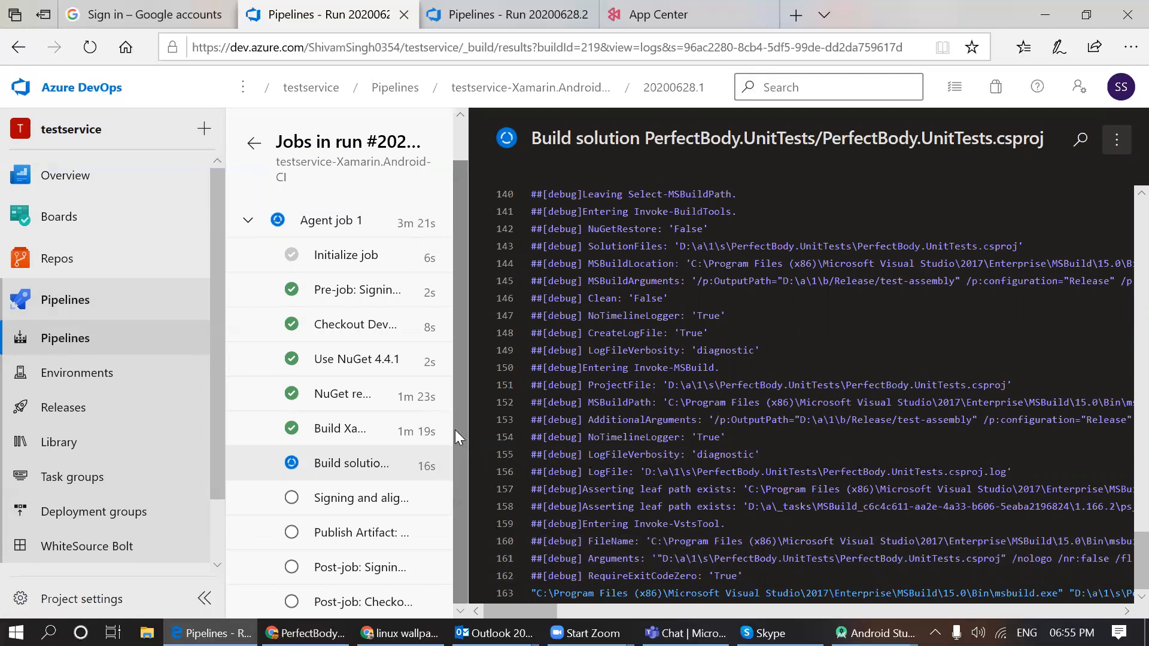
{"action": "left_click_drag", "start_coordinate": [455, 429], "coordinate": [490, 483]}
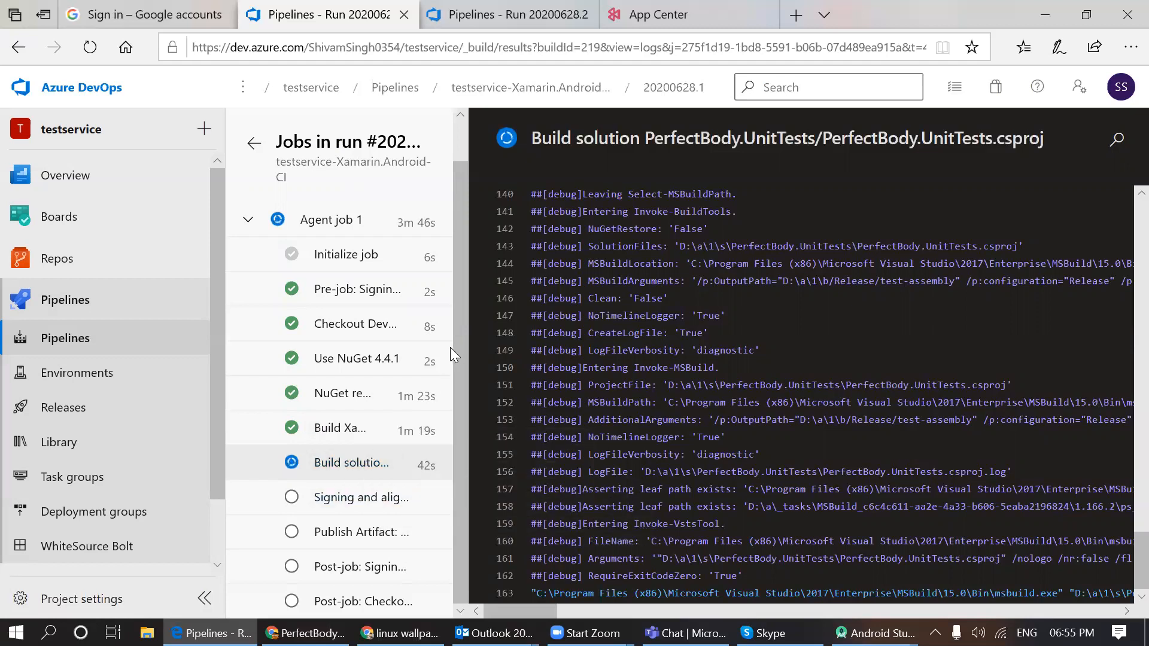
{"action": "left_click_drag", "start_coordinate": [458, 346], "coordinate": [464, 421]}
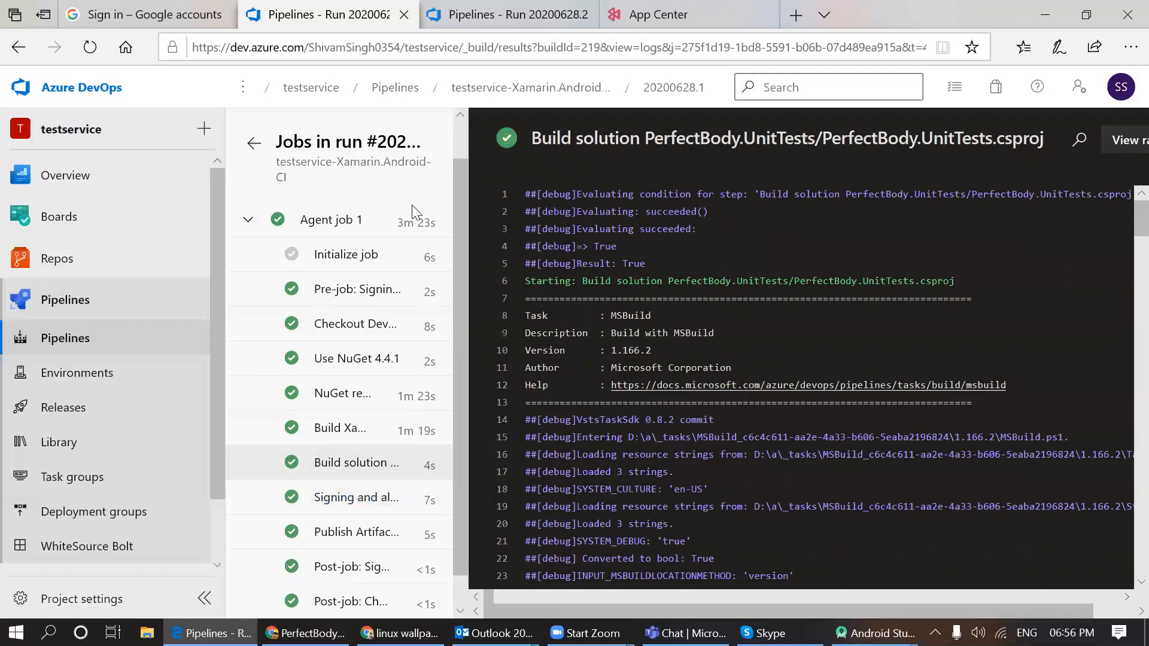
- Return to the run summary and review the files in the published drop artifact
{"action": "left_click", "coordinate": [256, 147]}
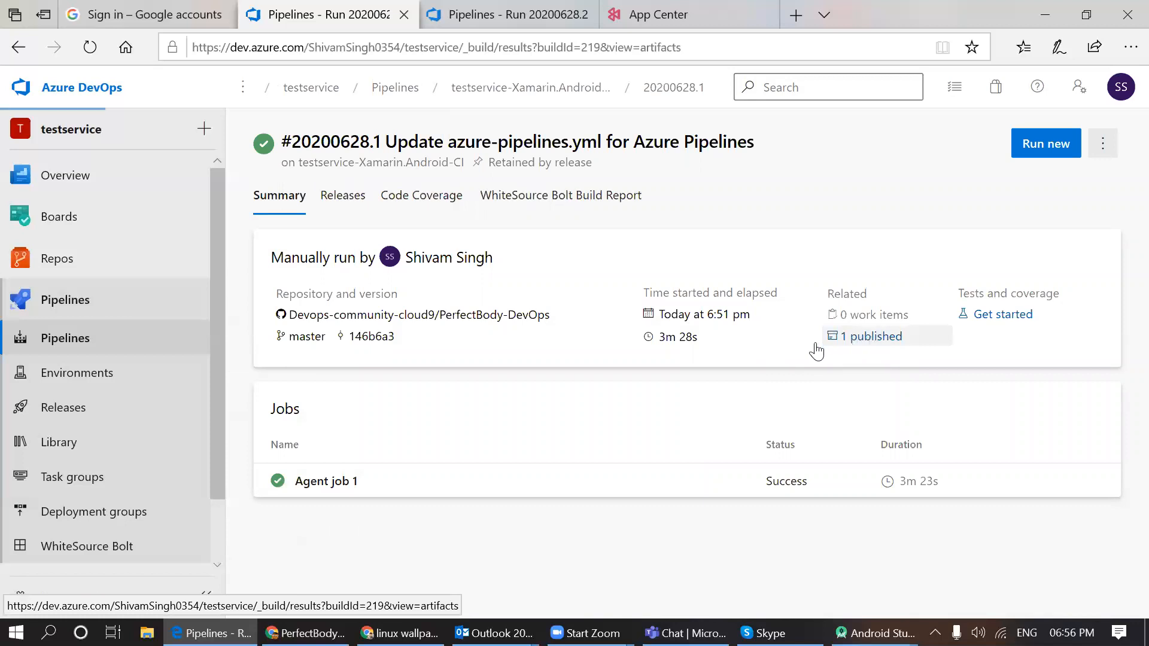
{"action": "left_click", "coordinate": [859, 341]}
{"action": "left_click", "coordinate": [275, 269]}
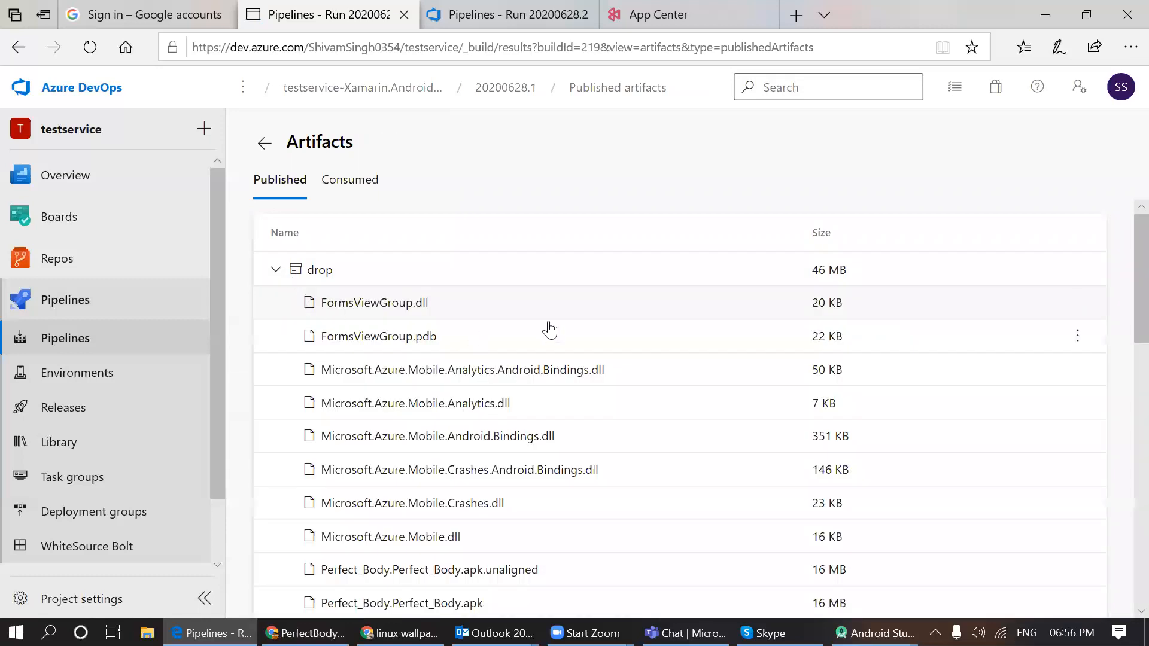
{"action": "scroll", "coordinate": [1122, 305], "scroll_direction": "down", "scroll_amount": 2}
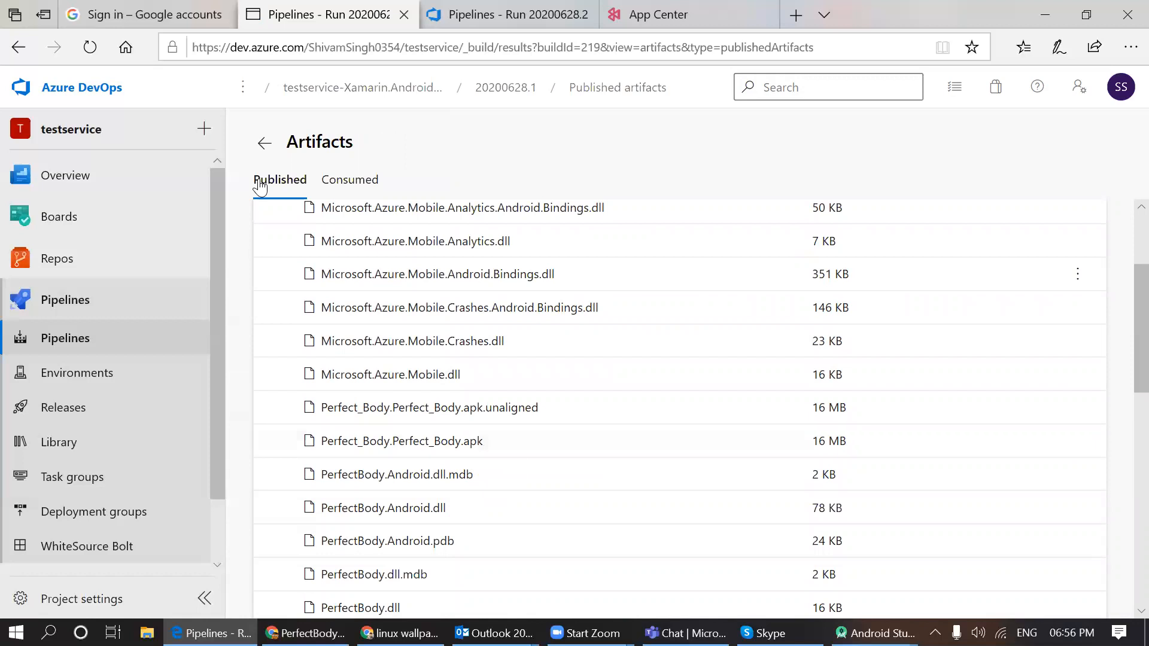
{"action": "left_click", "coordinate": [263, 143]}
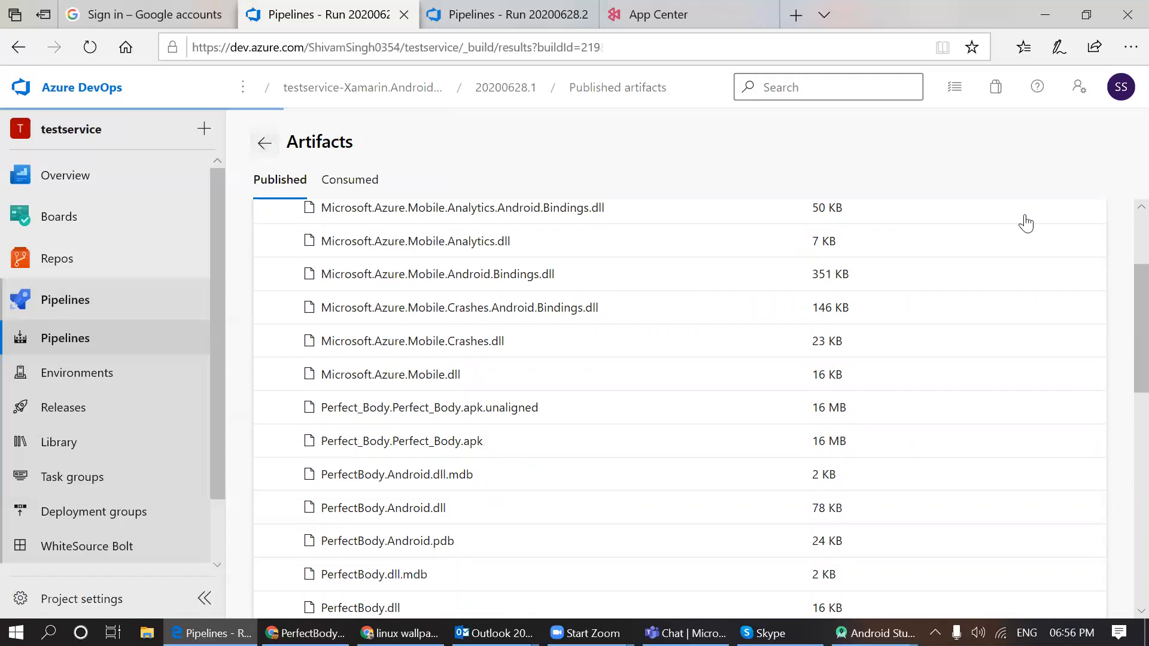
- Create a Xamarin.Android-CD release from this run, with all stages changed to manual triggering
{"action": "left_click", "coordinate": [1104, 151]}
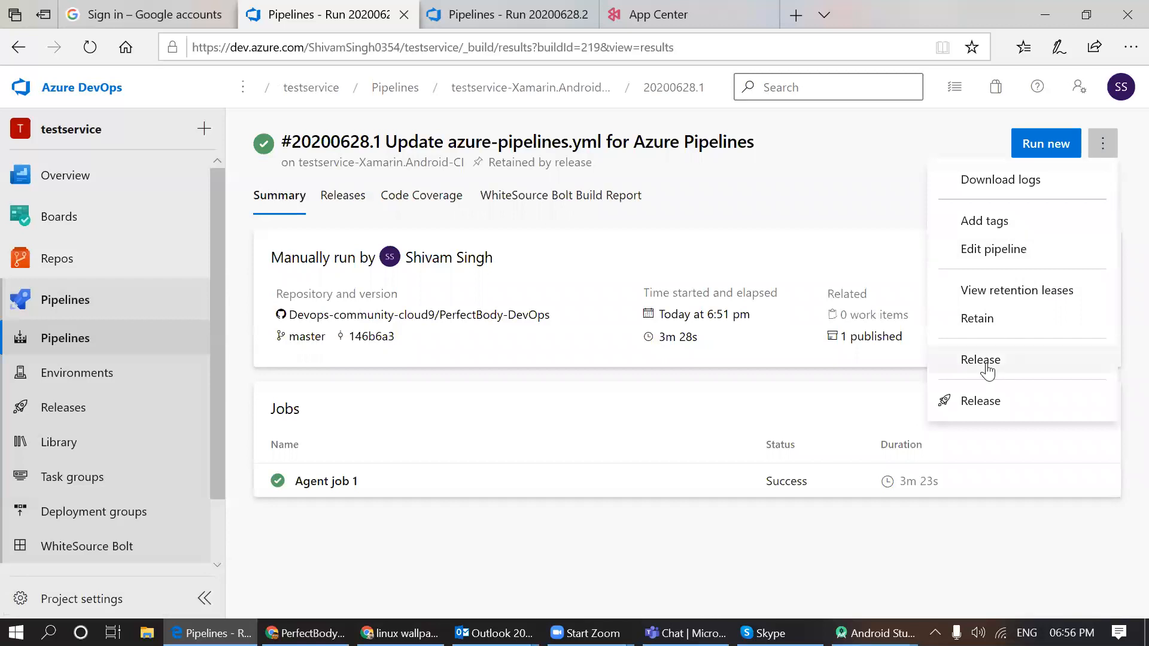
{"action": "left_click", "coordinate": [986, 362]}
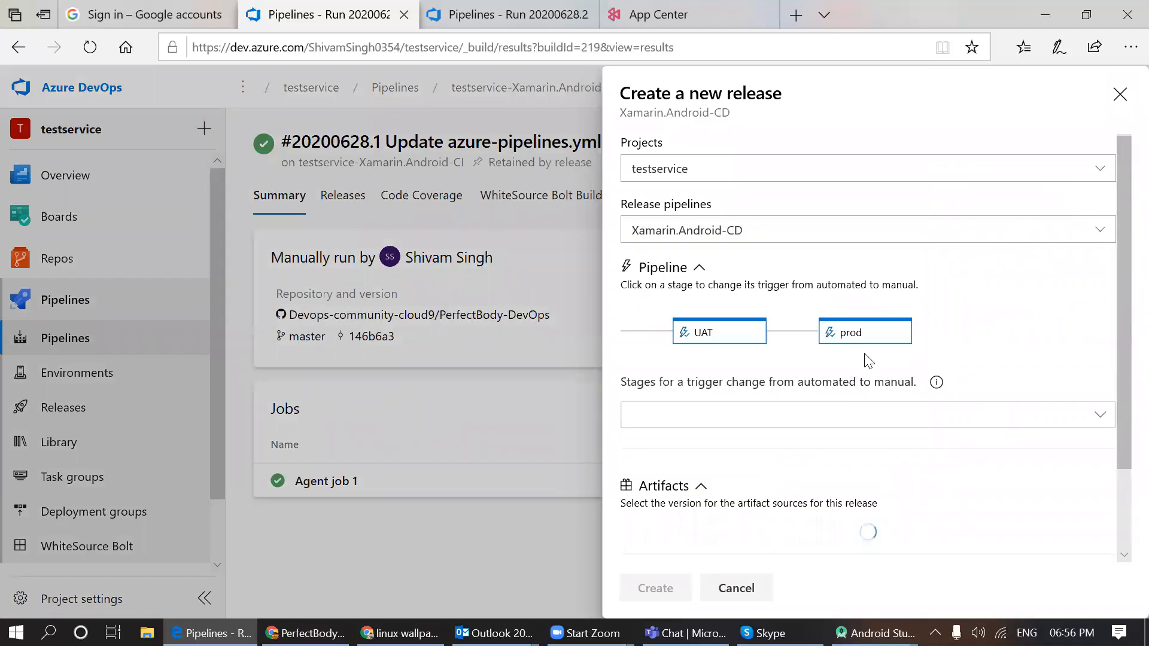
{"action": "left_click", "coordinate": [1092, 423]}
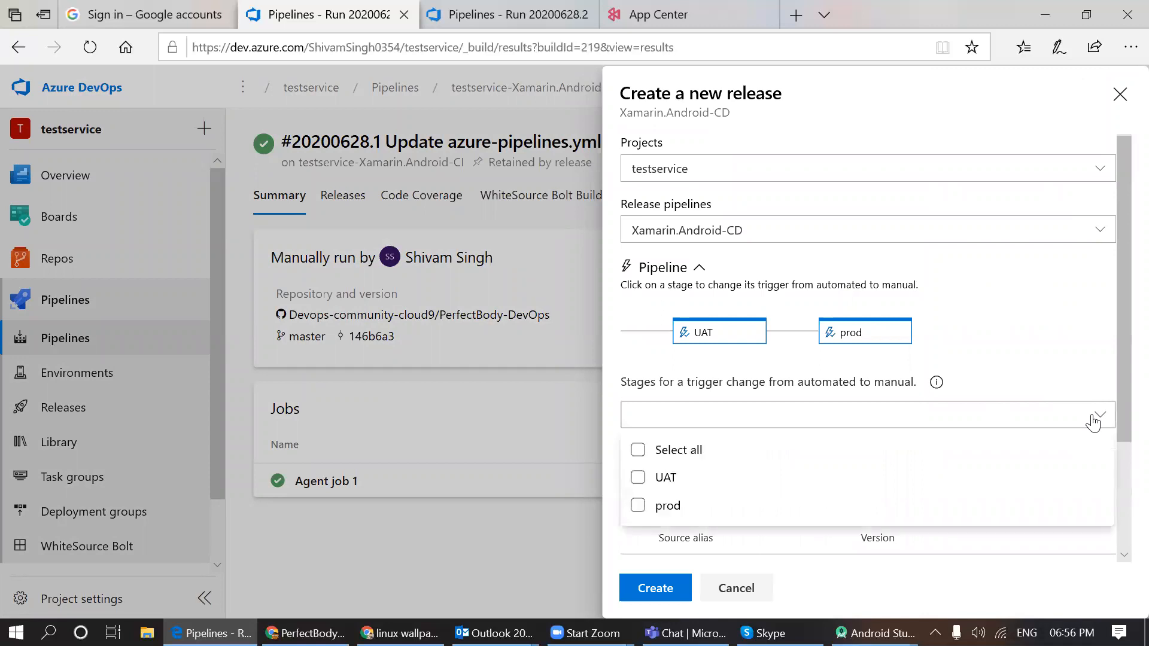
{"action": "left_click", "coordinate": [758, 450]}
{"action": "left_click", "coordinate": [649, 590]}
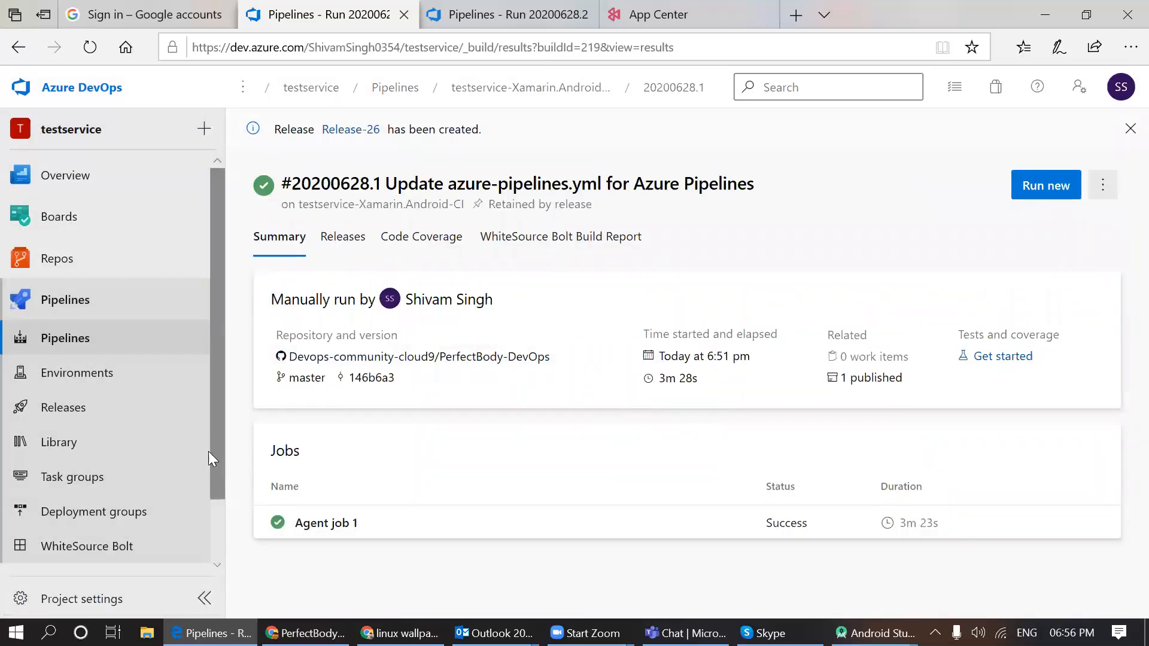
- Open the UAT stage logs of Release-26 in Xamarin.Android-CD, and return to the release's stage overview
{"action": "left_click", "coordinate": [67, 422]}
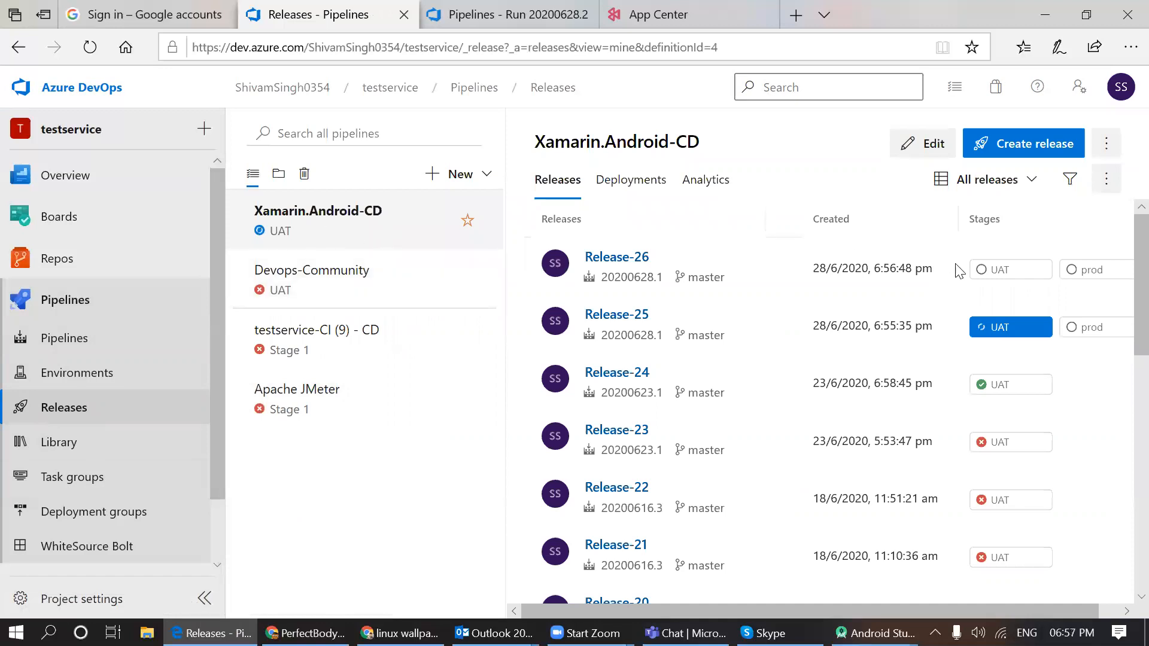
{"action": "left_click", "coordinate": [991, 271]}
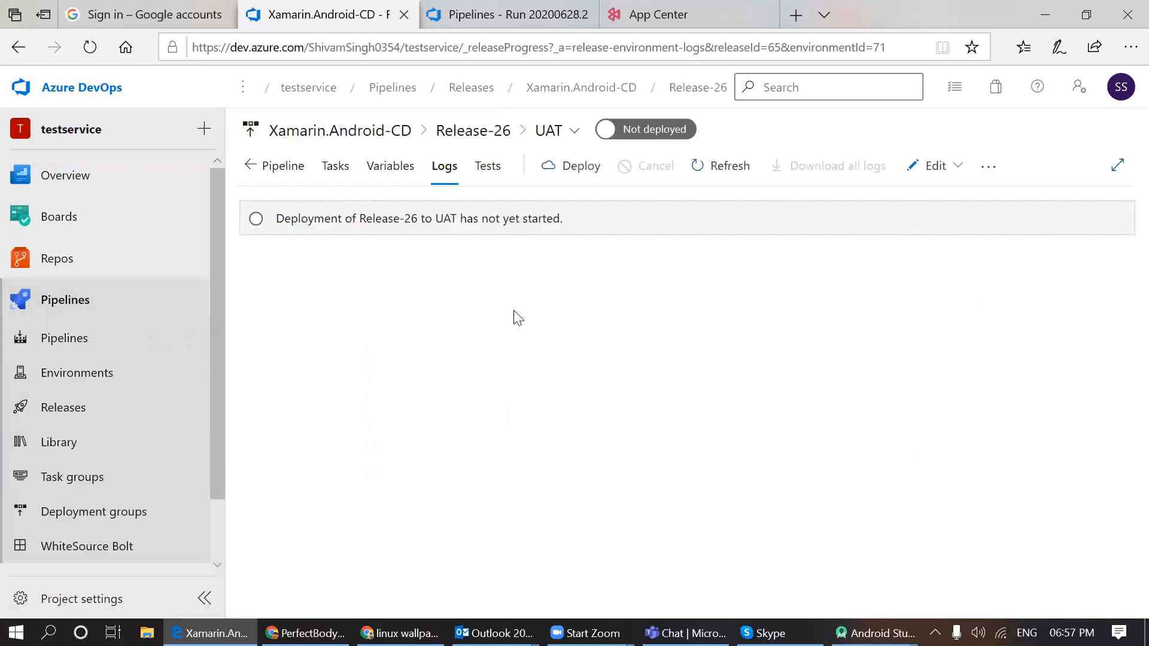
{"action": "left_click", "coordinate": [262, 173]}
- Deploy Release-26 to the UAT stage
{"action": "mouse_move", "coordinate": [601, 329]}
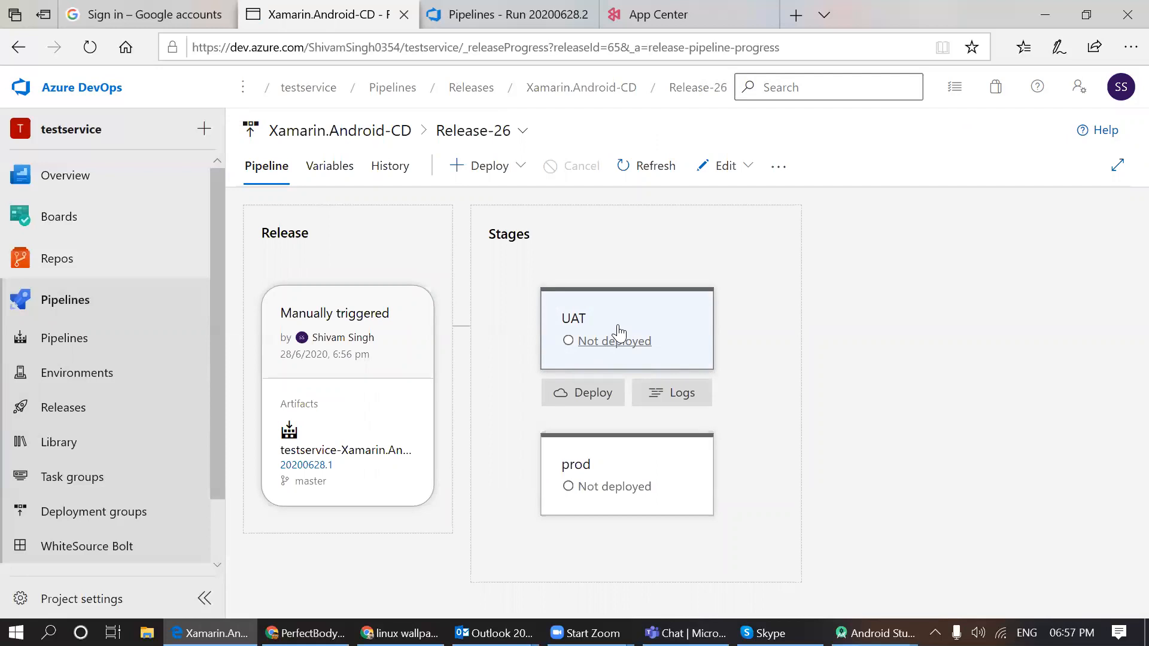
{"action": "left_click", "coordinate": [617, 332]}
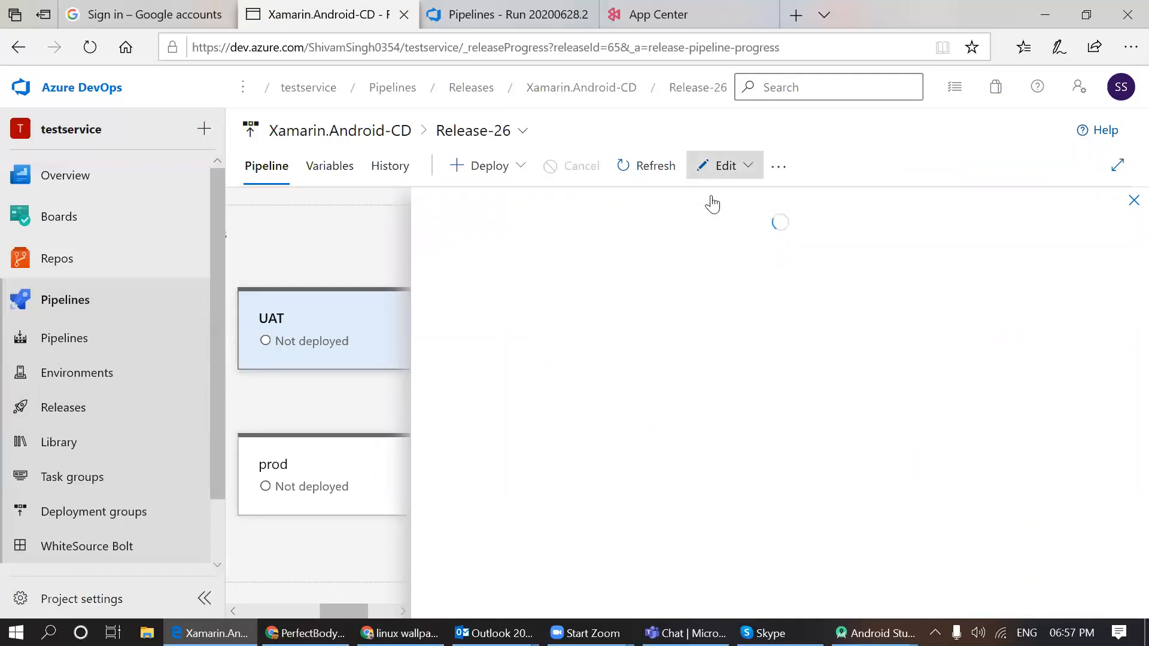
{"action": "left_click", "coordinate": [718, 169]}
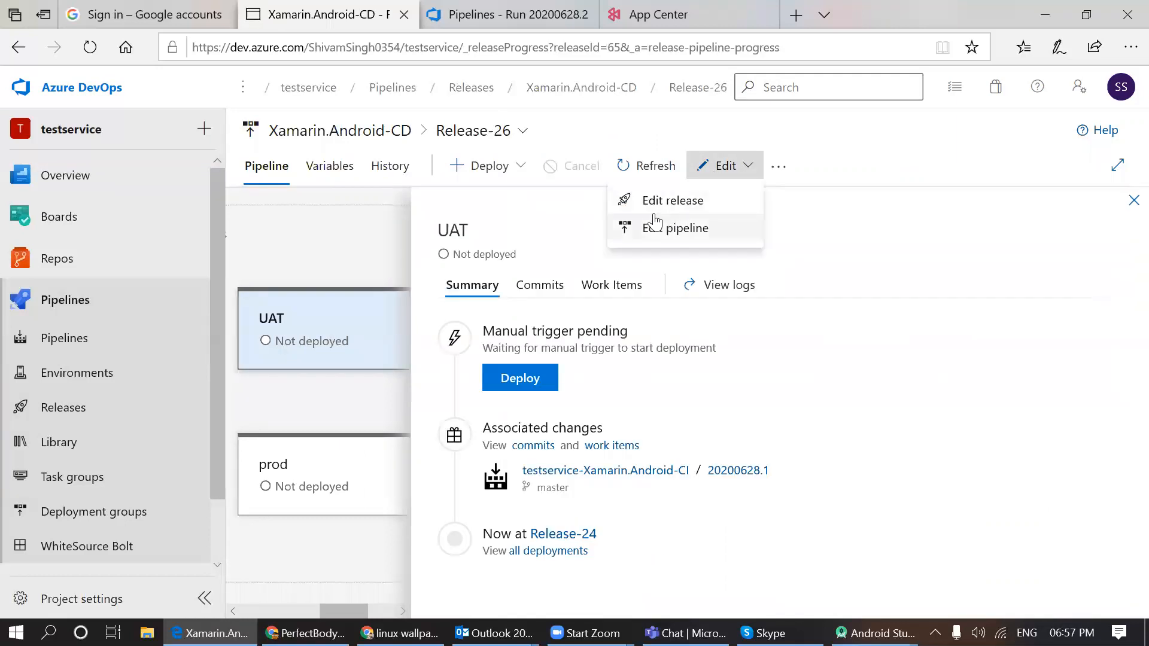
{"action": "left_click", "coordinate": [509, 380]}
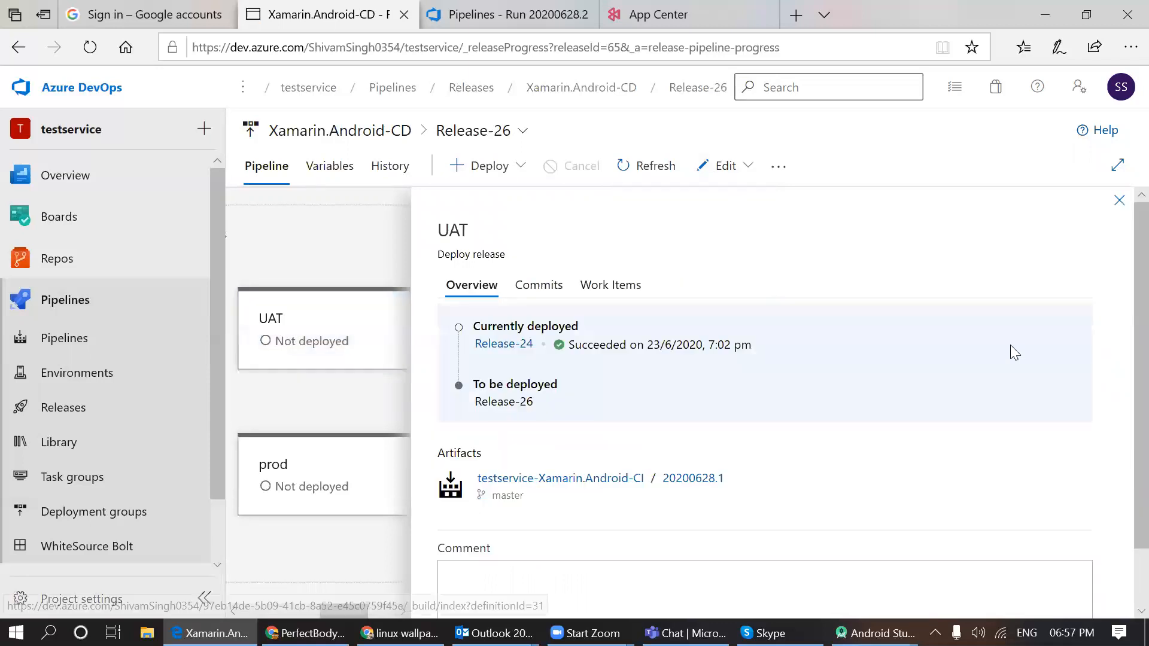
{"action": "scroll", "coordinate": [1124, 399], "scroll_direction": "down", "scroll_amount": 1}
{"action": "left_click", "coordinate": [488, 591]}
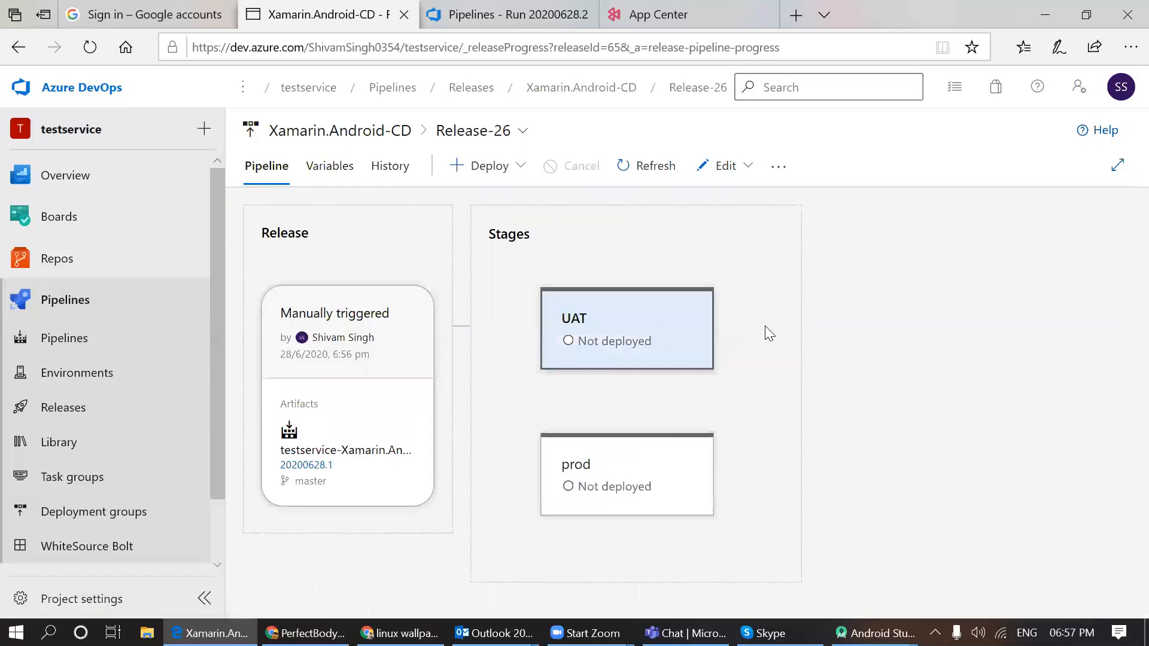
- Check the UAT deployment of Release-26 from the Xamarin.Android-CD release list, the stage overview and the stage logs
{"action": "mouse_move", "coordinate": [627, 321]}
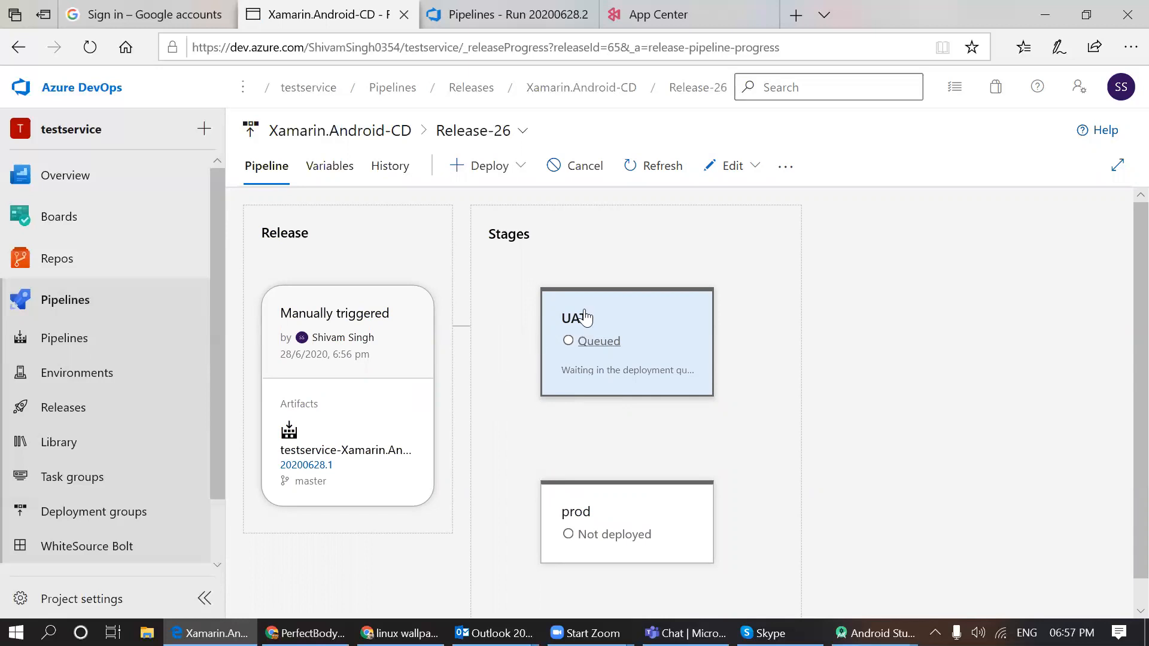
{"action": "mouse_move", "coordinate": [619, 359]}
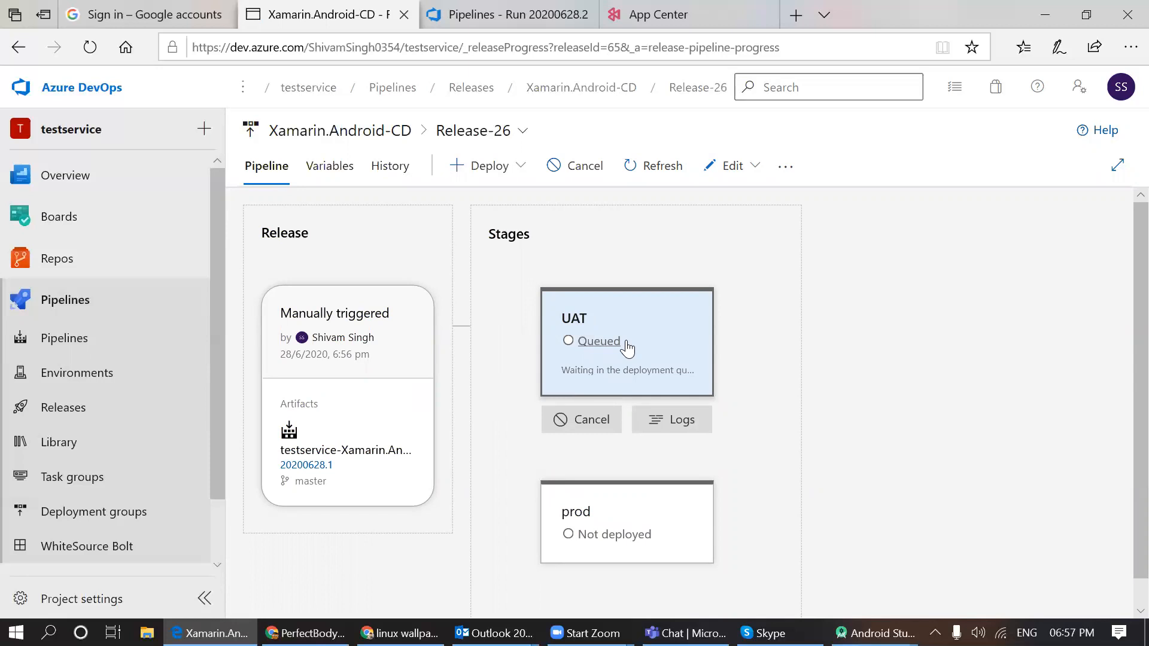
{"action": "left_click", "coordinate": [70, 414]}
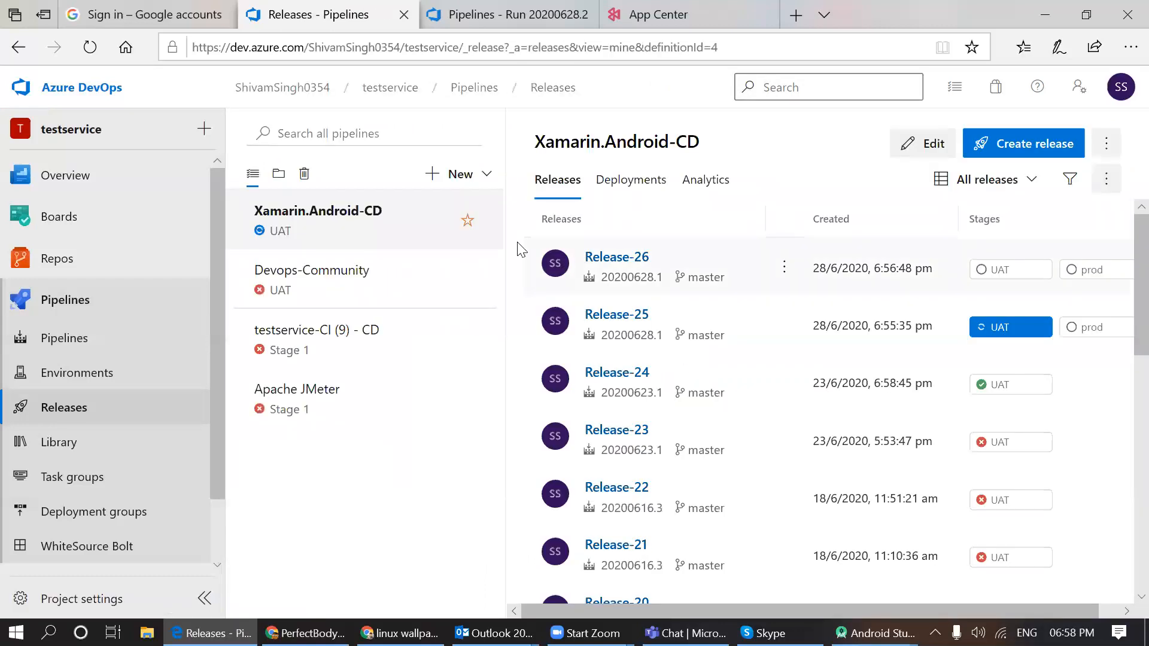
{"action": "left_click", "coordinate": [983, 278]}
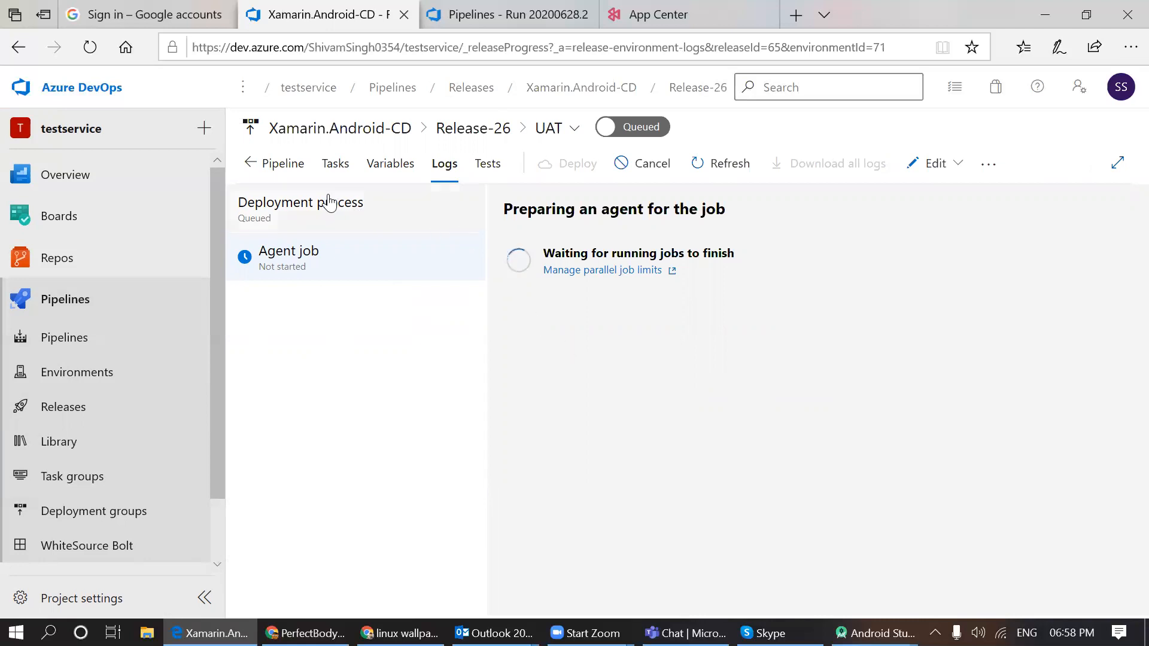
{"action": "left_click", "coordinate": [239, 171]}
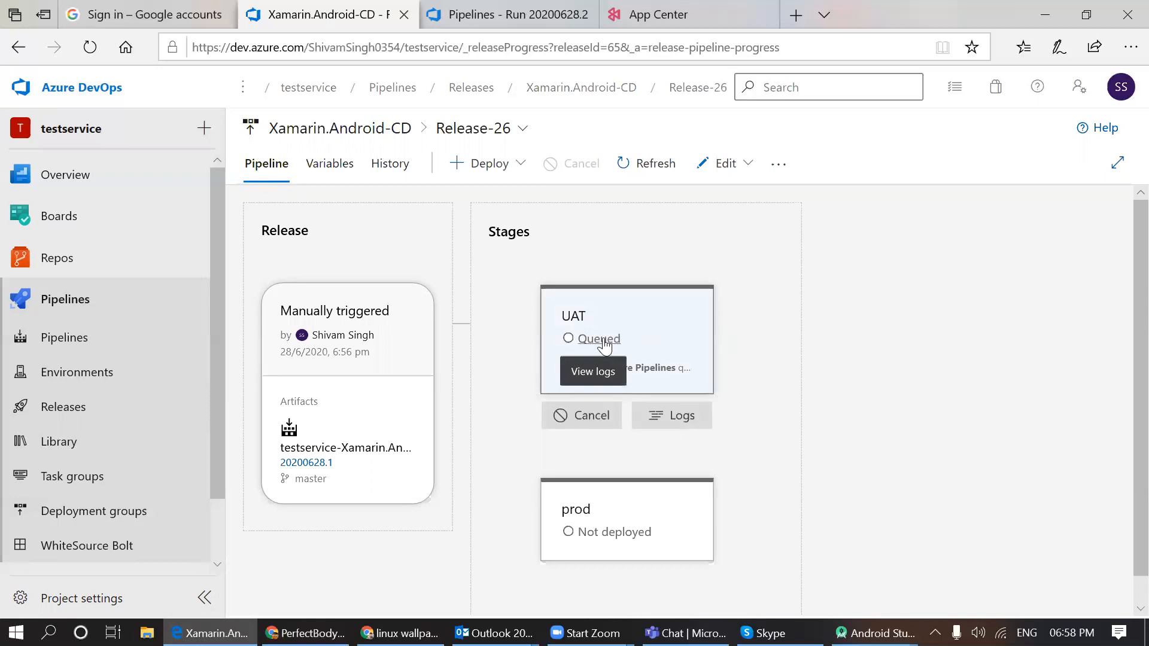
{"action": "left_click", "coordinate": [602, 340]}
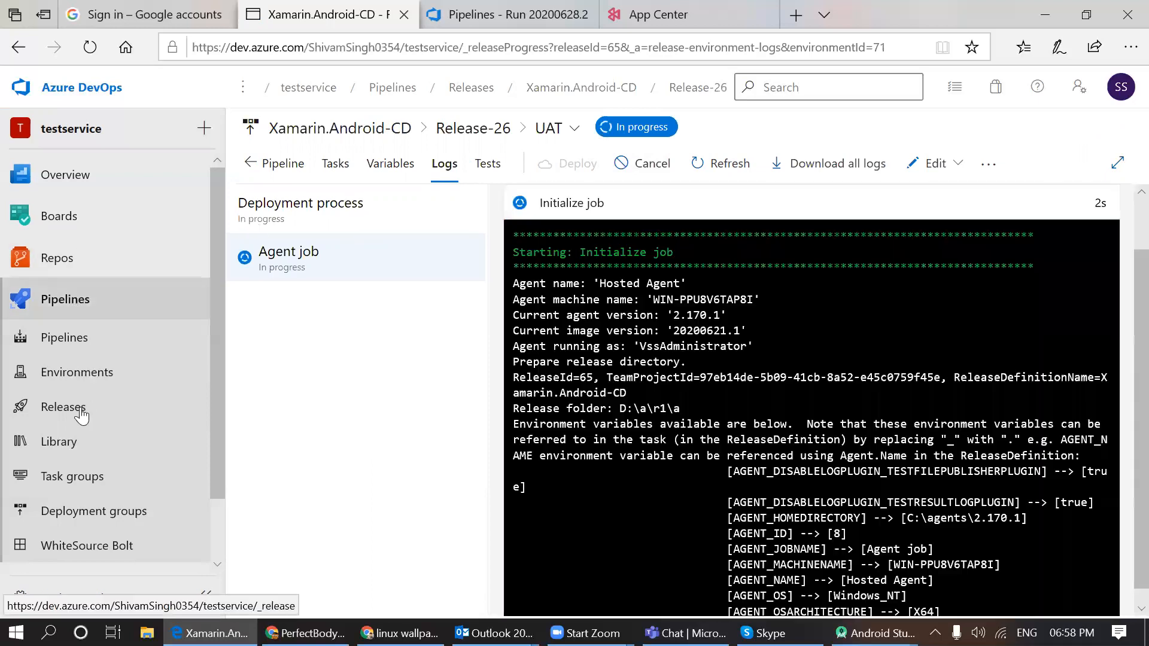
- Review the stage statuses in the release list, recheck Release-26's UAT logs, and return to its stage overview
{"action": "left_click", "coordinate": [82, 415]}
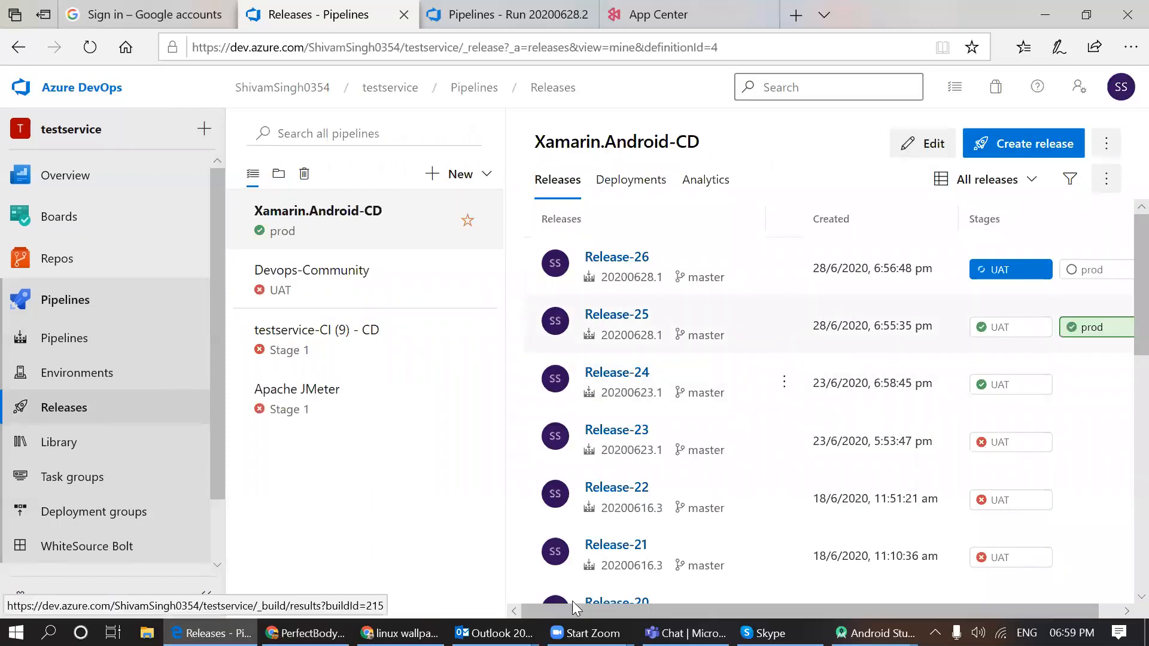
{"action": "left_click_drag", "start_coordinate": [594, 610], "coordinate": [615, 610]}
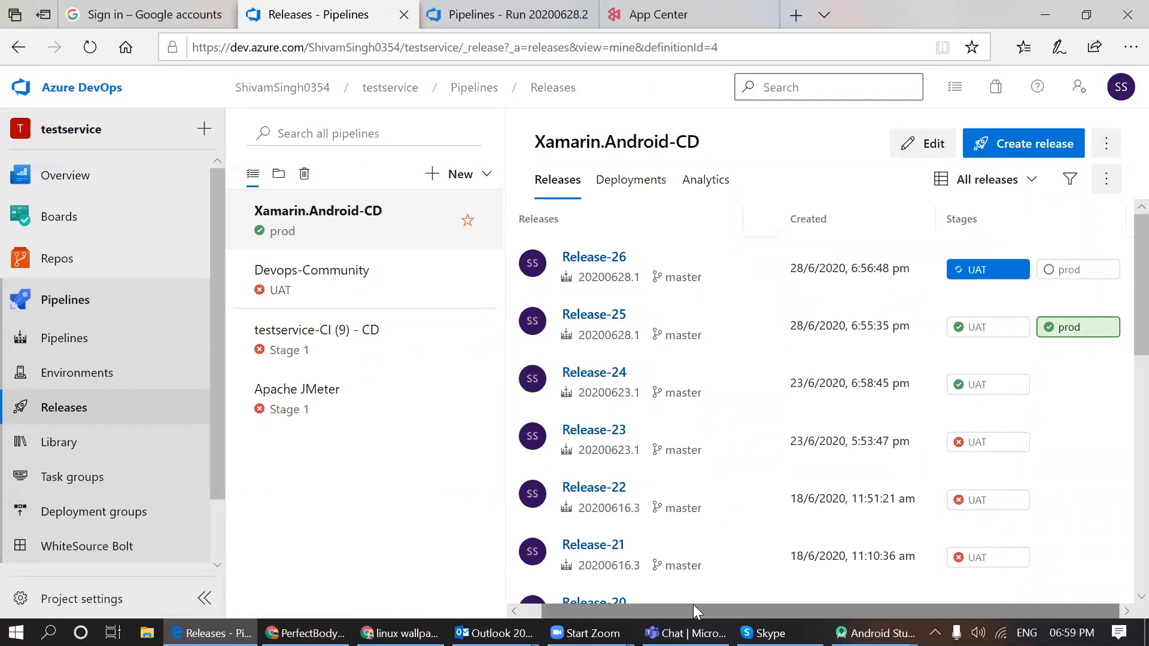
{"action": "left_click", "coordinate": [976, 277]}
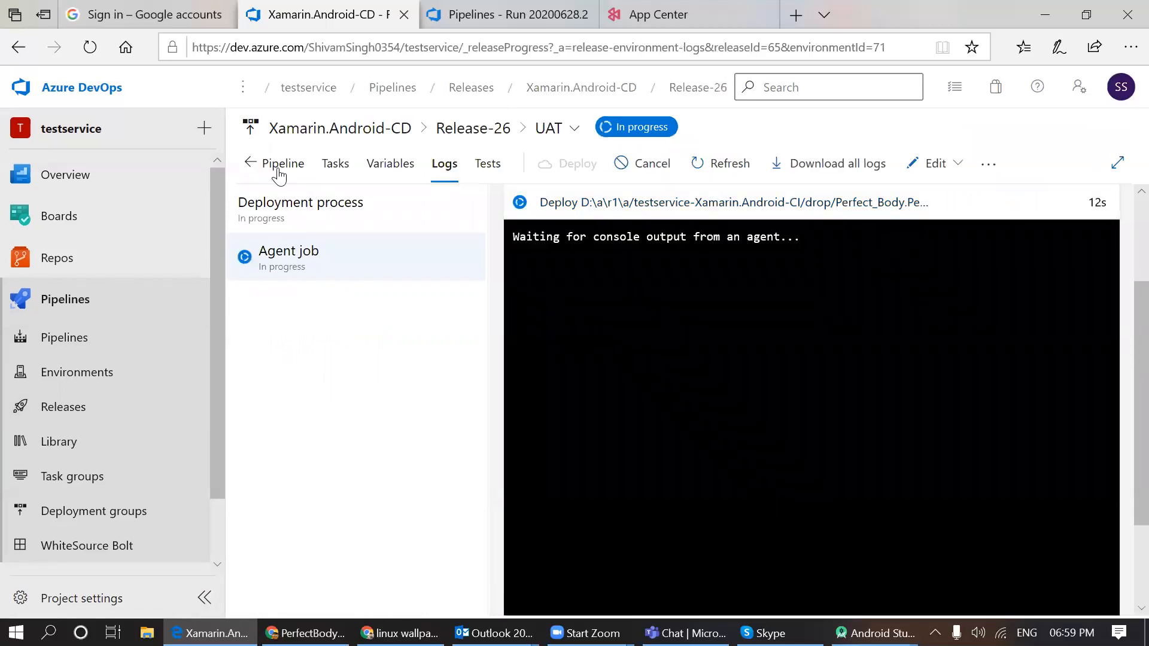
{"action": "left_click", "coordinate": [278, 171]}
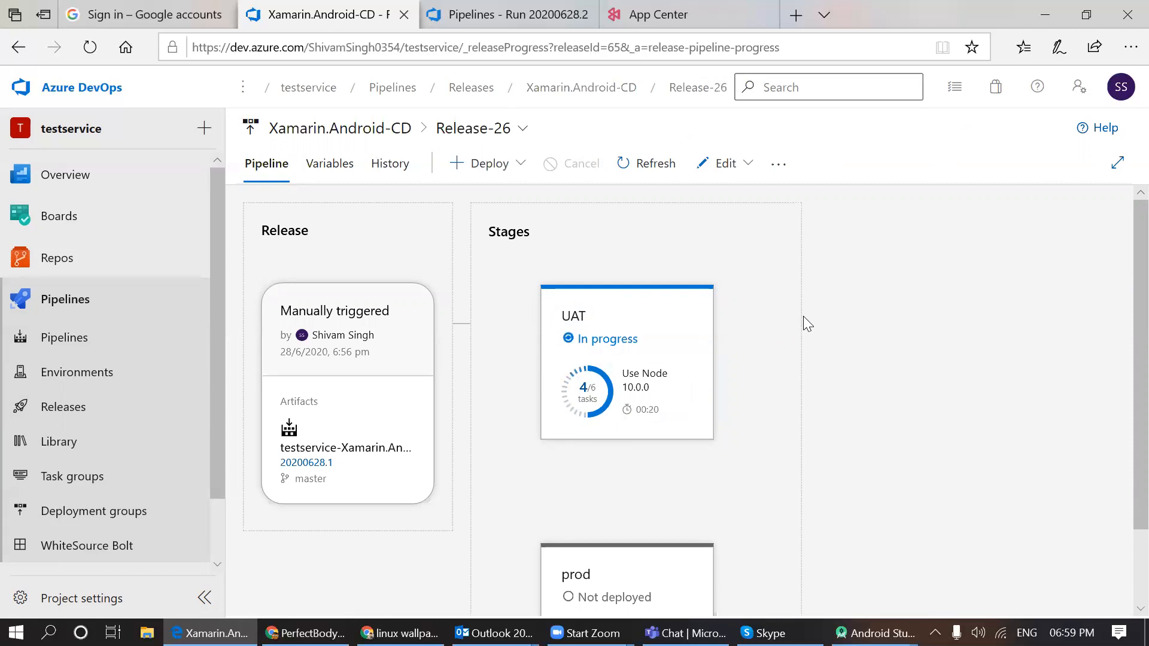
- Open the Xamarin.Android-CD pipeline definition and review the UAT stage's App Center distribute, Use Node 10.0.0 and npm install task settings
{"action": "left_click", "coordinate": [727, 163]}
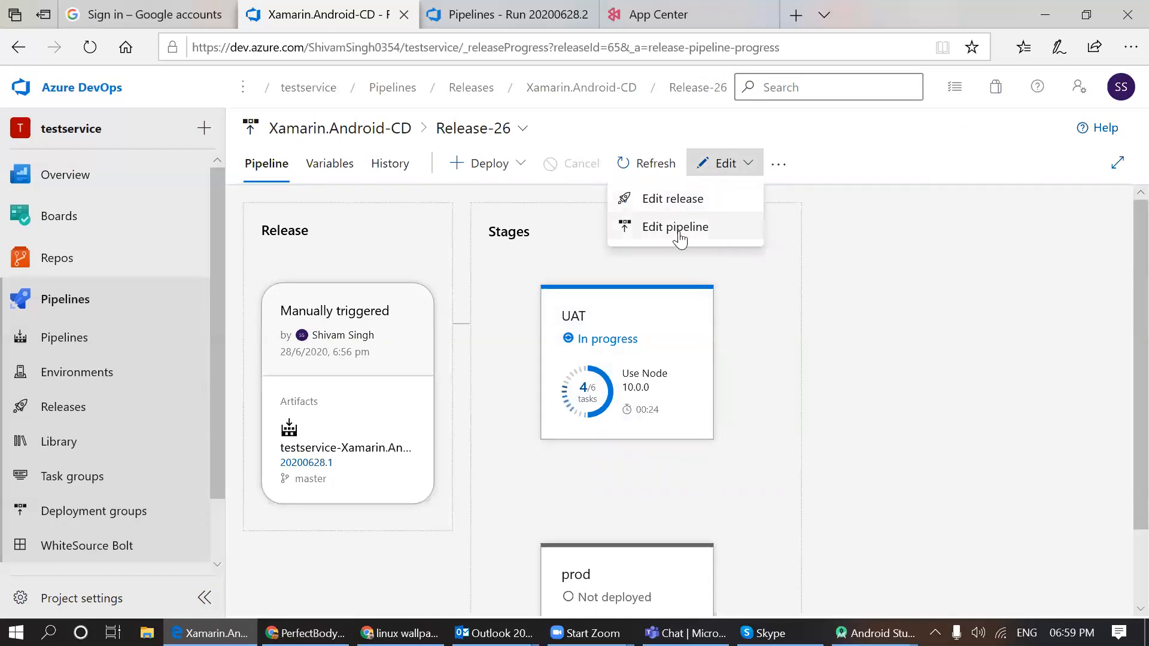
{"action": "left_click", "coordinate": [679, 233]}
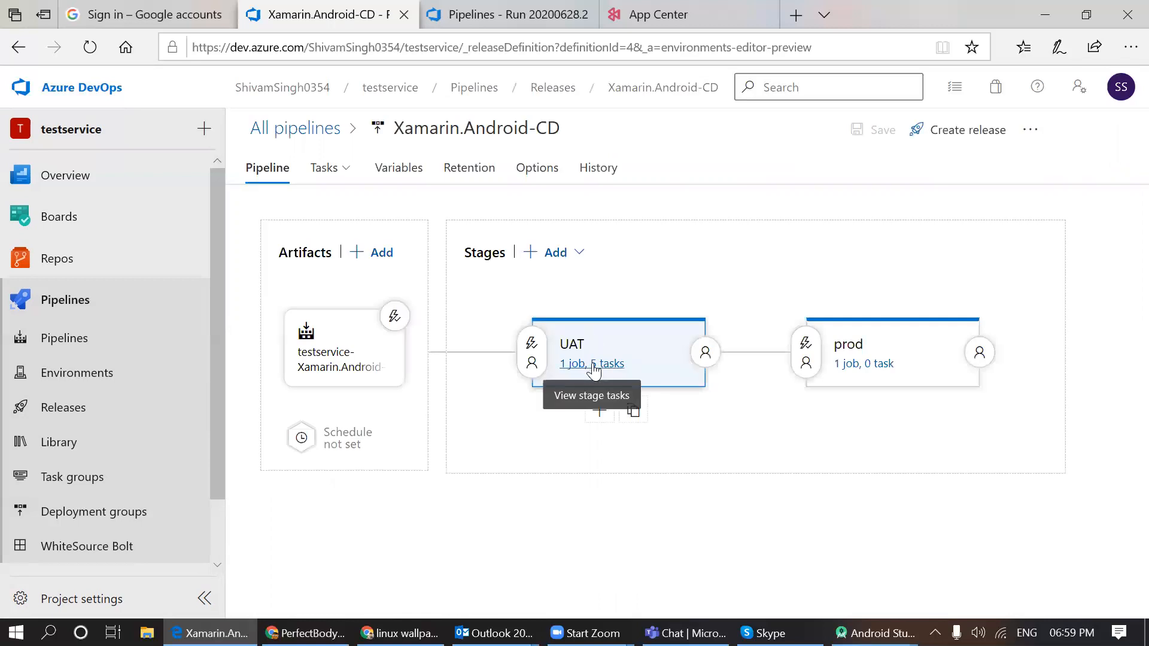
{"action": "left_click", "coordinate": [593, 366]}
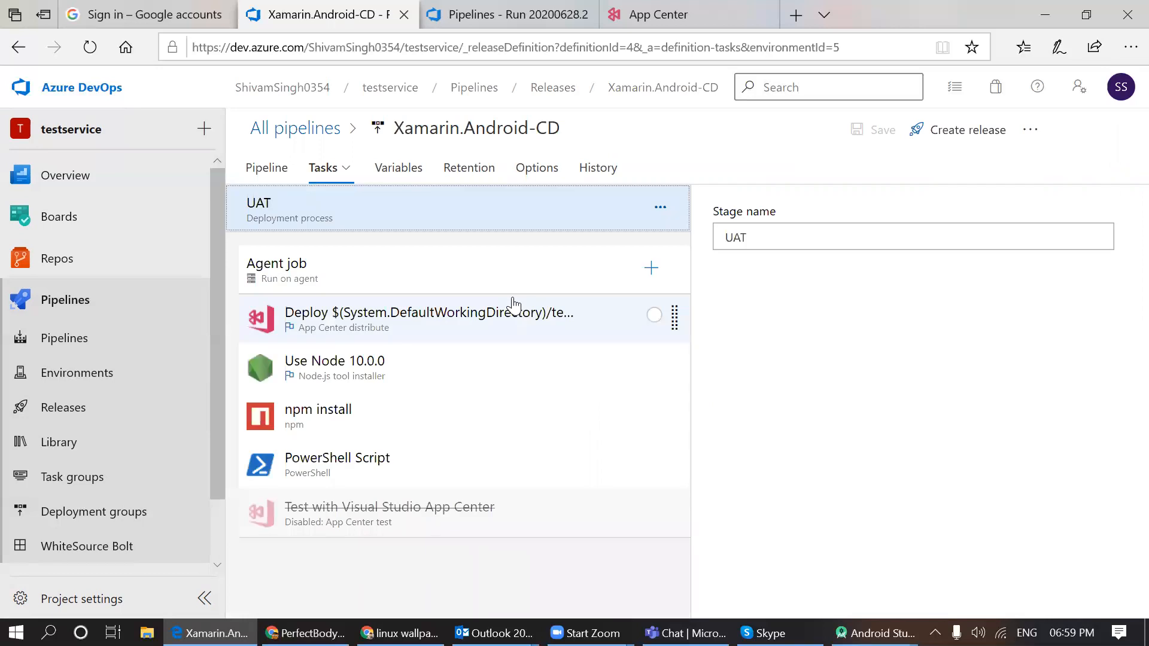
{"action": "left_click", "coordinate": [366, 334]}
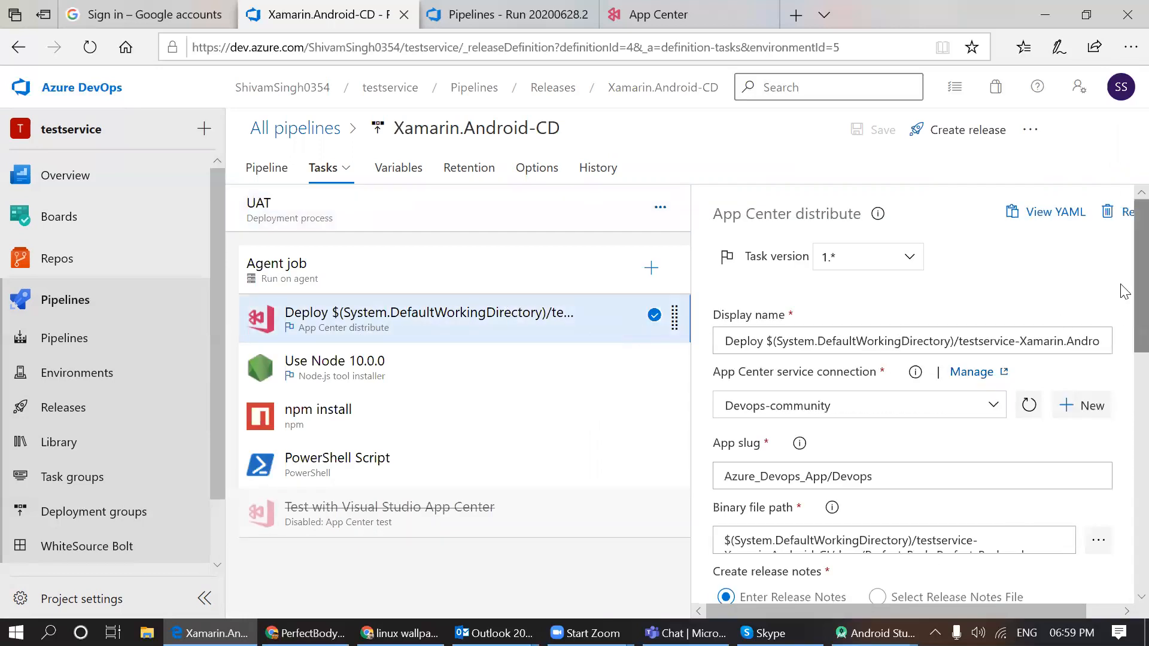
{"action": "scroll", "coordinate": [1123, 291], "scroll_direction": "down", "scroll_amount": 2}
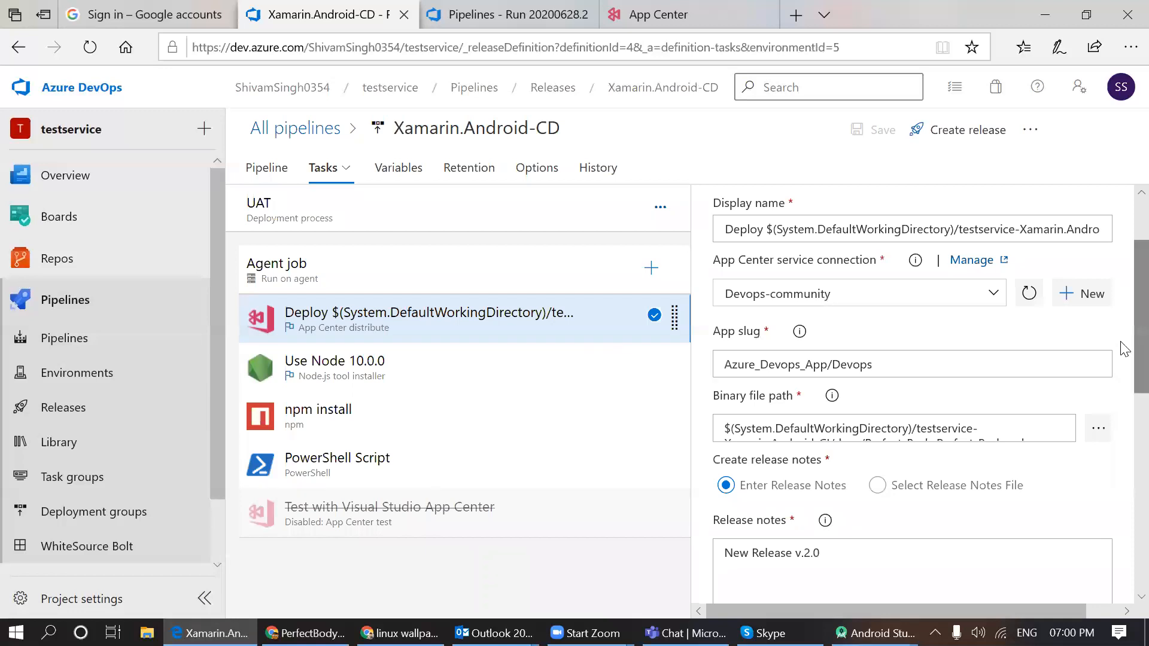
{"action": "scroll", "coordinate": [1119, 371], "scroll_direction": "down", "scroll_amount": 5}
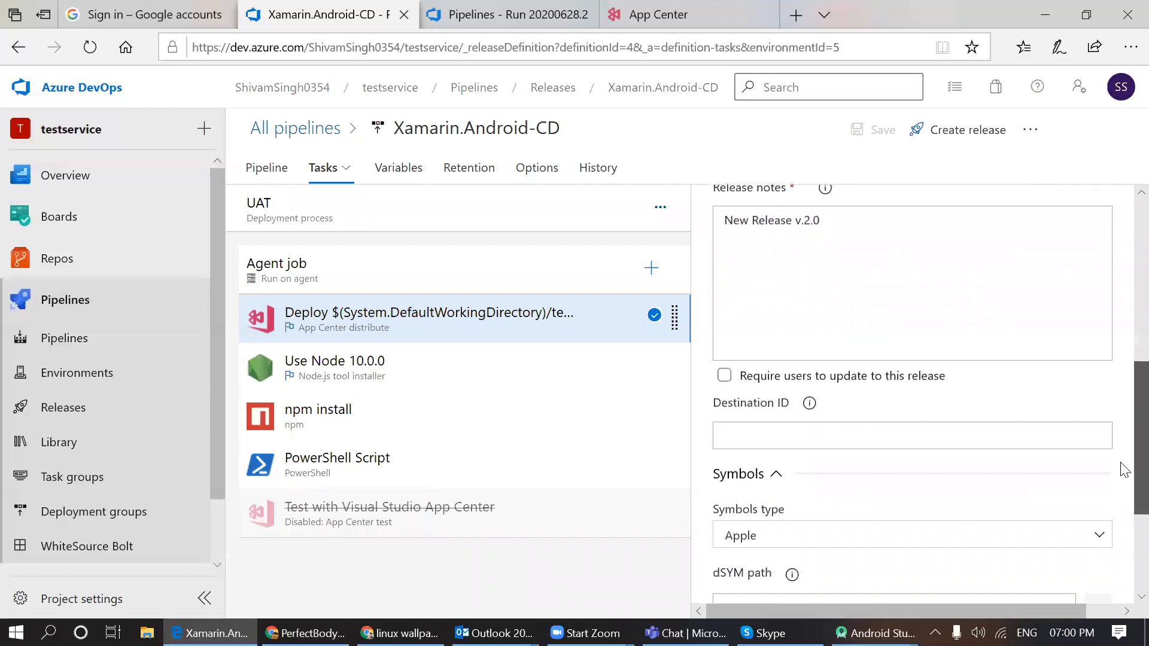
{"action": "scroll", "coordinate": [1121, 457], "scroll_direction": "up", "scroll_amount": 1}
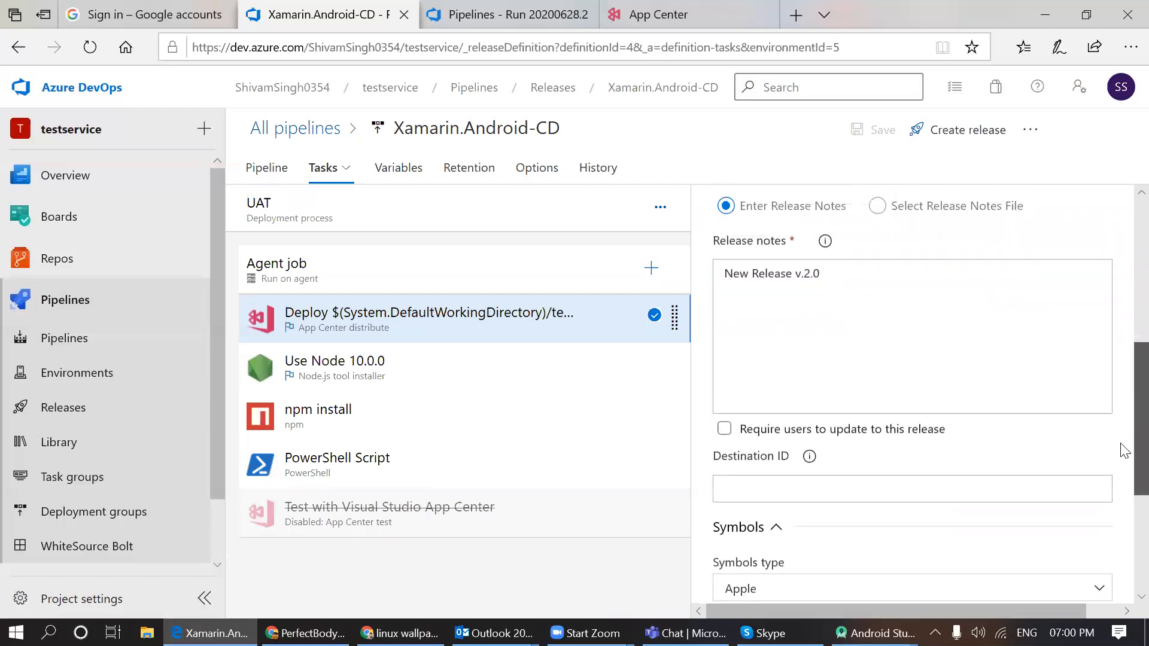
{"action": "left_click", "coordinate": [410, 384]}
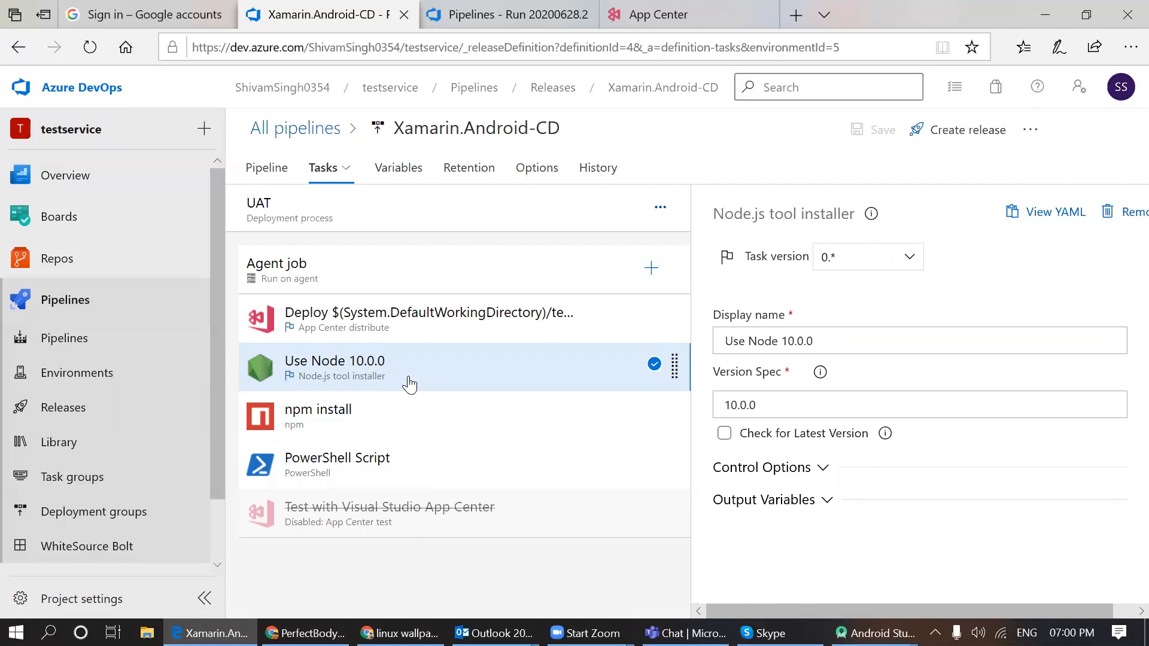
{"action": "left_click", "coordinate": [432, 418]}
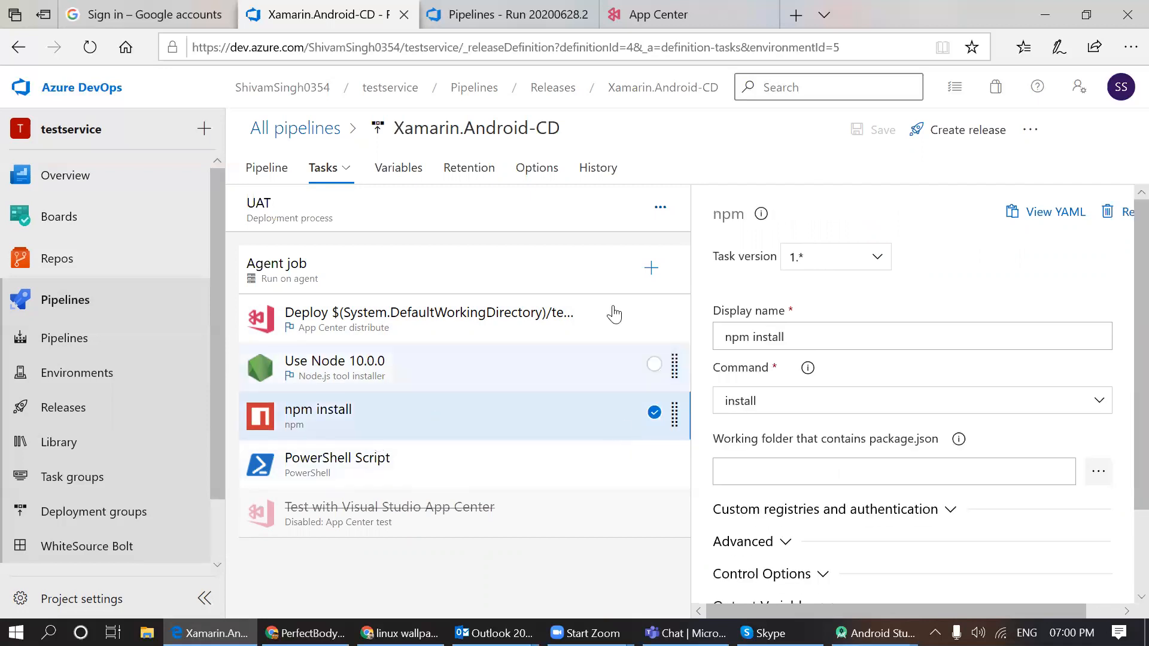
- Reopen Release-26's UAT logs from the release list and examine the agent job's task results and PowerShell Script output
{"action": "left_click", "coordinate": [82, 413]}
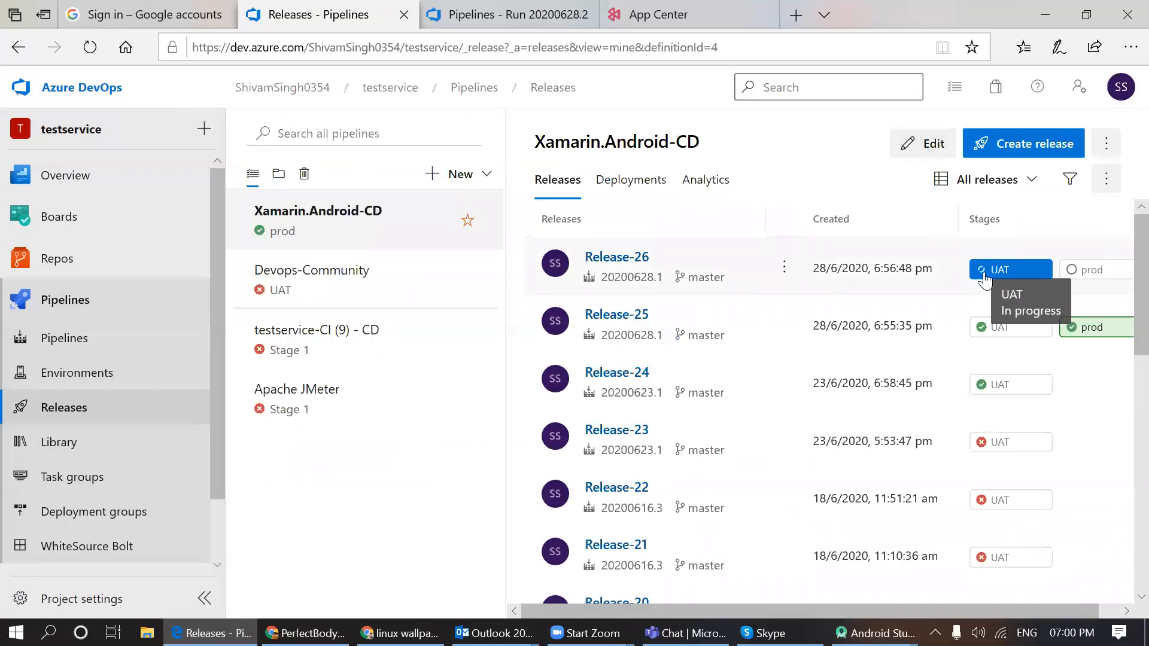
{"action": "left_click", "coordinate": [984, 279]}
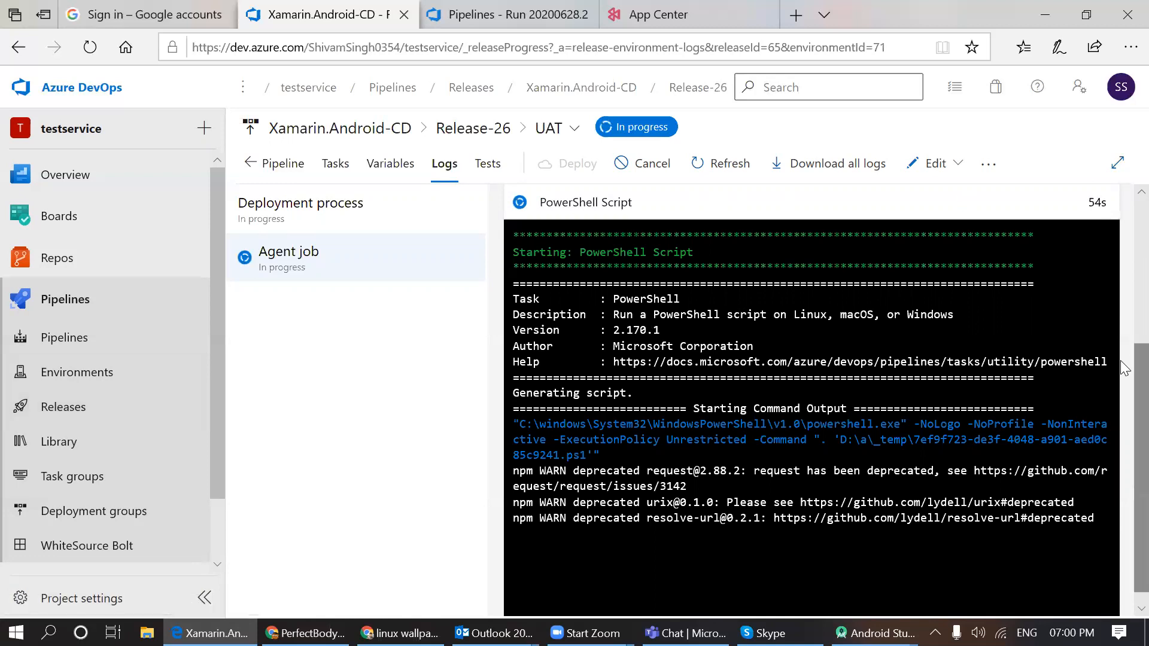
{"action": "scroll", "coordinate": [1120, 390], "scroll_direction": "down", "scroll_amount": 1}
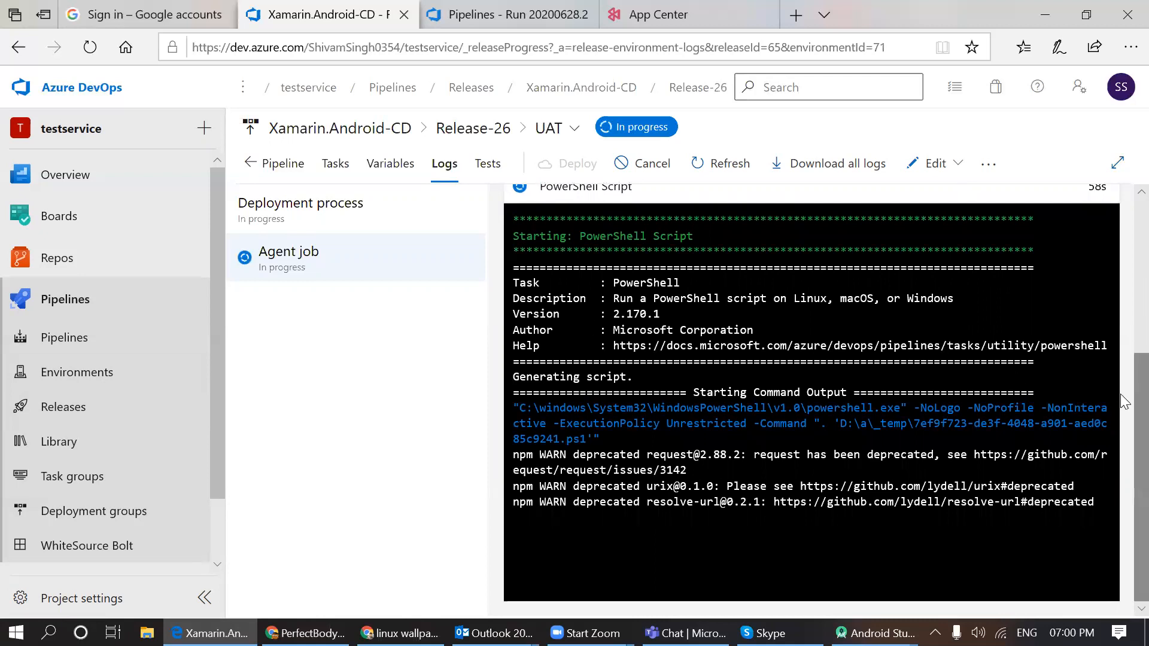
{"action": "scroll", "coordinate": [1122, 340], "scroll_direction": "up", "scroll_amount": 3}
{"action": "scroll", "coordinate": [1120, 282], "scroll_direction": "up", "scroll_amount": 1}
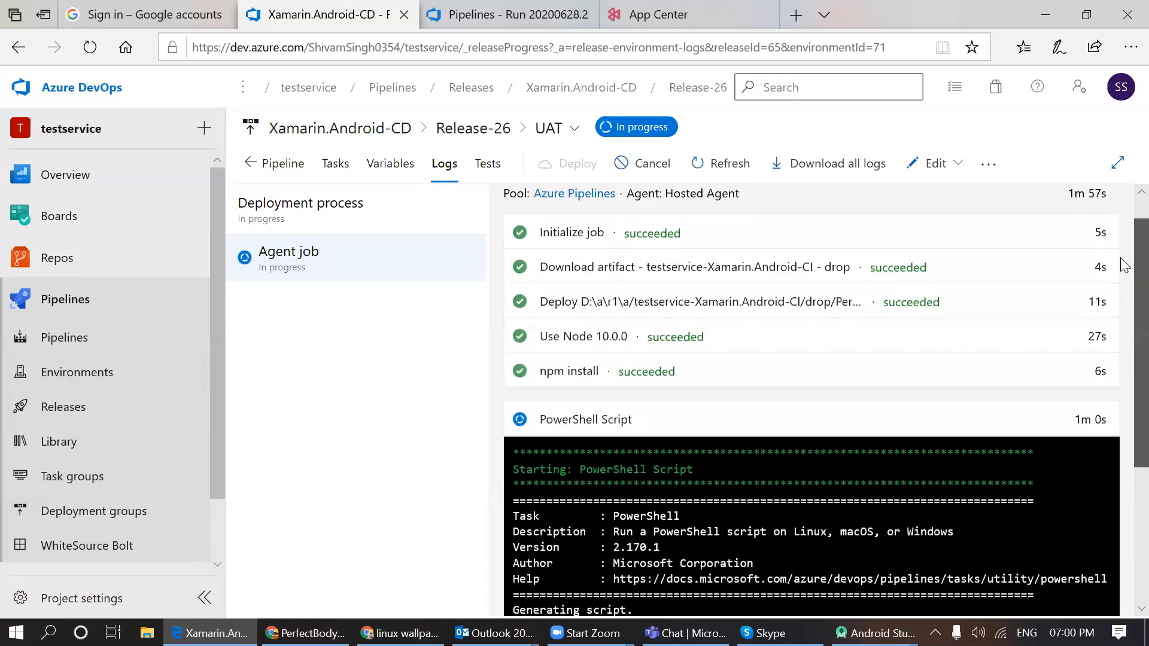
{"action": "scroll", "coordinate": [1120, 292], "scroll_direction": "down", "scroll_amount": 1}
{"action": "scroll", "coordinate": [1120, 250], "scroll_direction": "up", "scroll_amount": 2}
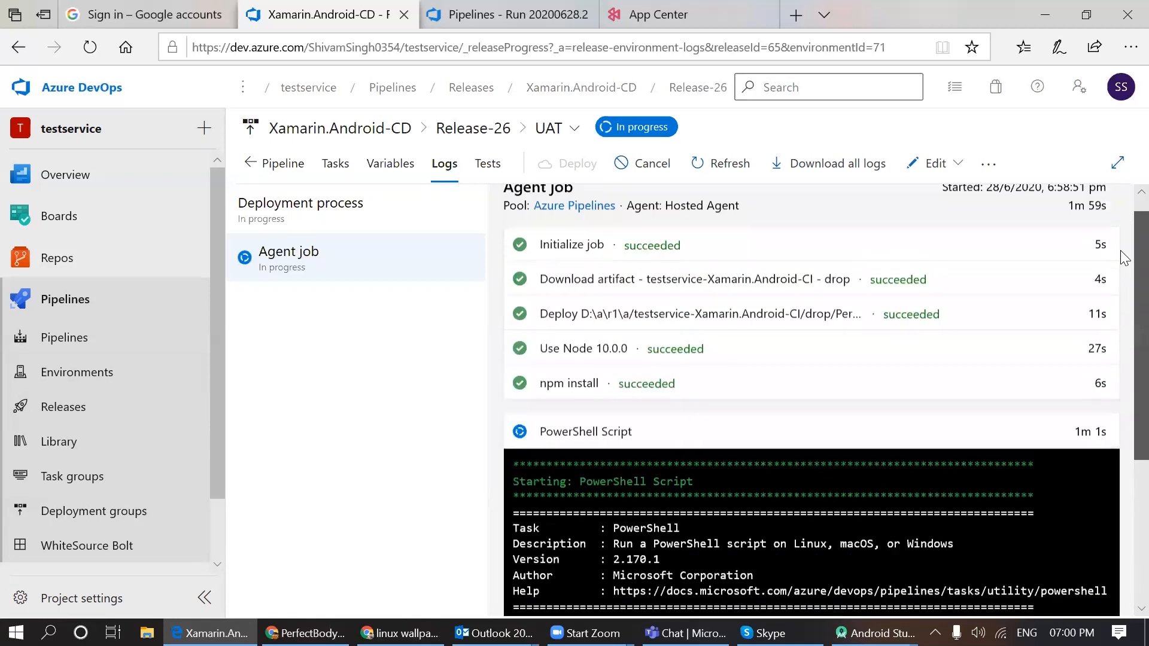
{"action": "scroll", "coordinate": [1120, 275], "scroll_direction": "down", "scroll_amount": 5}
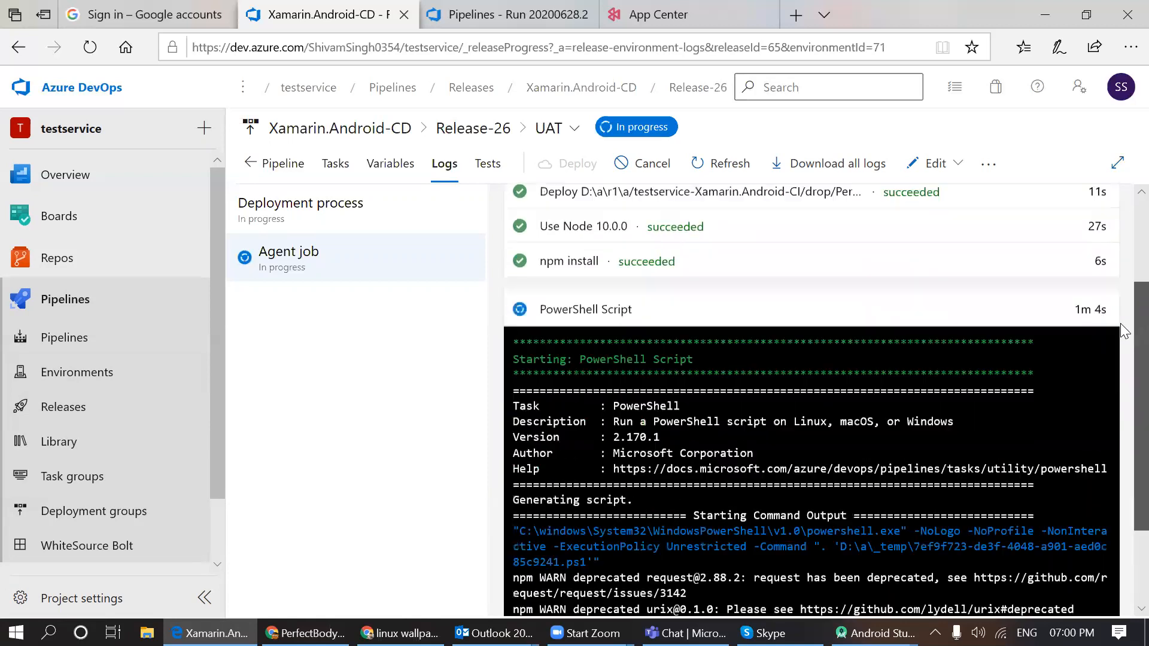
{"action": "scroll", "coordinate": [1123, 257], "scroll_direction": "up", "scroll_amount": 5}
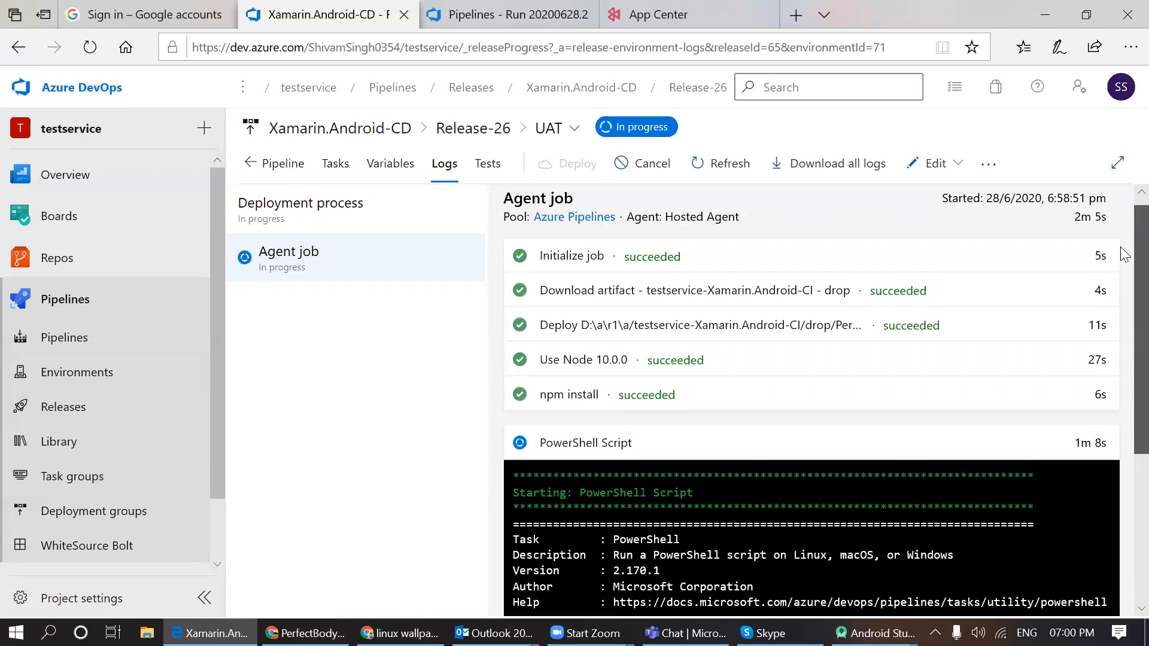
{"action": "scroll", "coordinate": [1119, 305], "scroll_direction": "down", "scroll_amount": 2}
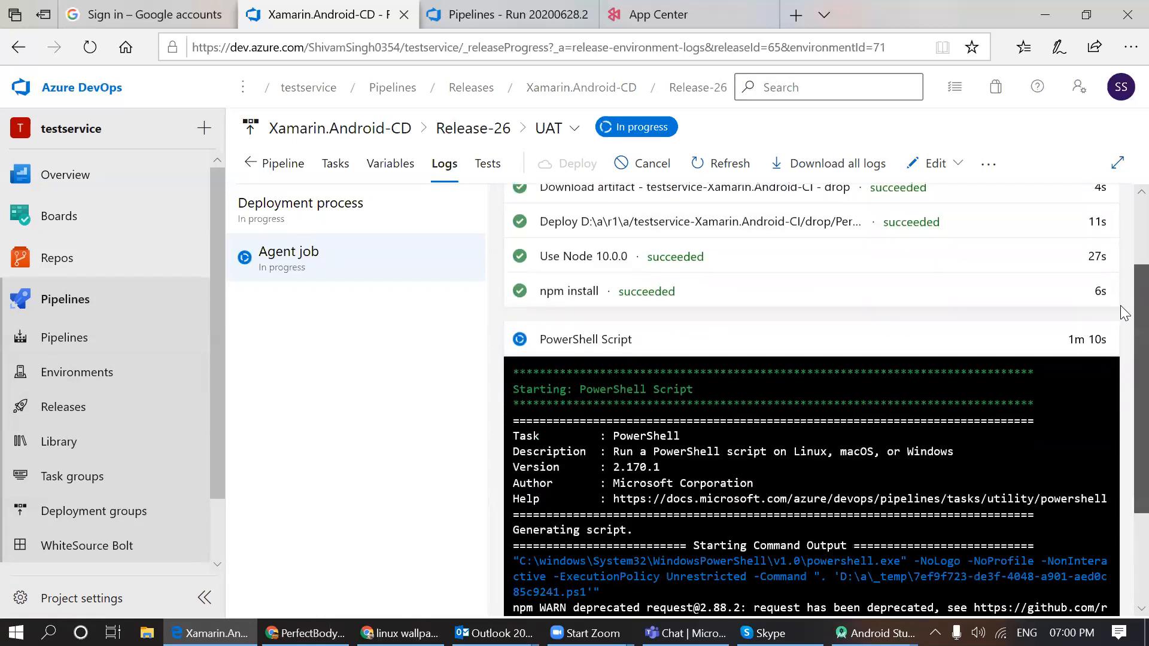
{"action": "scroll", "coordinate": [1120, 366], "scroll_direction": "down", "scroll_amount": 2}
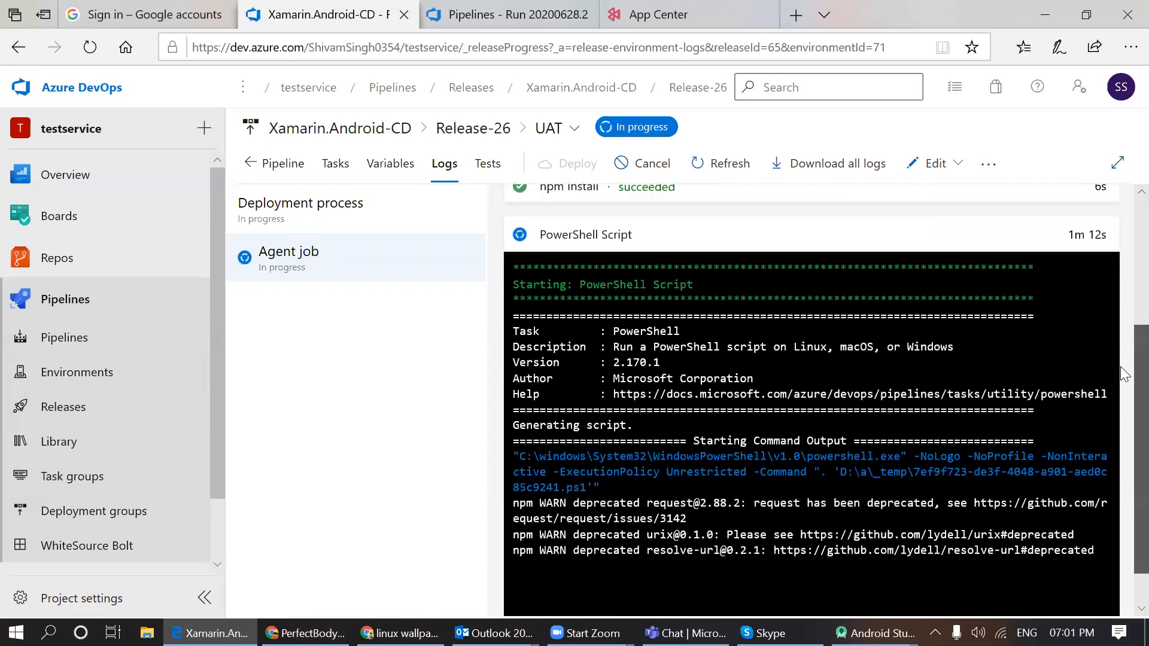
{"action": "scroll", "coordinate": [1120, 407], "scroll_direction": "down", "scroll_amount": 1}
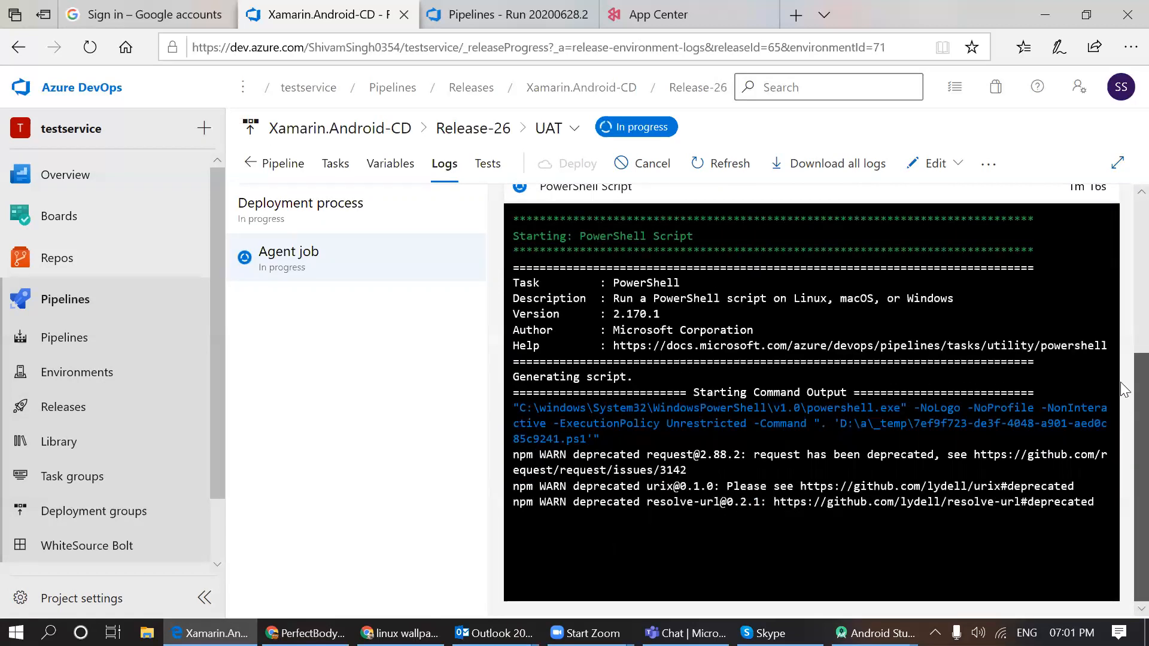
{"action": "scroll", "coordinate": [1119, 381], "scroll_direction": "up", "scroll_amount": 3}
{"action": "scroll", "coordinate": [1120, 286], "scroll_direction": "up", "scroll_amount": 2}
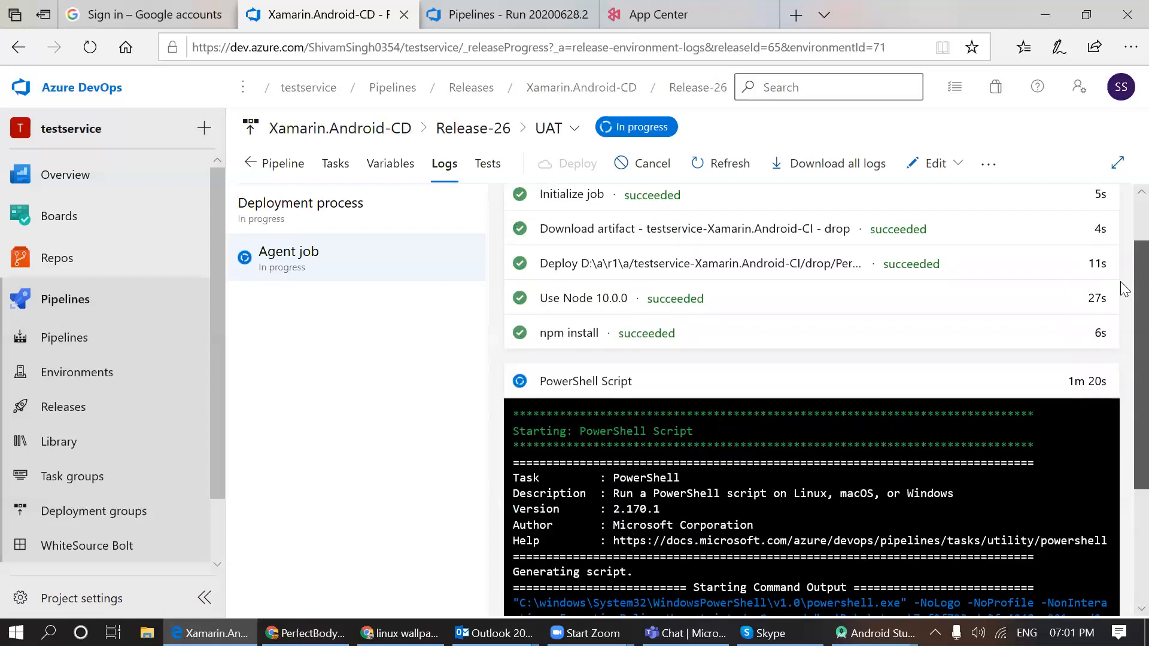
- Monitor the agent job's task list and PowerShell Script output in Release-26's UAT logs
{"action": "scroll", "coordinate": [1122, 288], "scroll_direction": "up", "scroll_amount": 2}
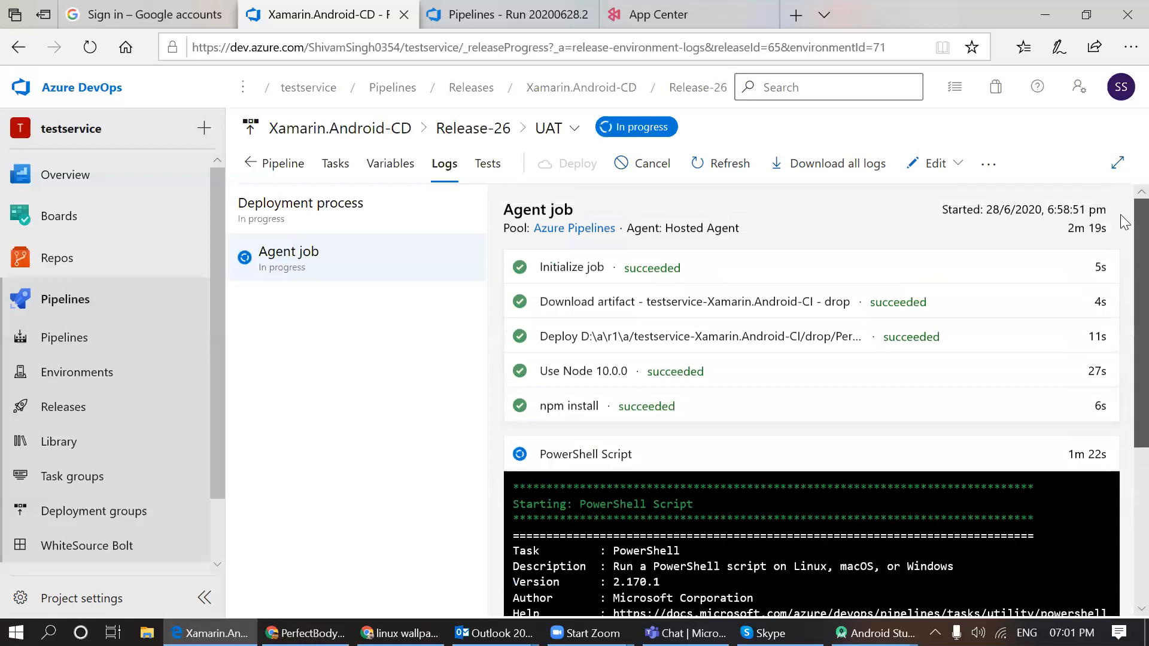
{"action": "scroll", "coordinate": [1120, 245], "scroll_direction": "down", "scroll_amount": 1}
{"action": "scroll", "coordinate": [1120, 358], "scroll_direction": "down", "scroll_amount": 3}
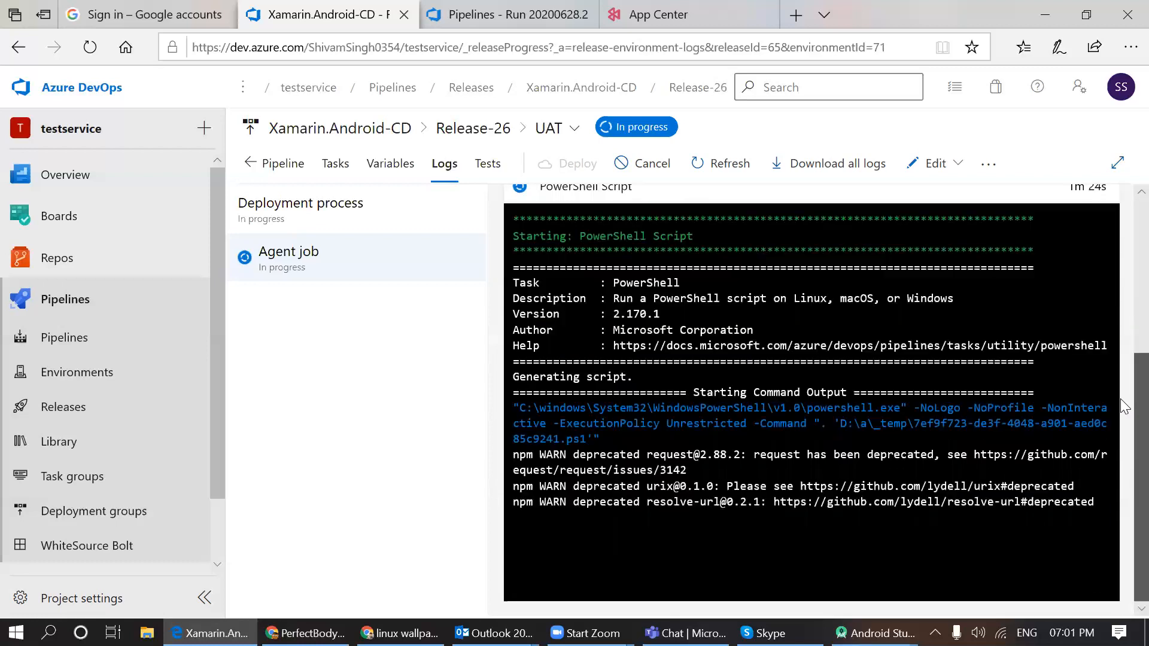
{"action": "scroll", "coordinate": [1119, 400], "scroll_direction": "up", "scroll_amount": 4}
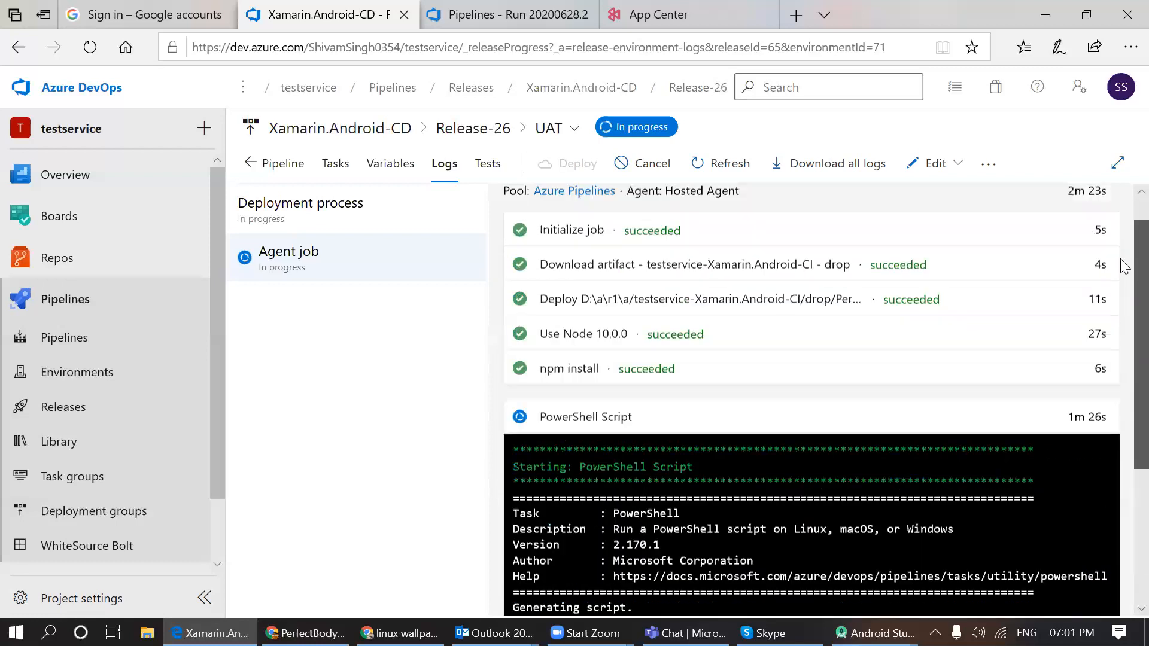
{"action": "left_click_drag", "start_coordinate": [1120, 247], "coordinate": [1120, 429]}
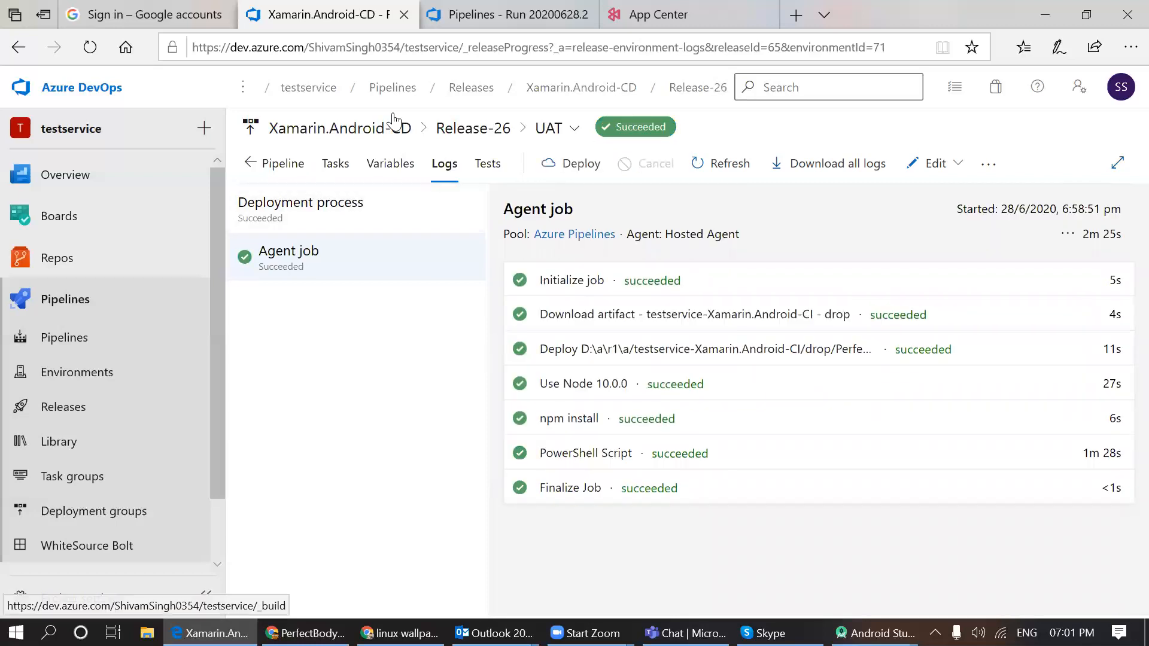
- Switch to App Center and open release 26 of the Devops Android app from its release history
{"action": "key", "text": "ctrl+4"}
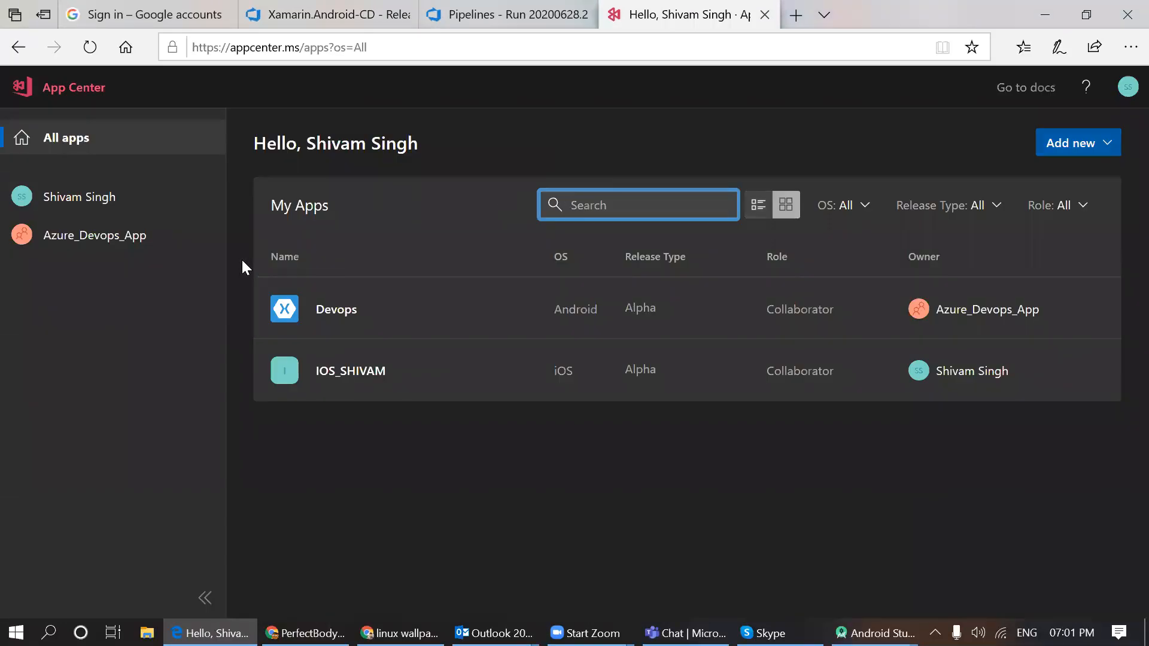
{"action": "left_click", "coordinate": [332, 319]}
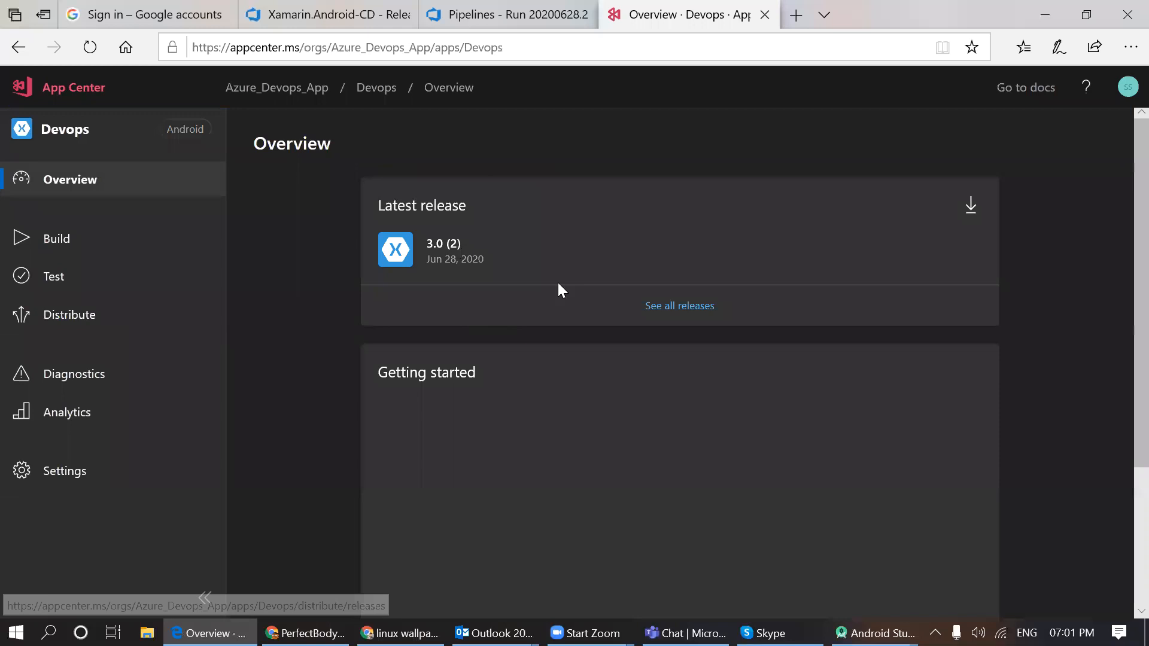
{"action": "left_click", "coordinate": [663, 306]}
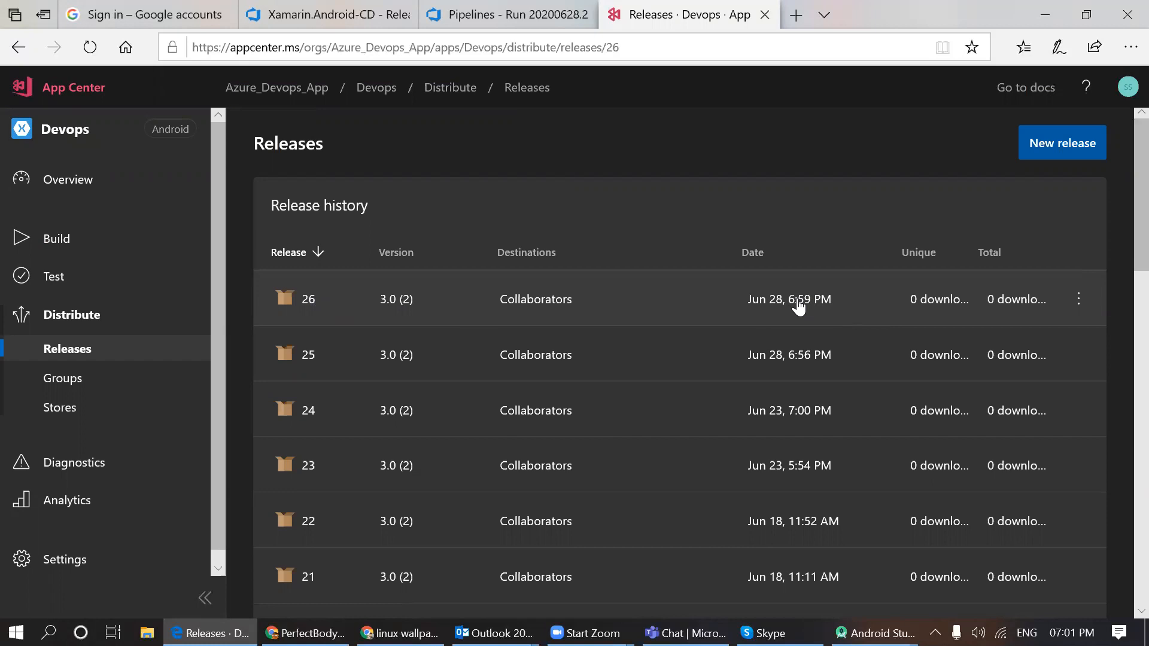
{"action": "left_click", "coordinate": [751, 303]}
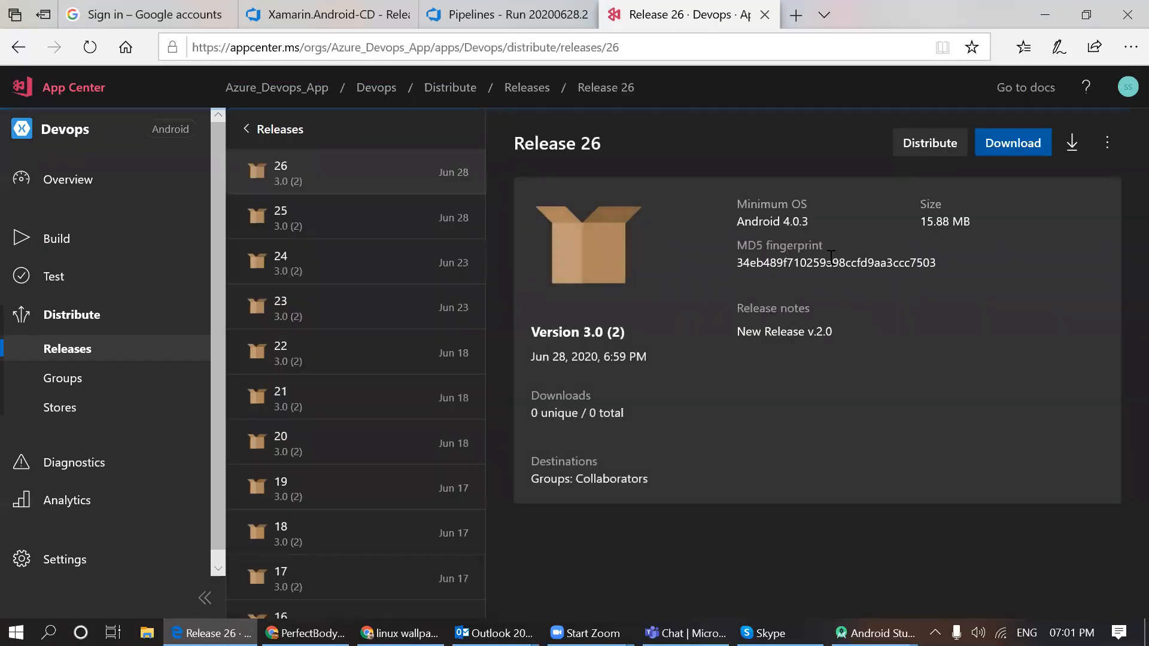
- View the additional actions and the install QR code for Release 26, closing the install dialog
{"action": "left_click", "coordinate": [1109, 150]}
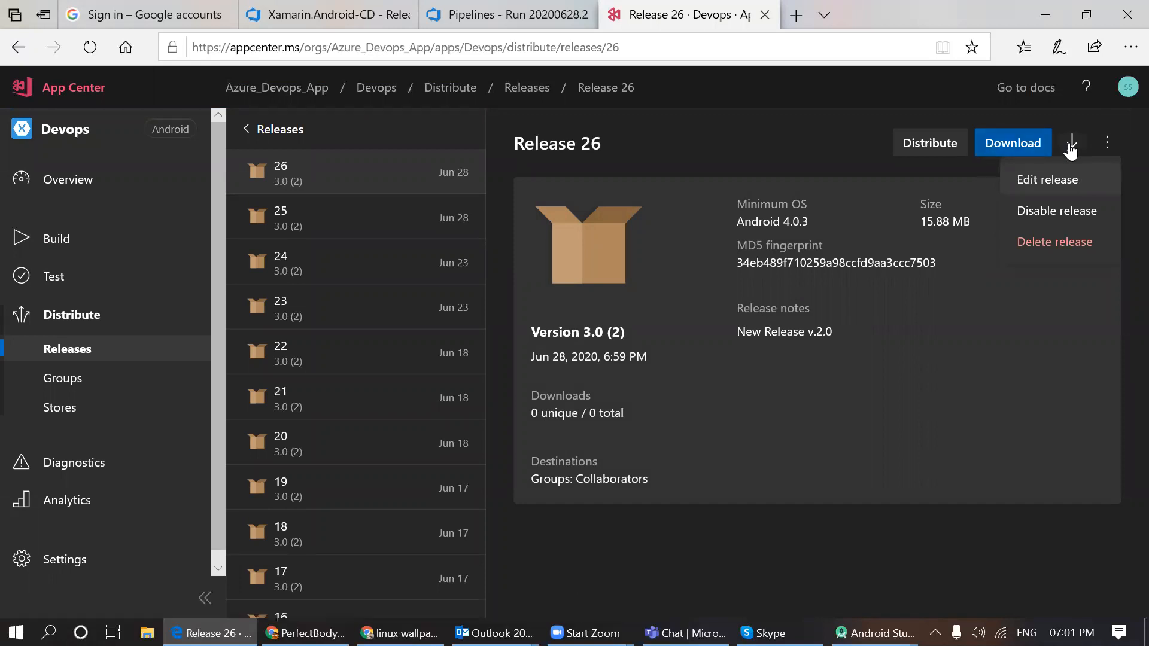
{"action": "left_click", "coordinate": [1071, 147]}
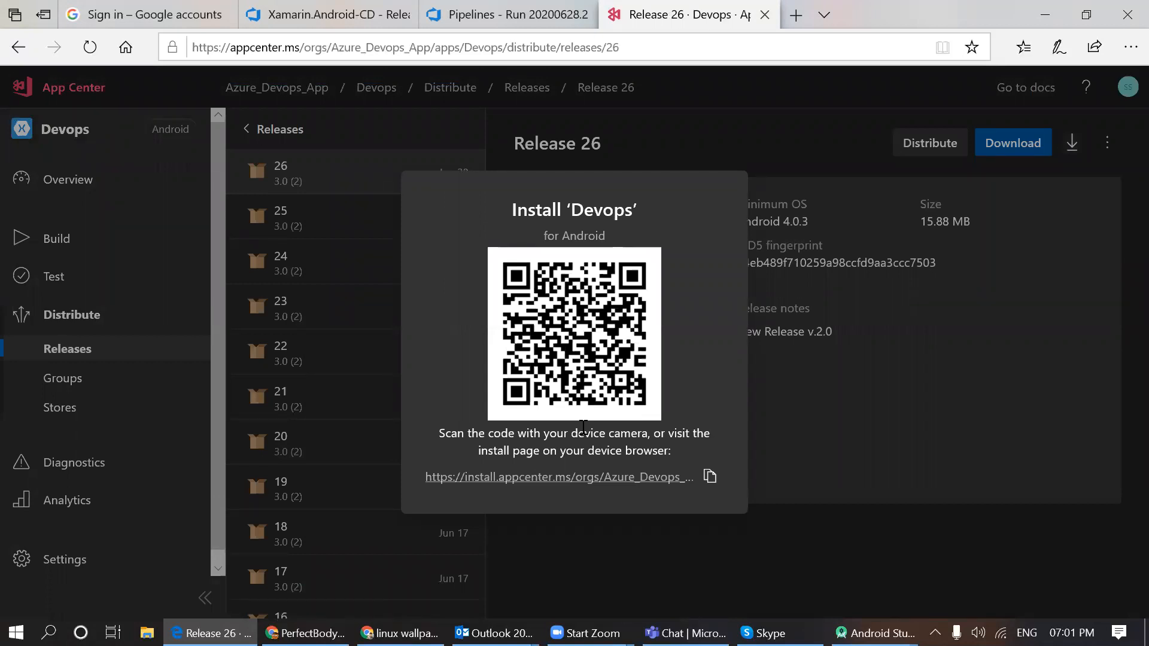
{"action": "left_click", "coordinate": [949, 476]}
- Download Release 26's Perfect_Body.Perfect_Body.apk, save it and show the browser's downloads
{"action": "left_click", "coordinate": [1006, 154]}
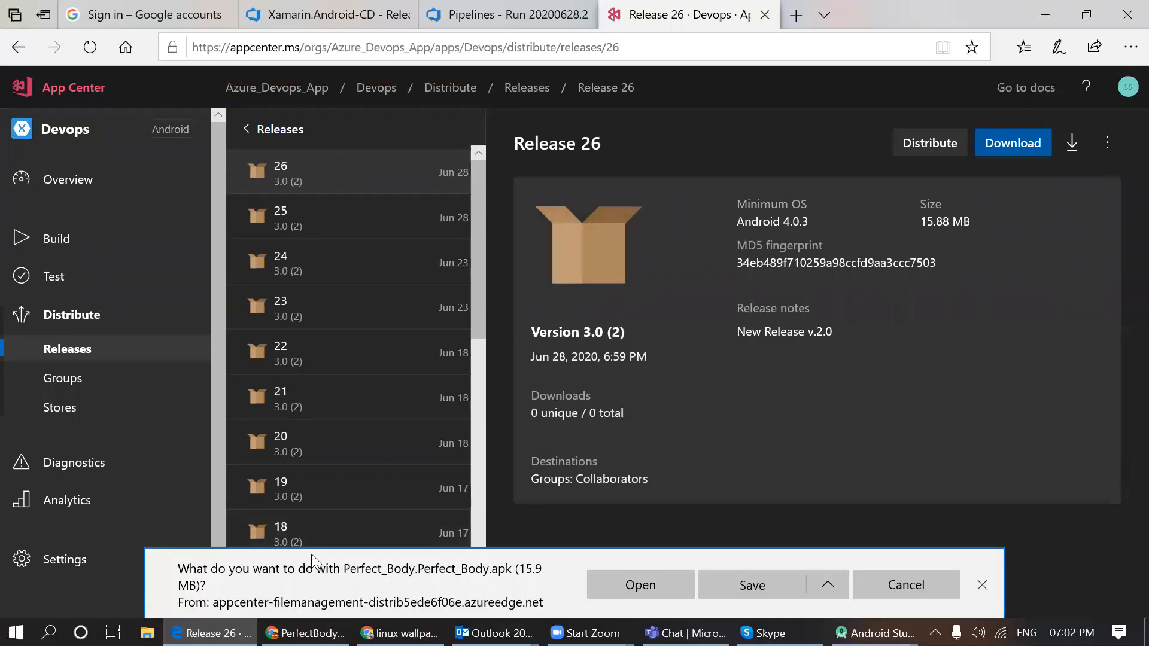
{"action": "left_click", "coordinate": [730, 591]}
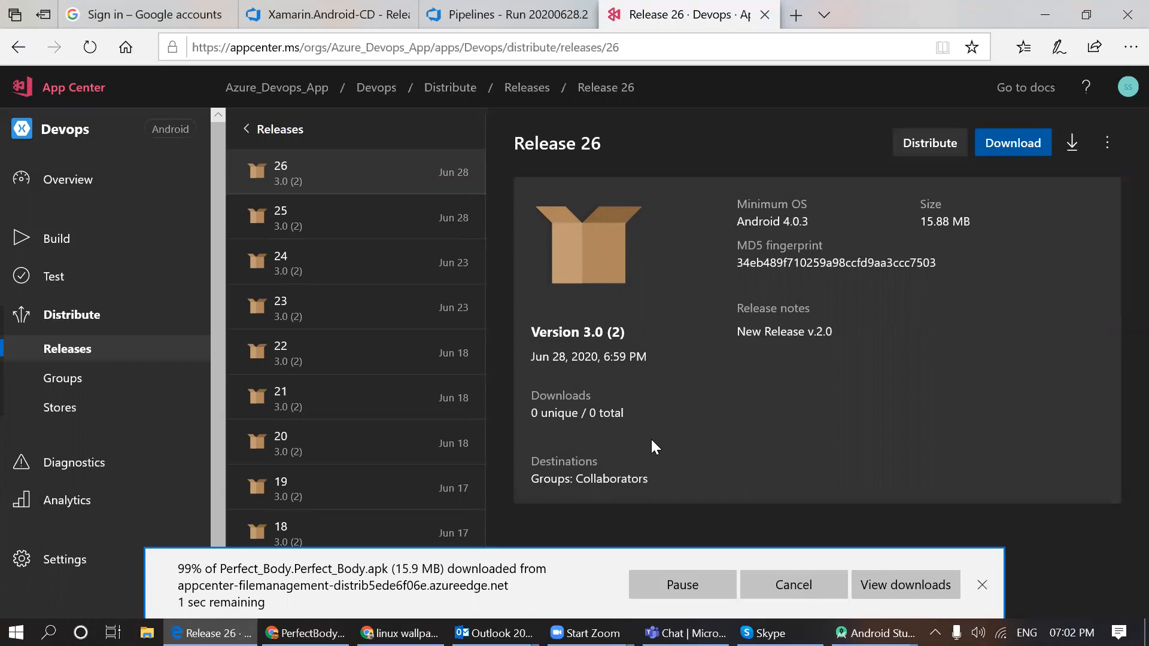
{"action": "left_click", "coordinate": [914, 605]}
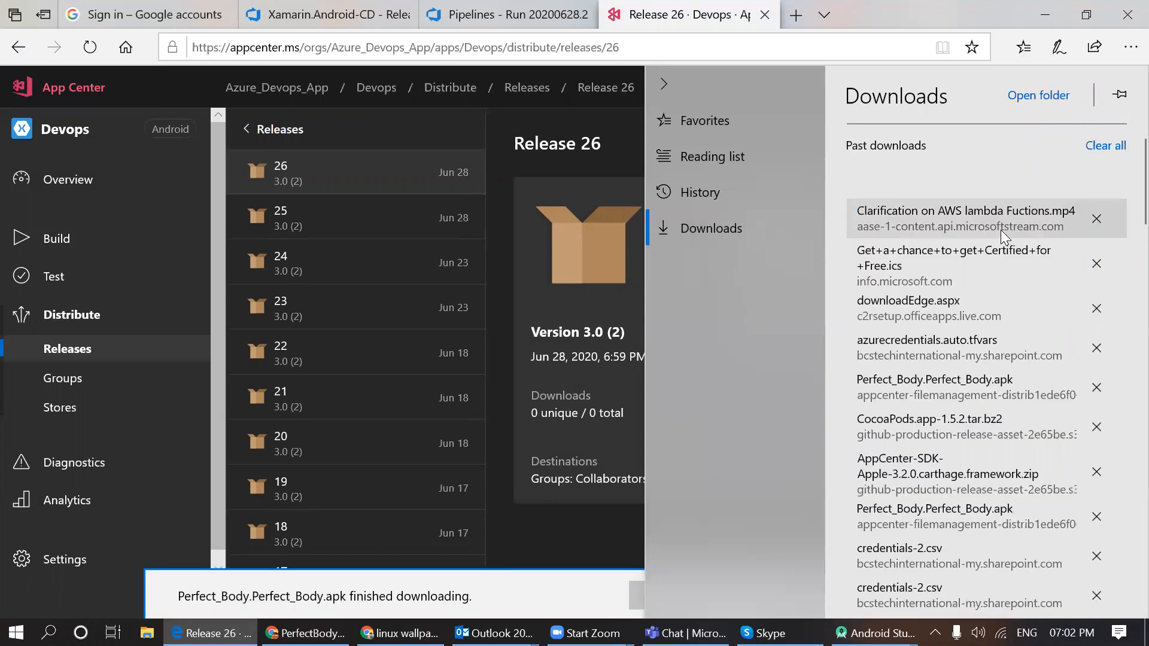
- Install the downloaded Perfect_Body.Perfect_Body.apk with the BlueStacks apk handler, dismissing the duplicate installation's error
{"action": "left_click", "coordinate": [956, 186]}
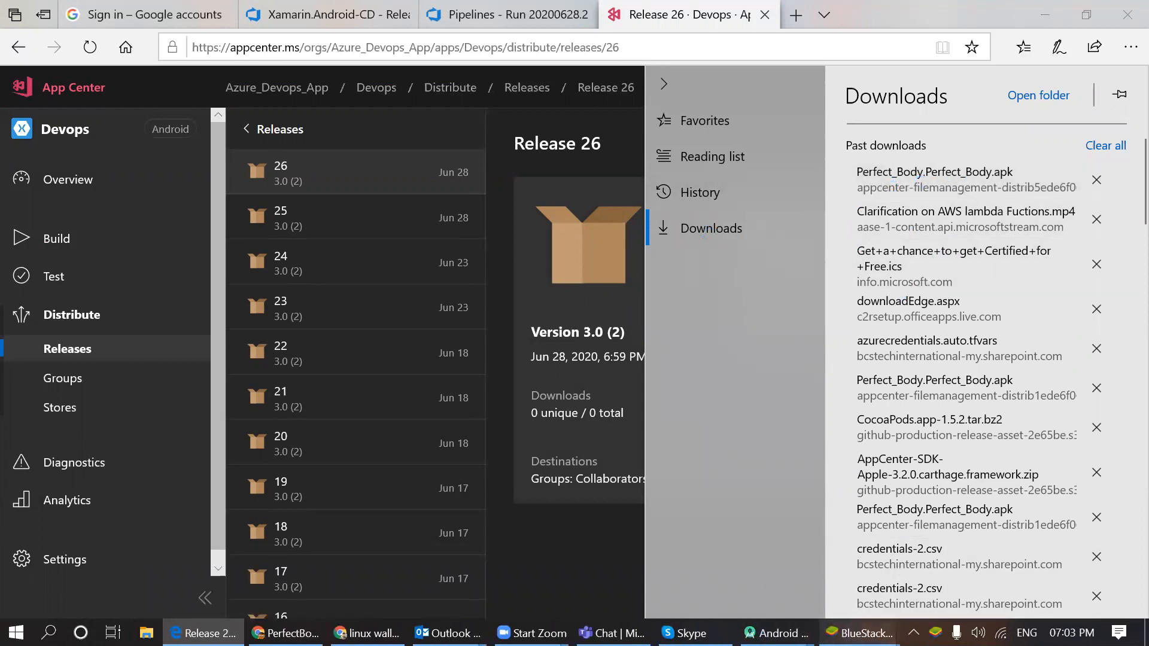
{"action": "left_click", "coordinate": [843, 628]}
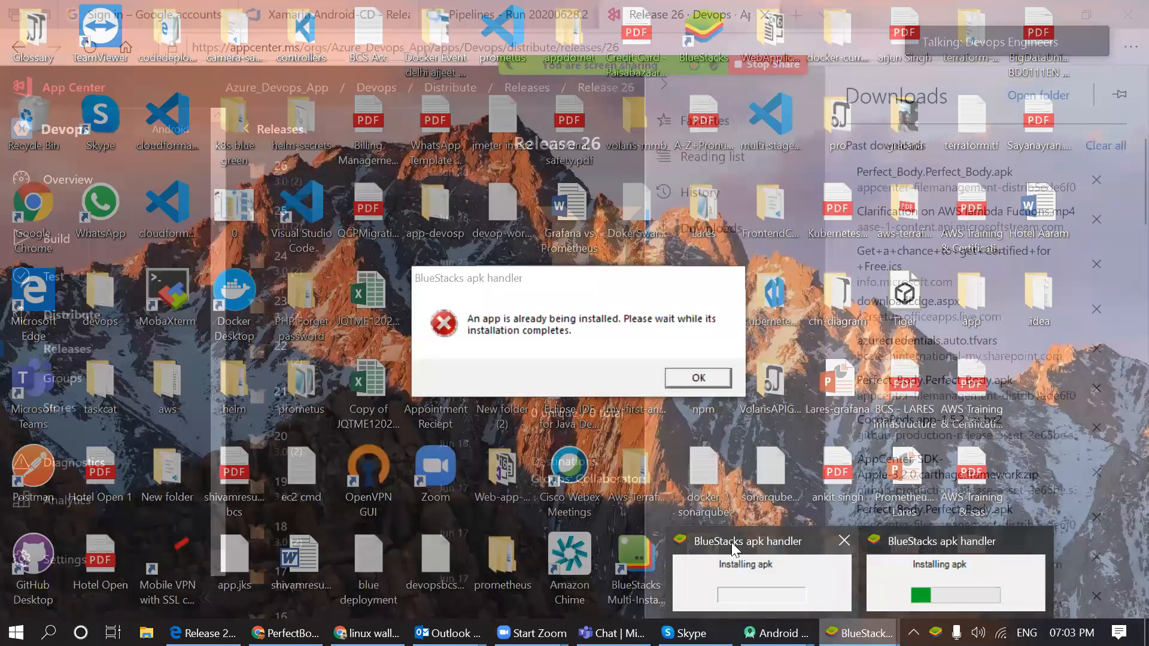
{"action": "left_click", "coordinate": [731, 542]}
{"action": "left_click", "coordinate": [697, 377]}
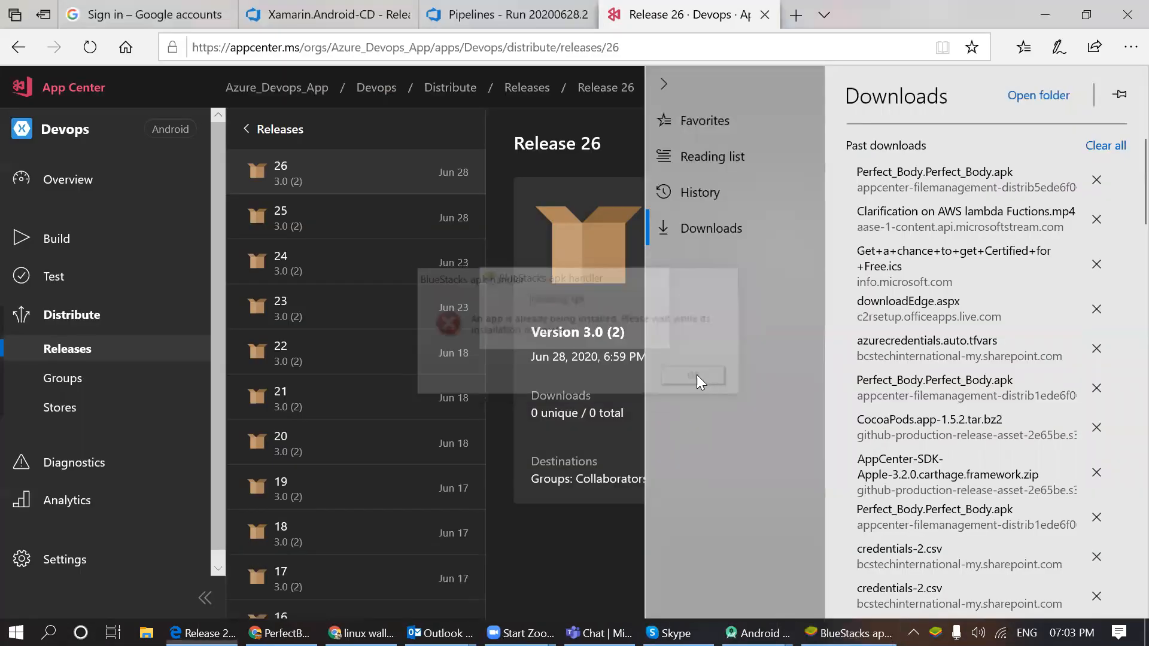
{"action": "left_click", "coordinate": [860, 632]}
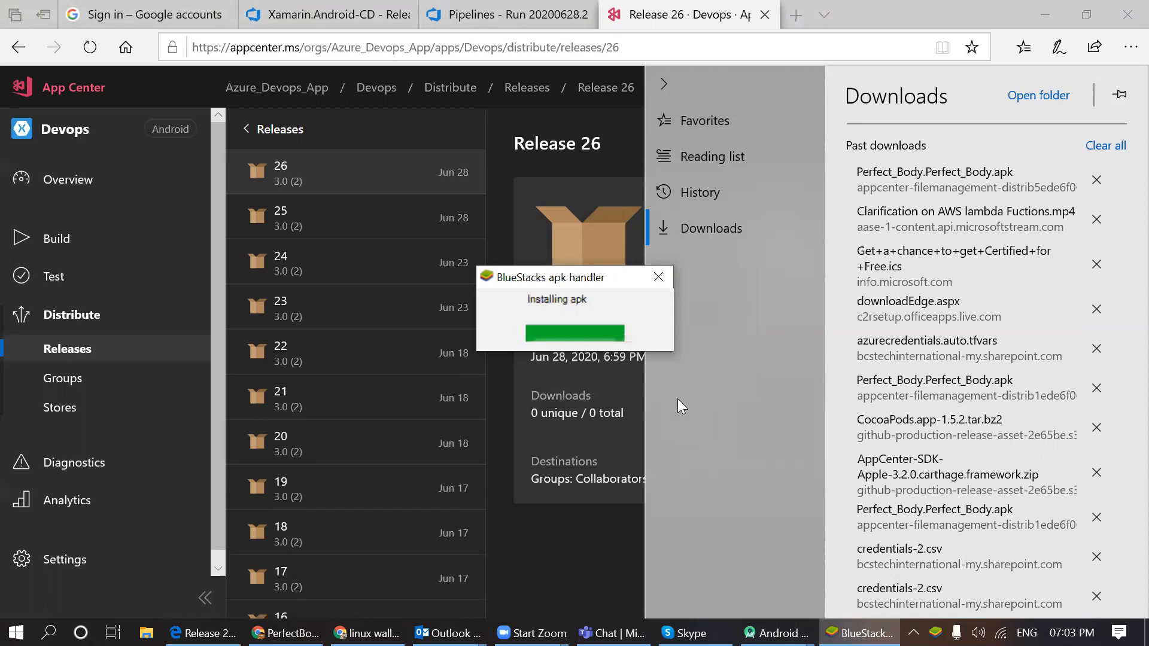
- Check the Apeksha-app and Map project windows in Android Studio, minimizing the browser windows in between
{"action": "left_click", "coordinate": [776, 633]}
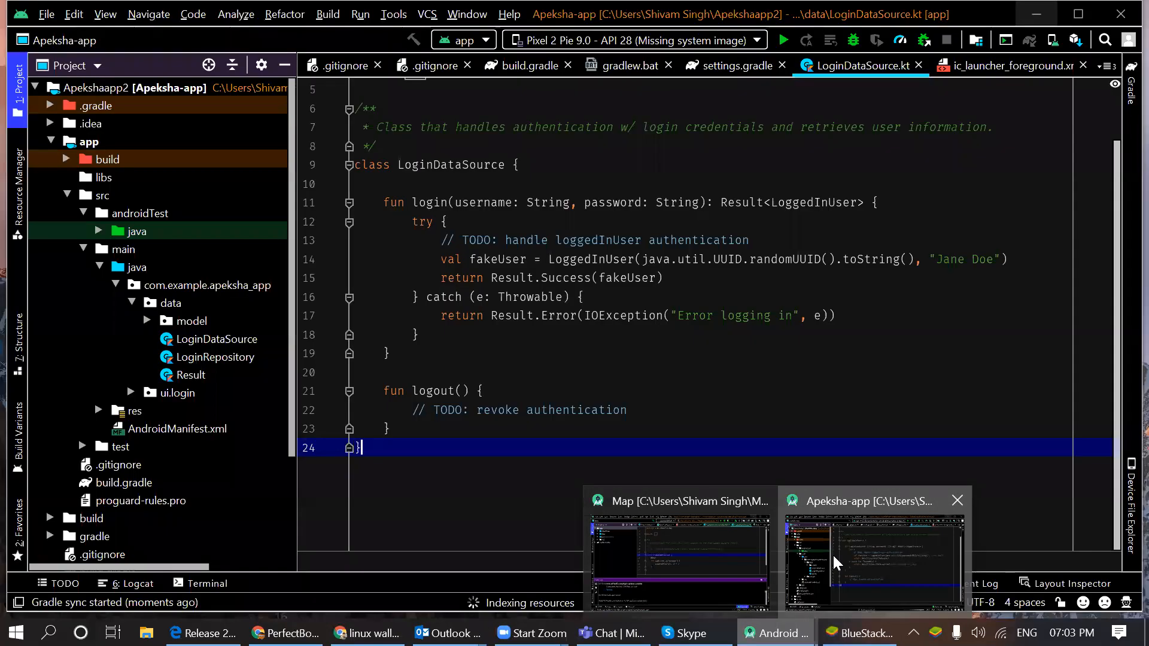
{"action": "left_click", "coordinate": [833, 560]}
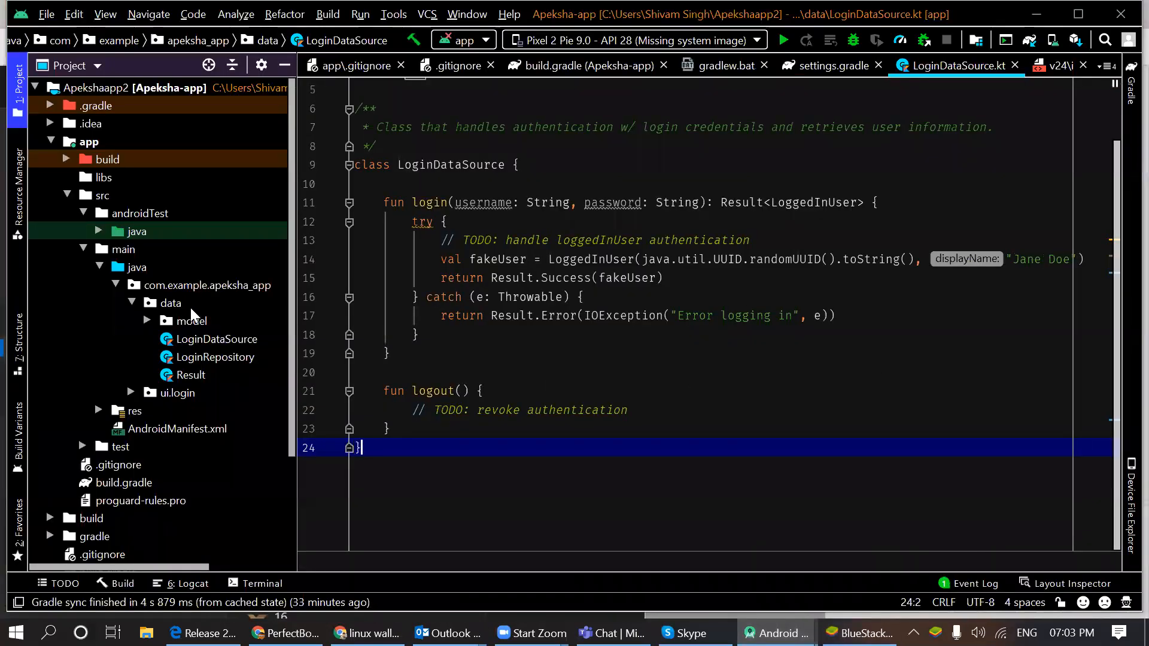
{"action": "left_click", "coordinate": [213, 345]}
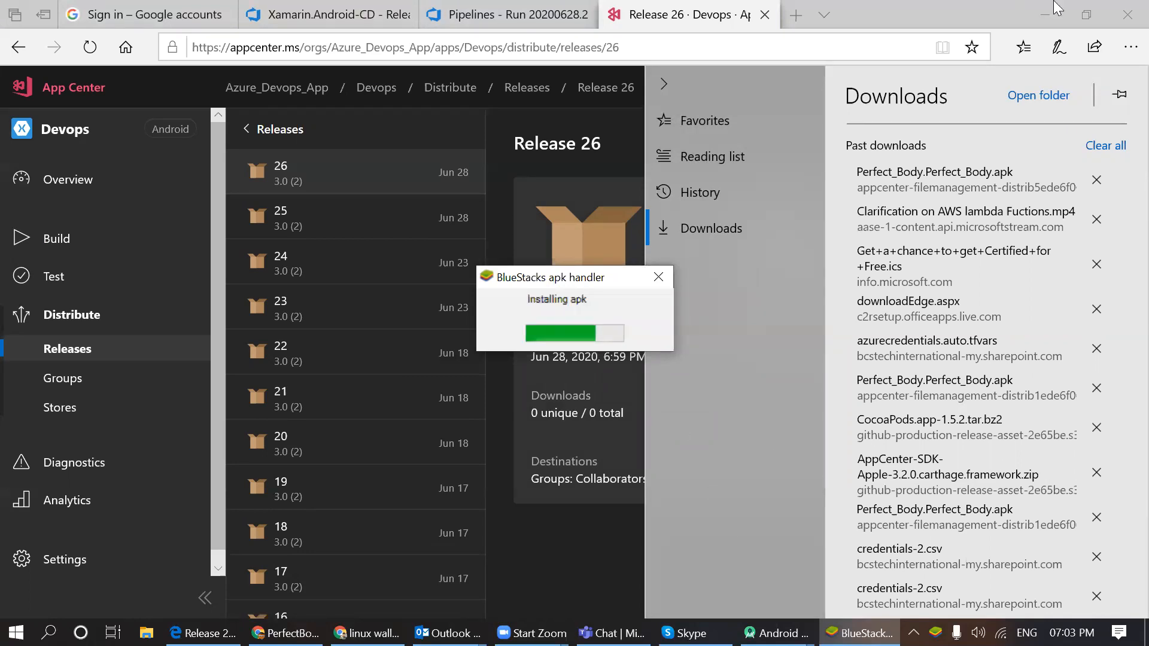
{"action": "left_click", "coordinate": [1056, 9]}
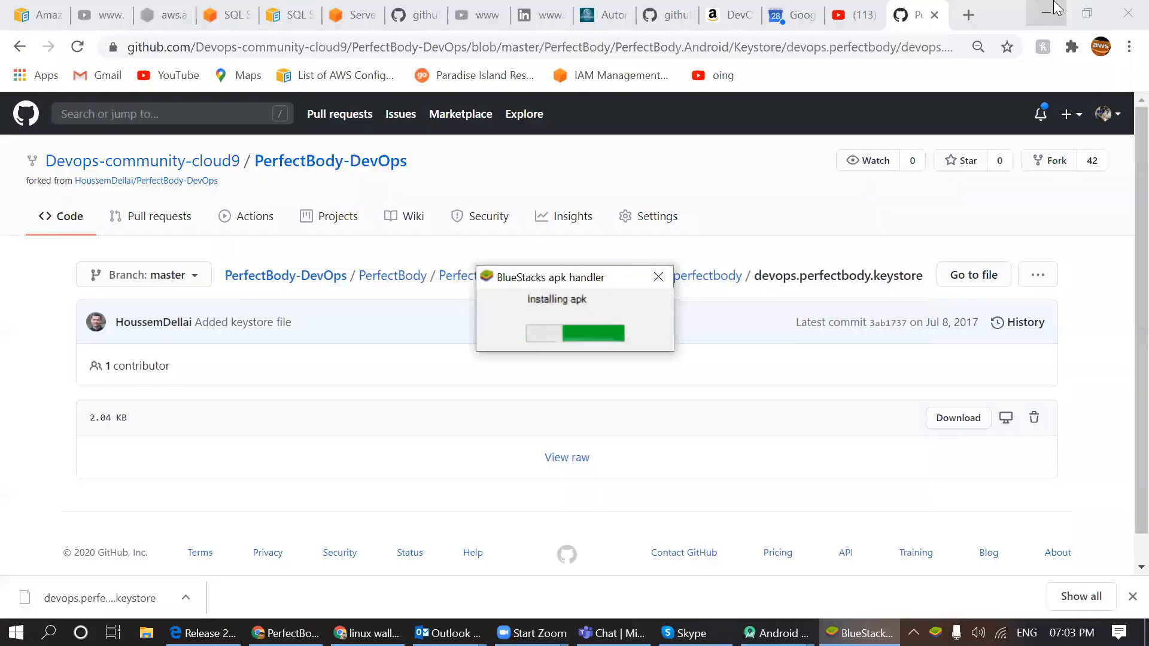
{"action": "left_click", "coordinate": [1056, 8]}
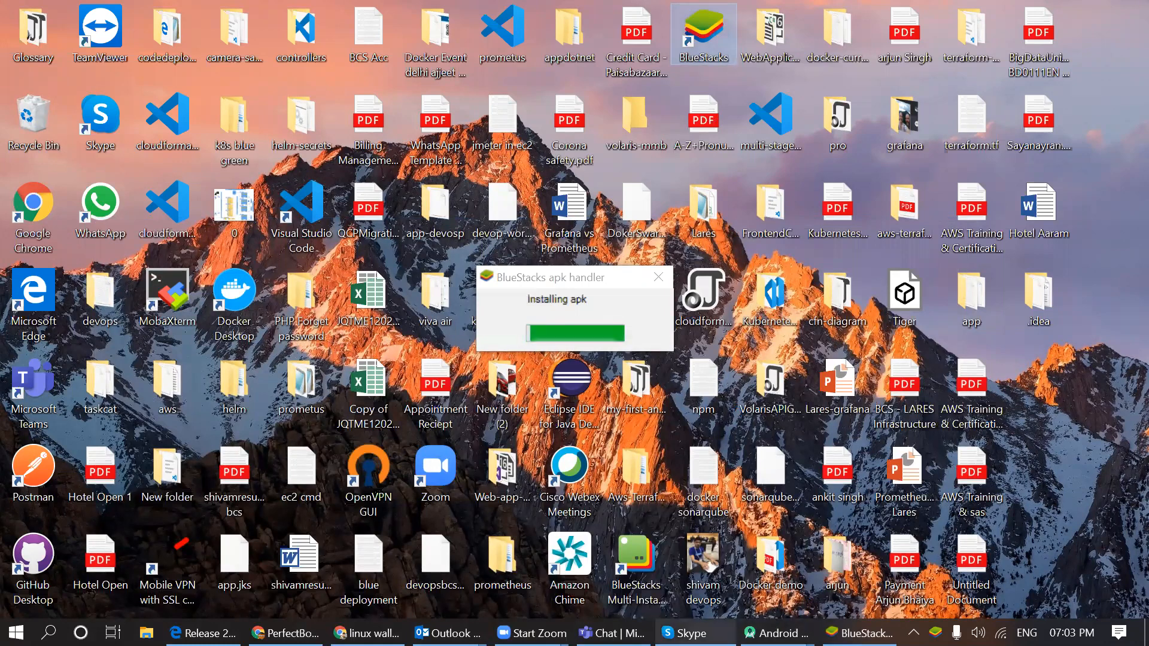
{"action": "mouse_move", "coordinate": [778, 633]}
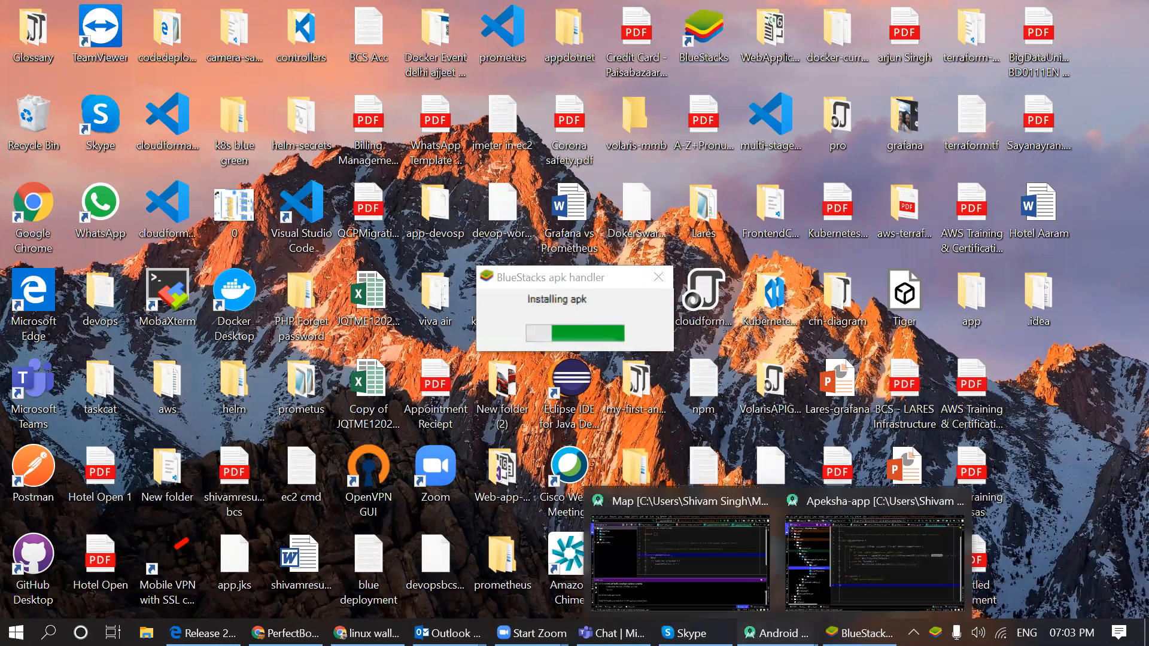
{"action": "left_click", "coordinate": [669, 576]}
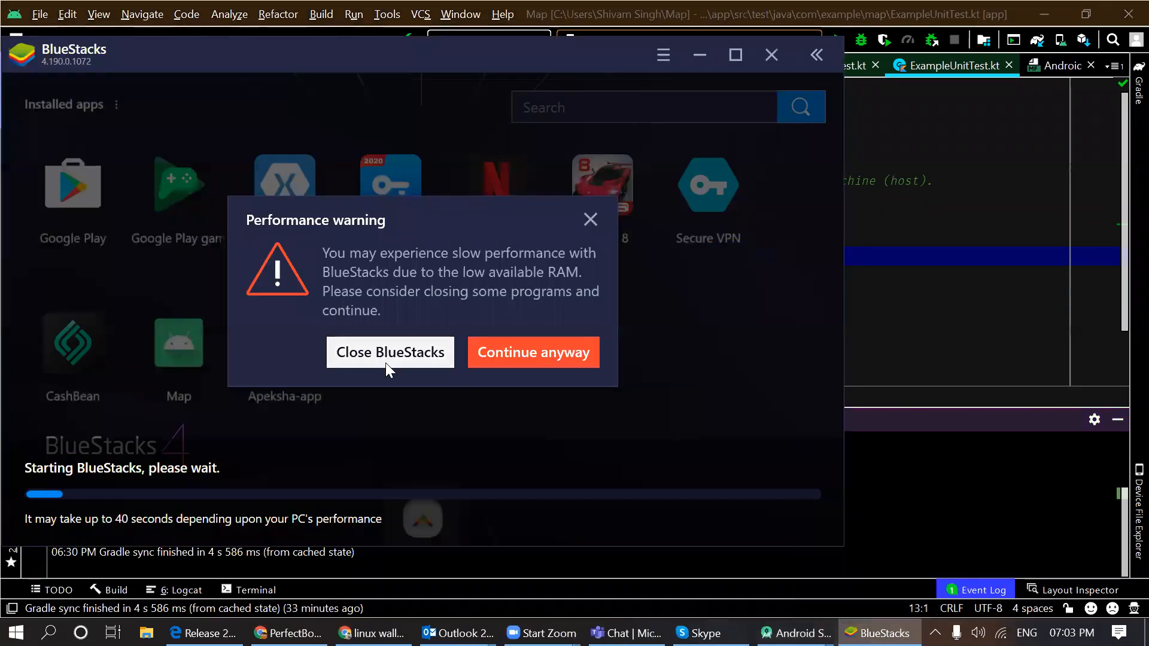
- Dismiss the BlueStacks performance warning and try to open PerfectBody from its update notification, closing the engine message
{"action": "left_click", "coordinate": [590, 222]}
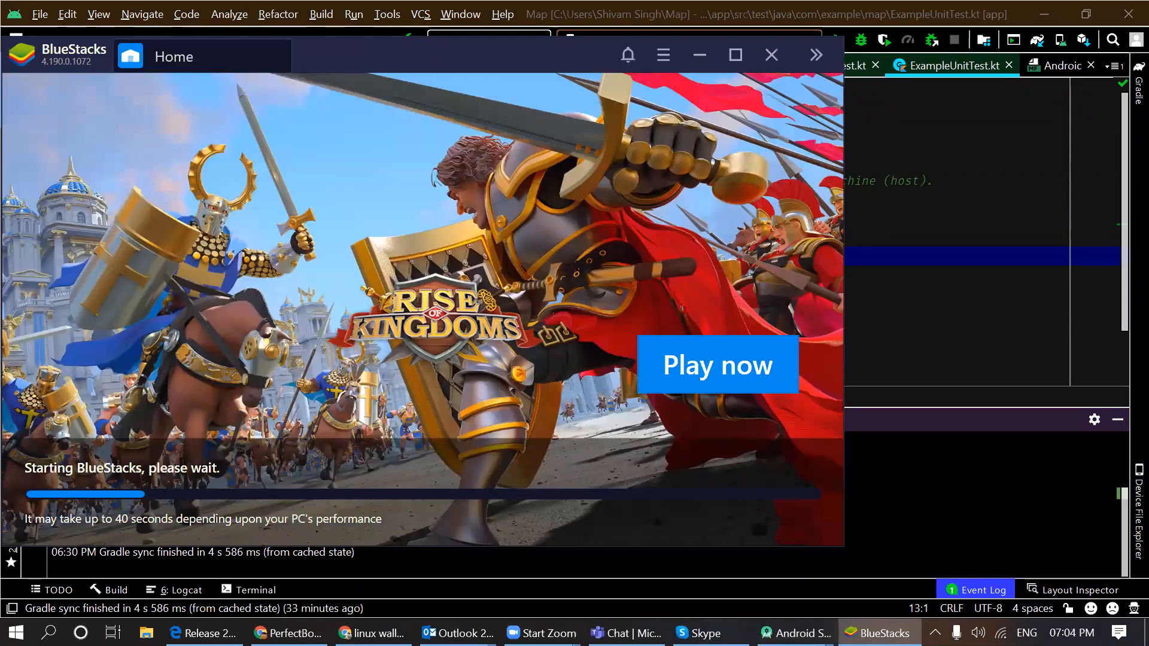
{"action": "left_click", "coordinate": [879, 633]}
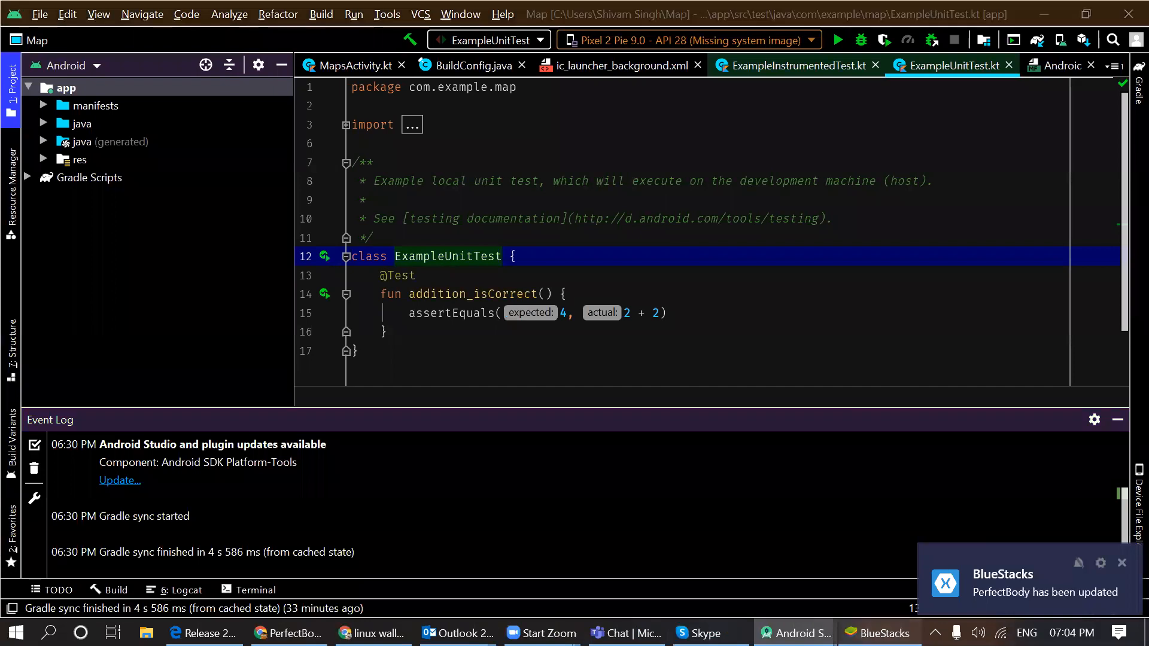
{"action": "left_click", "coordinate": [879, 633]}
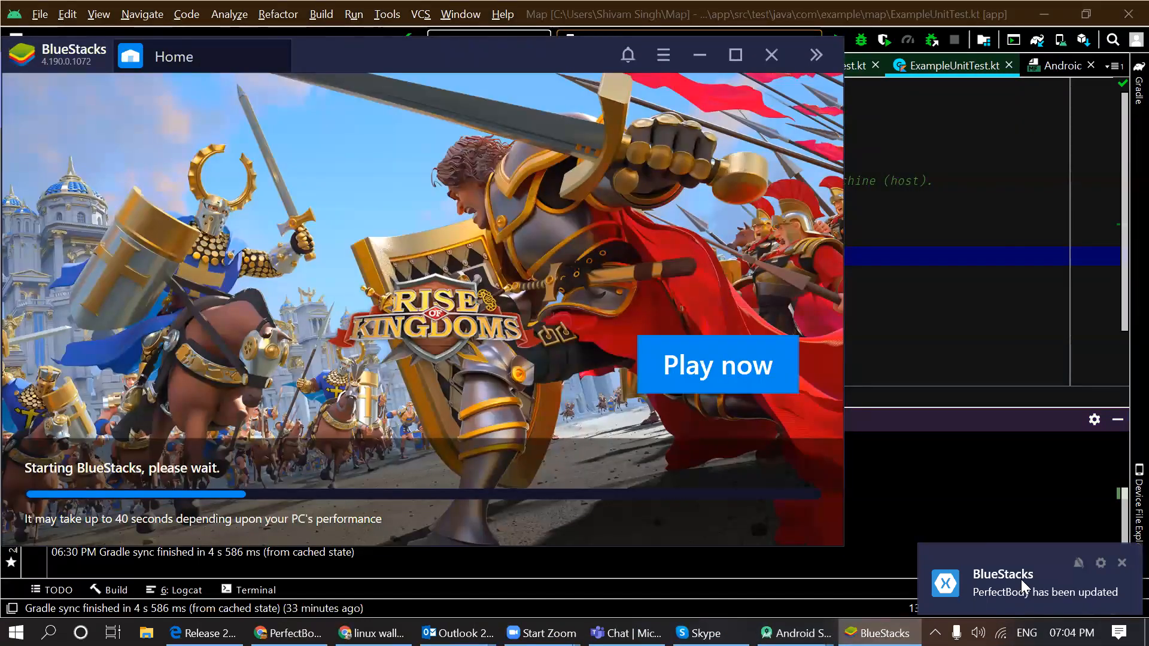
{"action": "left_click", "coordinate": [1021, 579]}
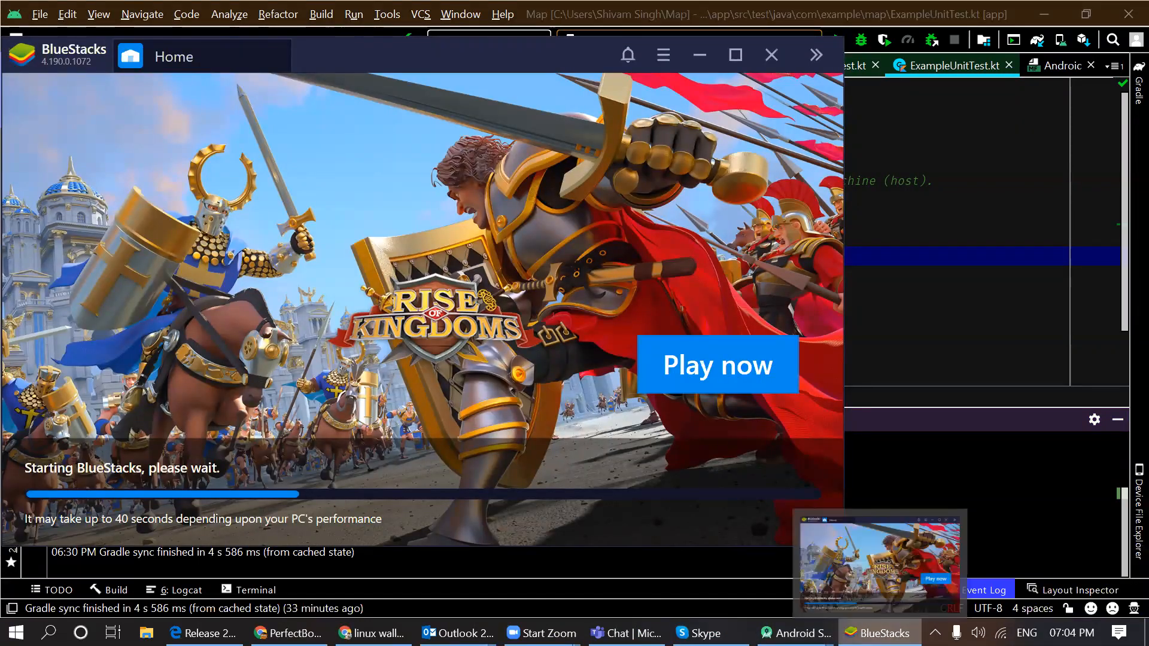
{"action": "left_click", "coordinate": [879, 633]}
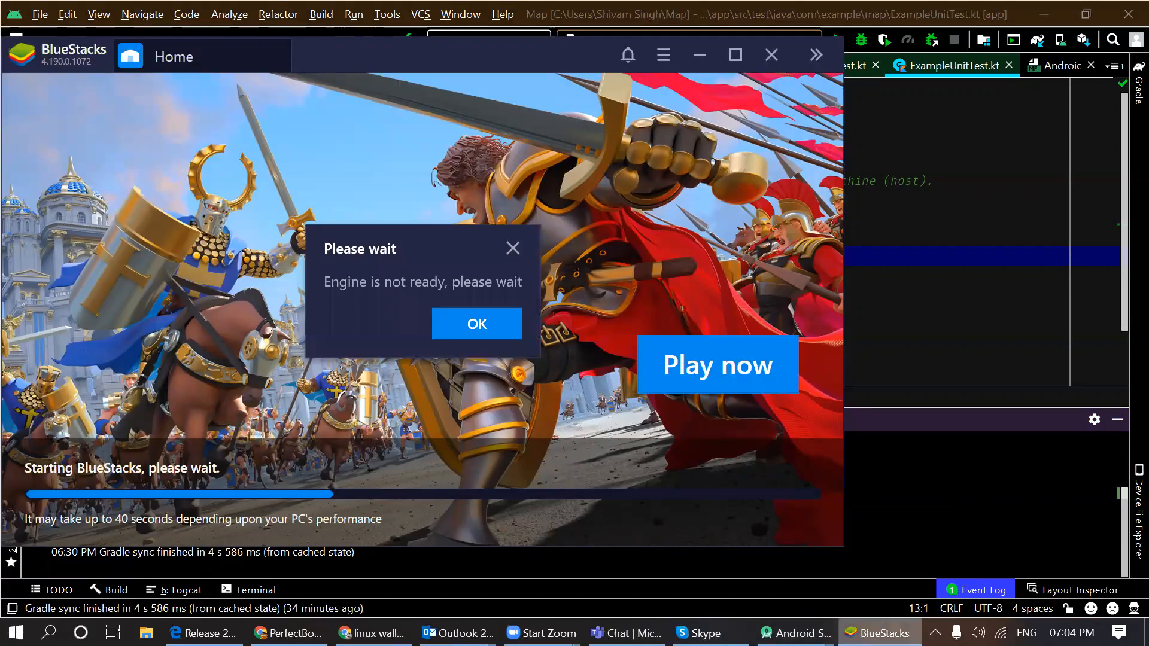
{"action": "left_click", "coordinate": [477, 325]}
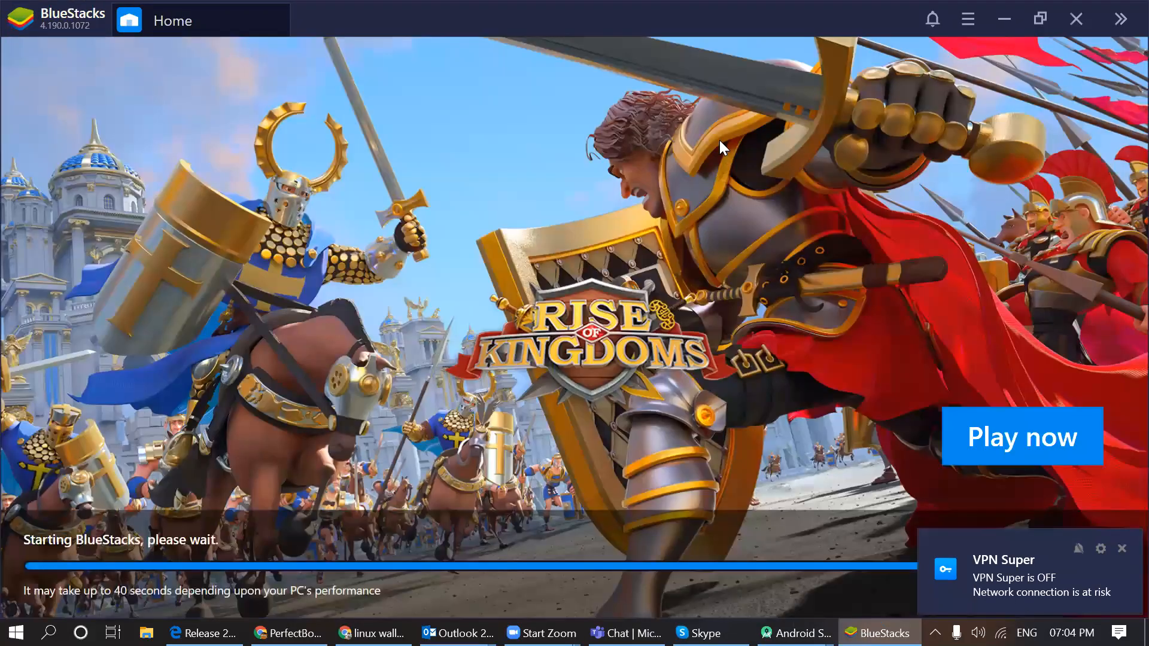
- Dismiss the VPN Super notifications and check the BlueStacks notification center and main options
{"action": "left_click", "coordinate": [1120, 548]}
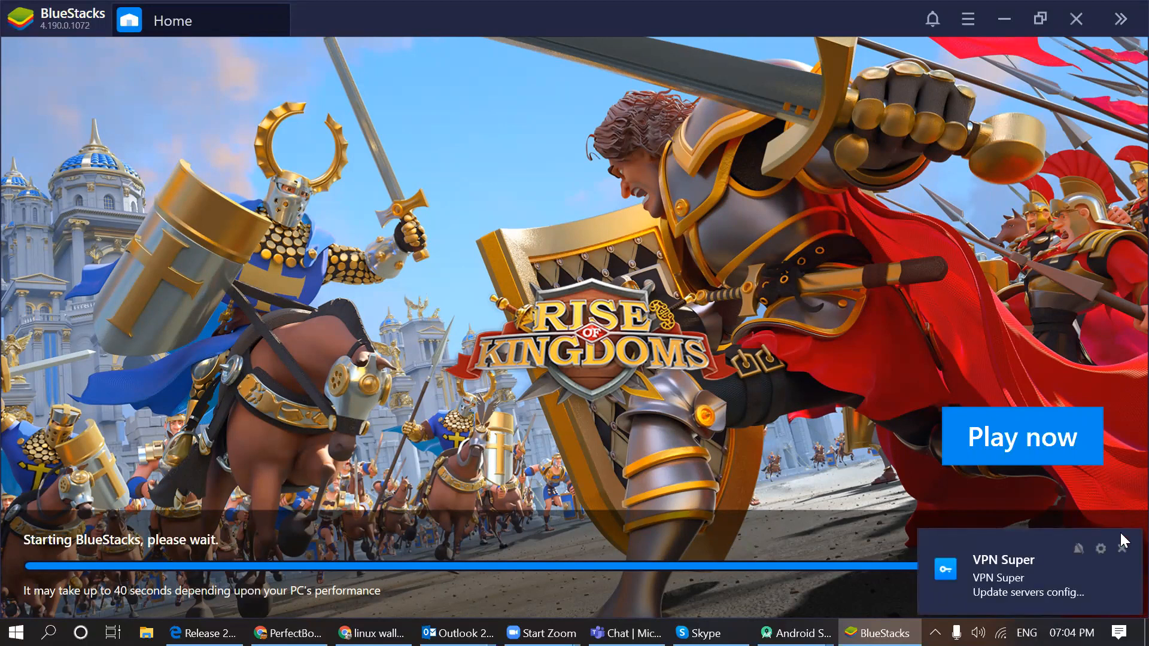
{"action": "left_click", "coordinate": [1122, 548]}
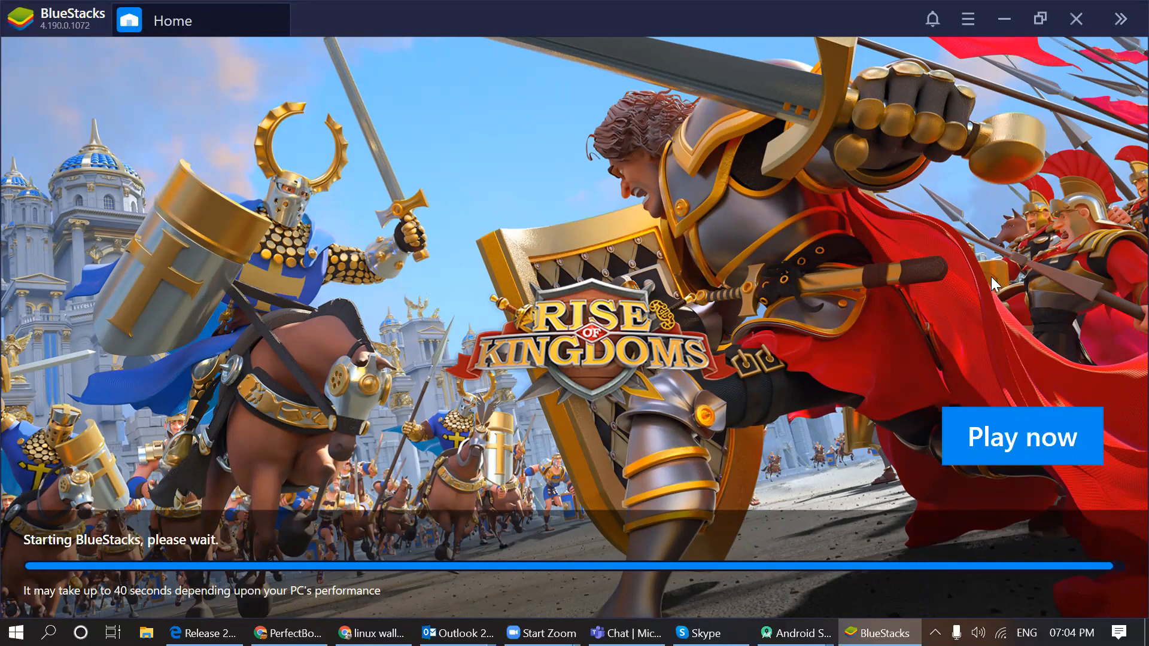
{"action": "left_click", "coordinate": [696, 241]}
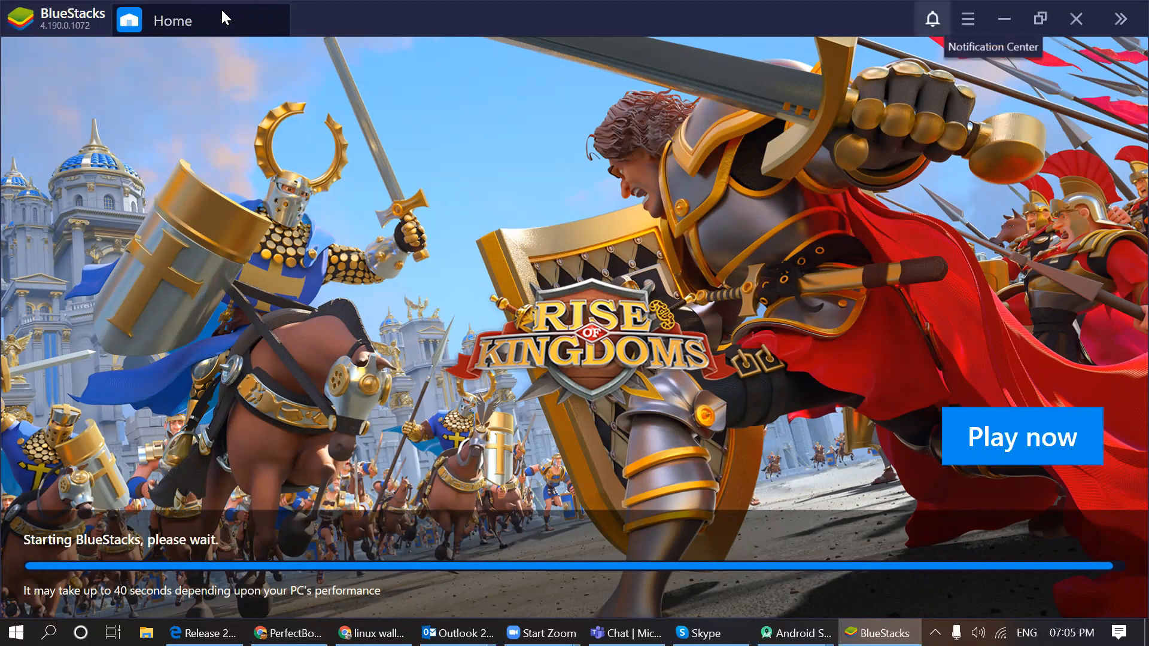
{"action": "left_click", "coordinate": [932, 19]}
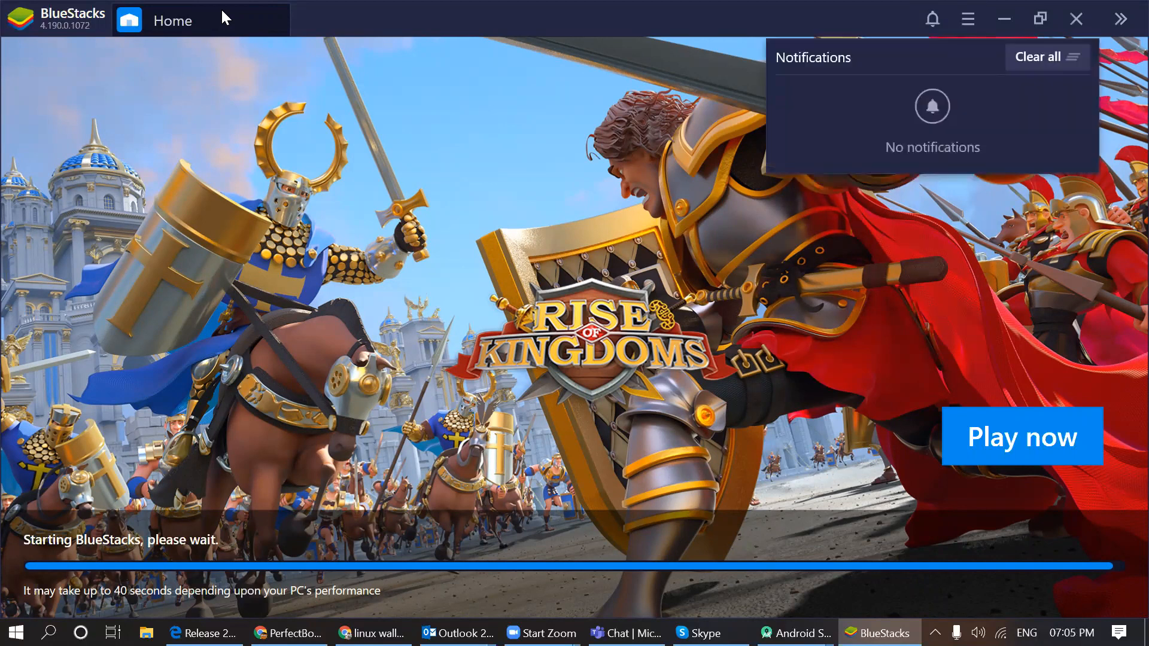
{"action": "left_click", "coordinate": [968, 19]}
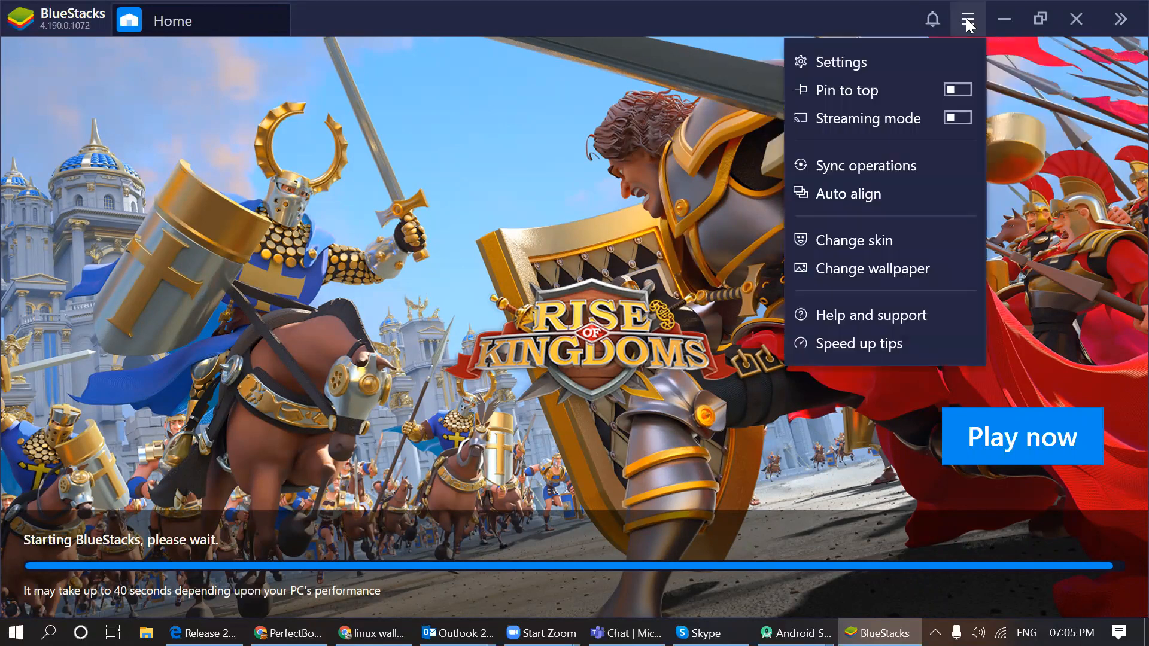
{"action": "left_click", "coordinate": [833, 17]}
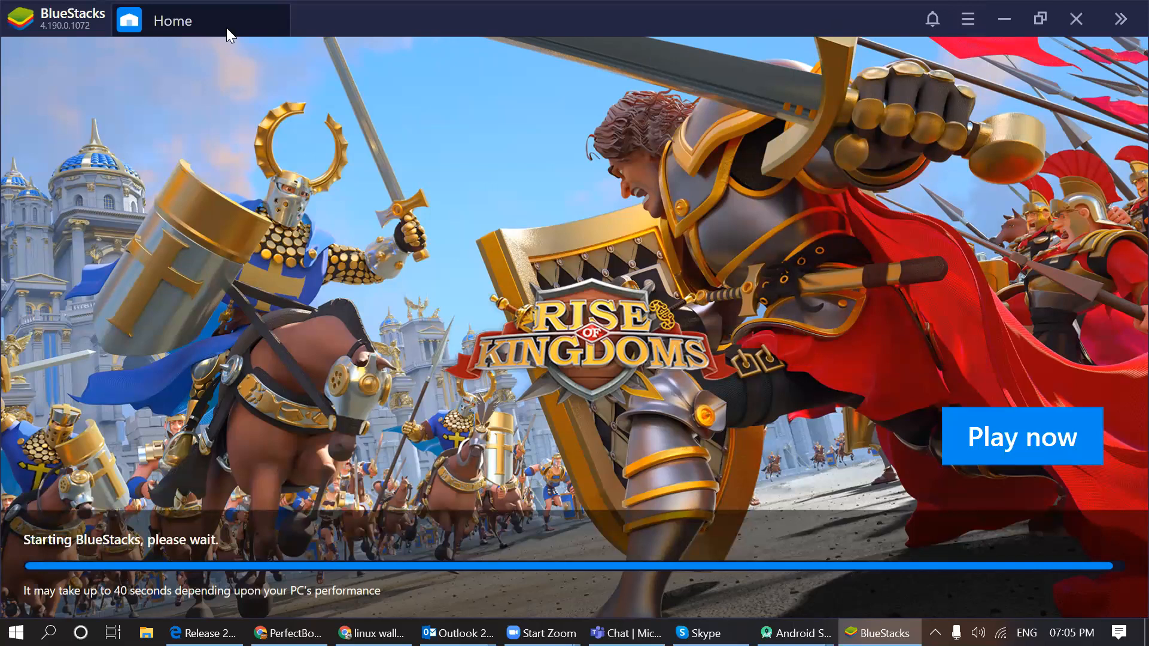
{"action": "left_click", "coordinate": [990, 442]}
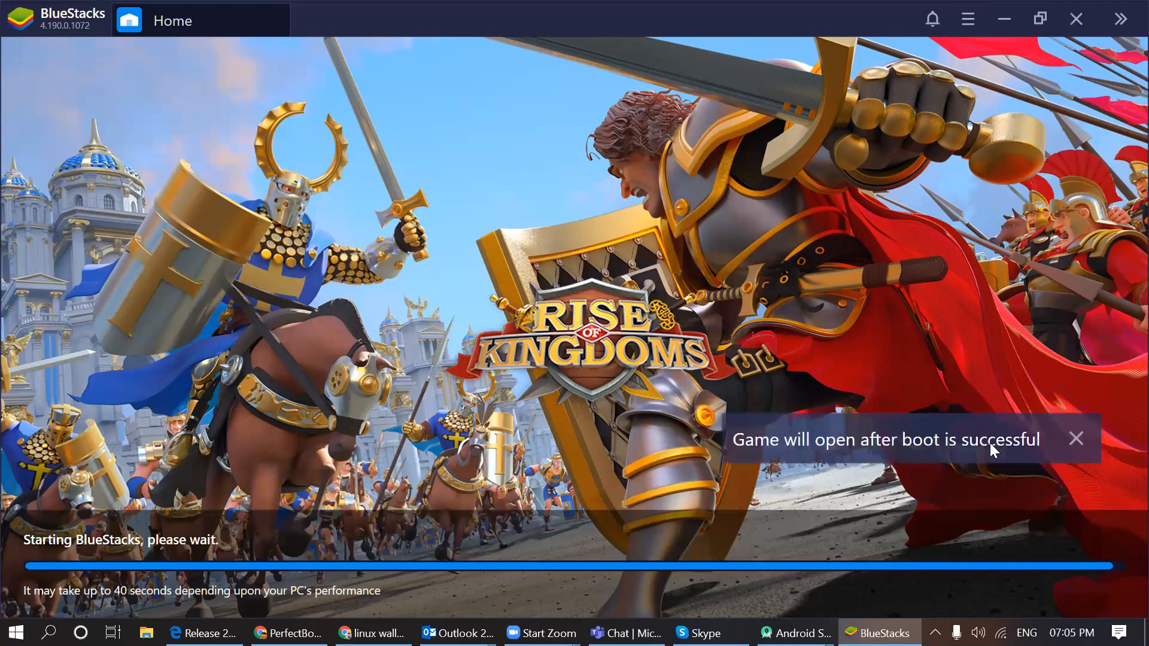
{"action": "left_click", "coordinate": [1076, 440]}
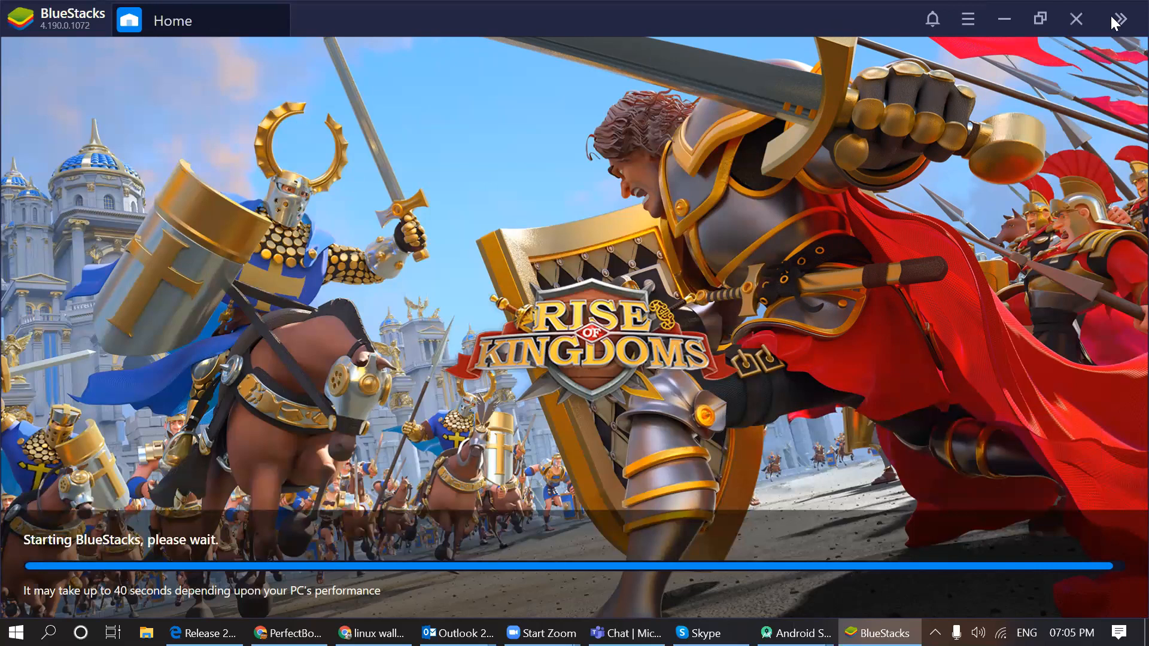
{"action": "left_click", "coordinate": [1075, 18]}
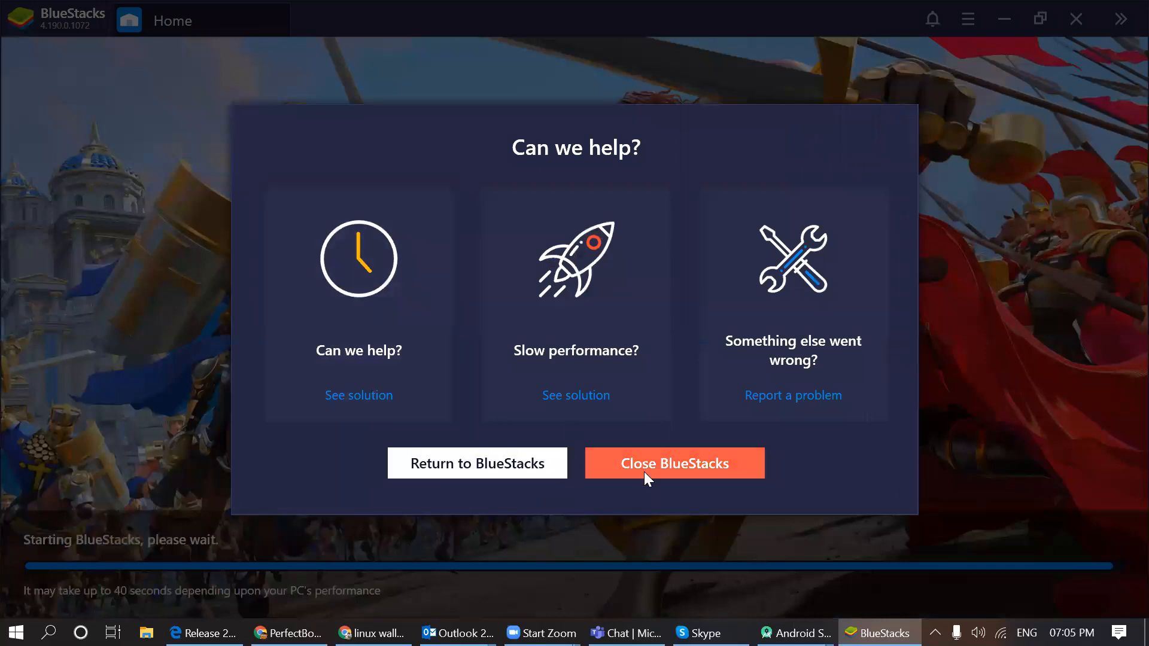
{"action": "left_click", "coordinate": [484, 470]}
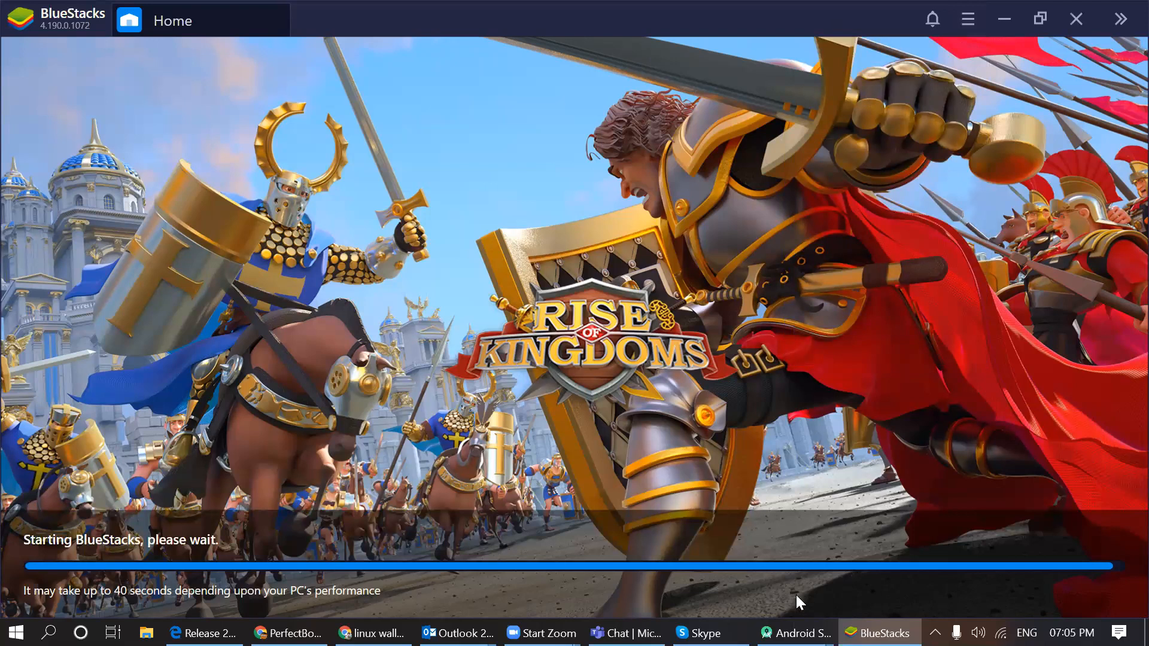
- Check the slow-performance solution page offered when closing BlueStacks, and return to the BlueStacks window
{"action": "left_click", "coordinate": [1076, 9]}
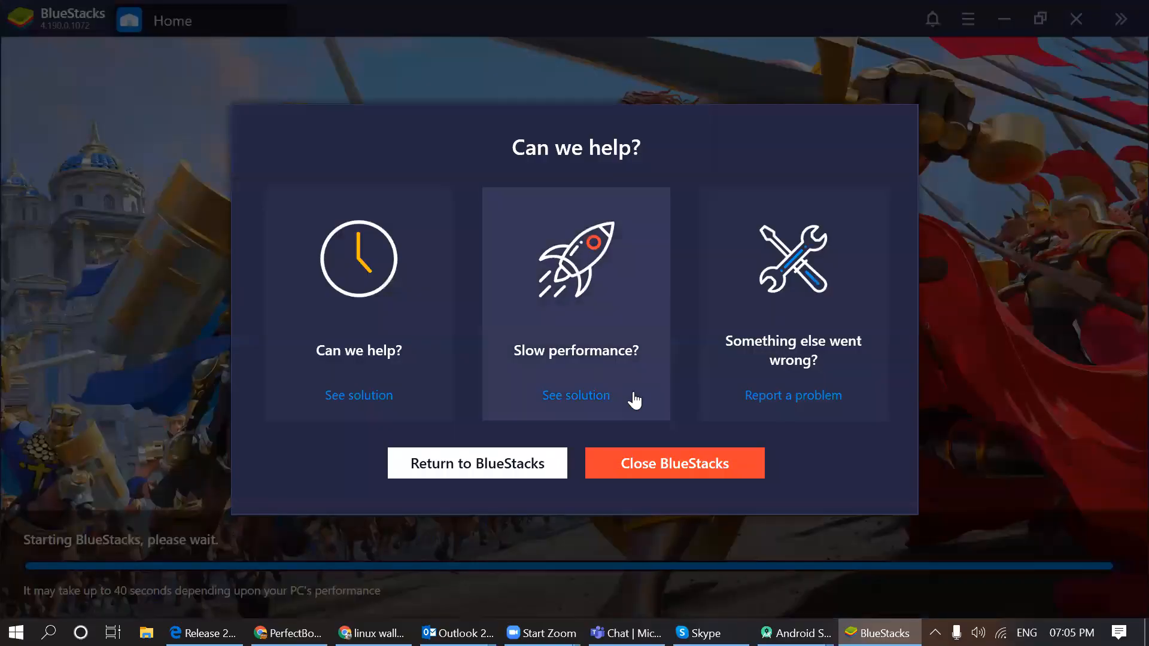
{"action": "left_click", "coordinate": [593, 392]}
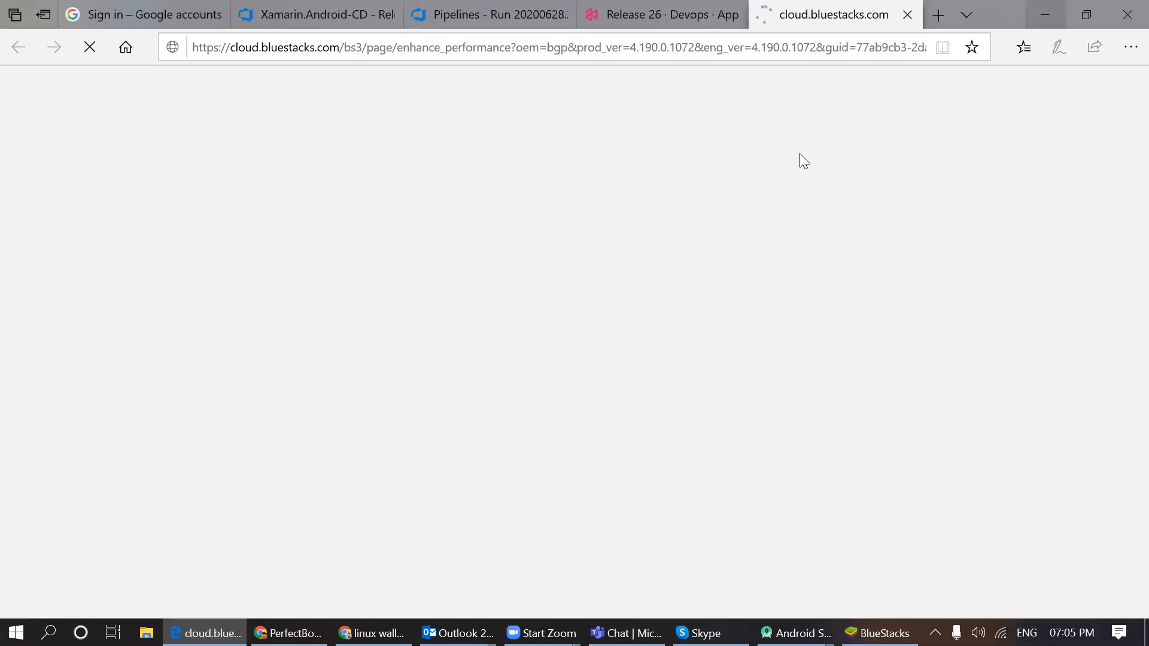
{"action": "key", "text": "alt+Tab"}
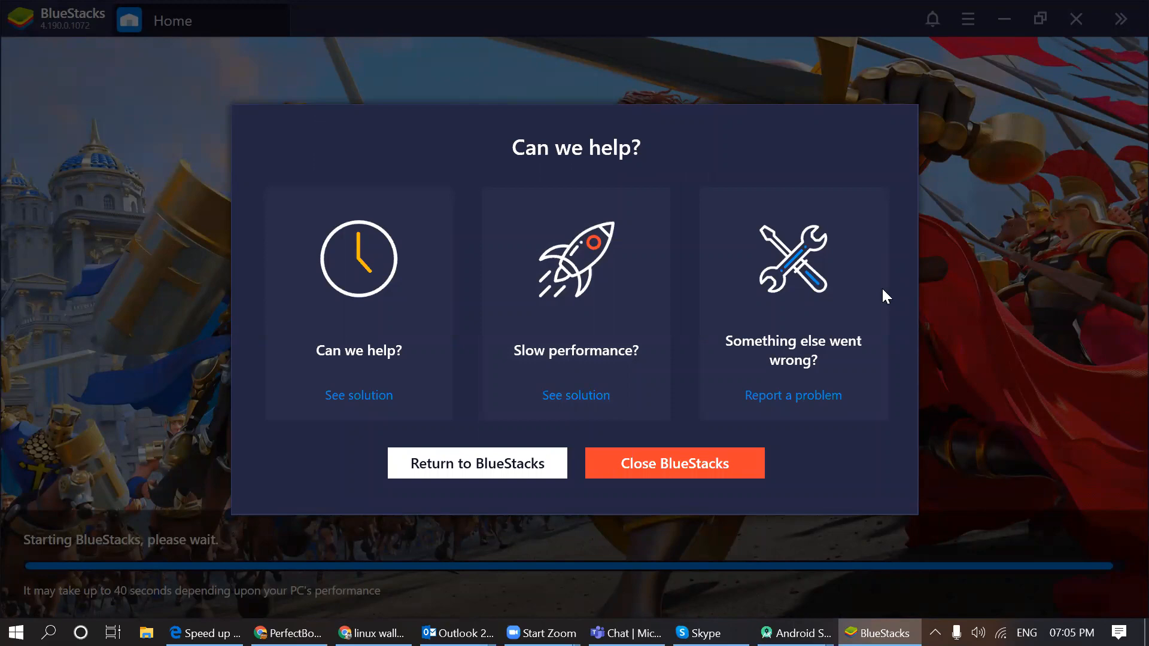
- Close the stalled BlueStacks, minimize Android Studio and relaunch BlueStacks from the desktop to its home screen
{"action": "left_click", "coordinate": [712, 469]}
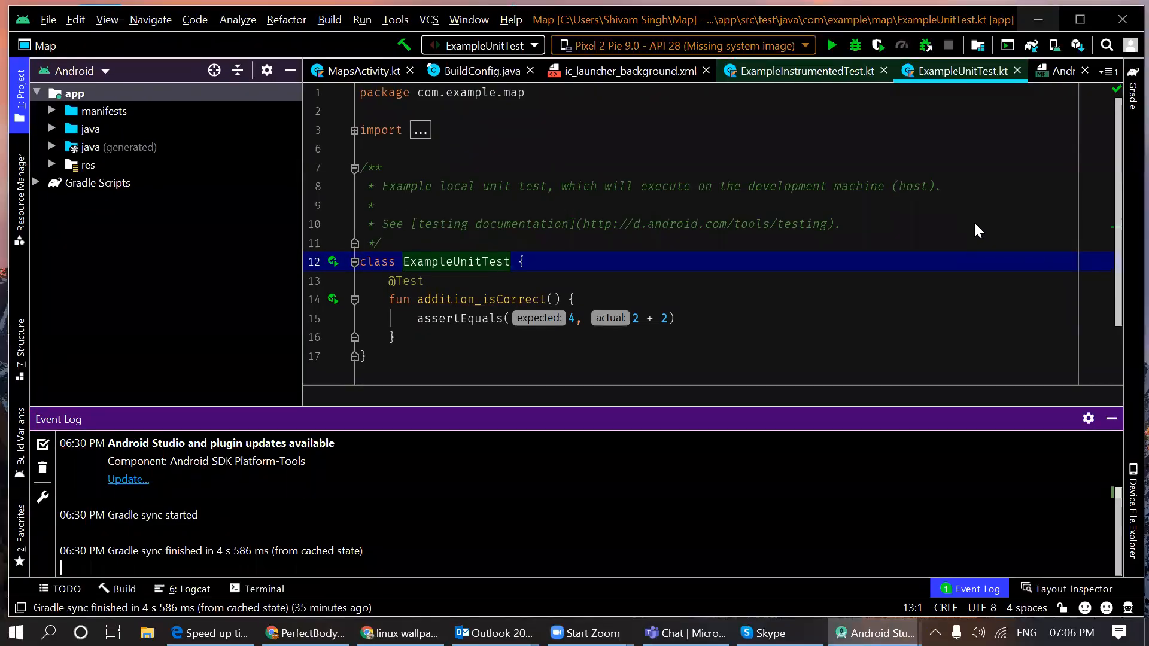
{"action": "left_click", "coordinate": [1038, 19]}
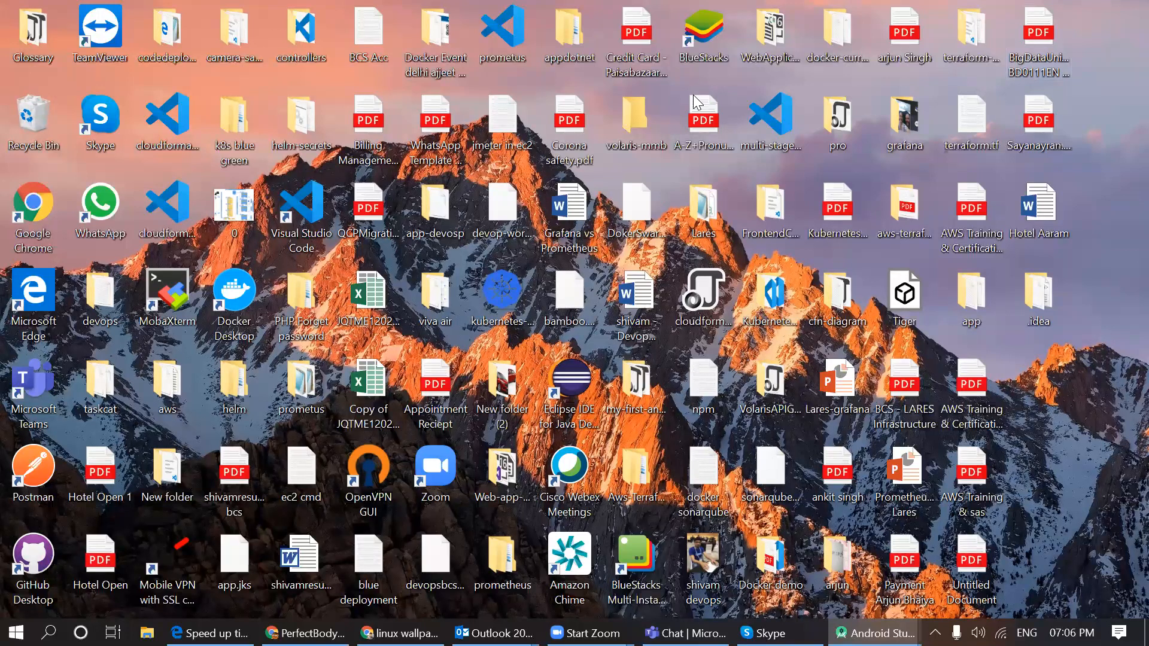
{"action": "left_click", "coordinate": [697, 26]}
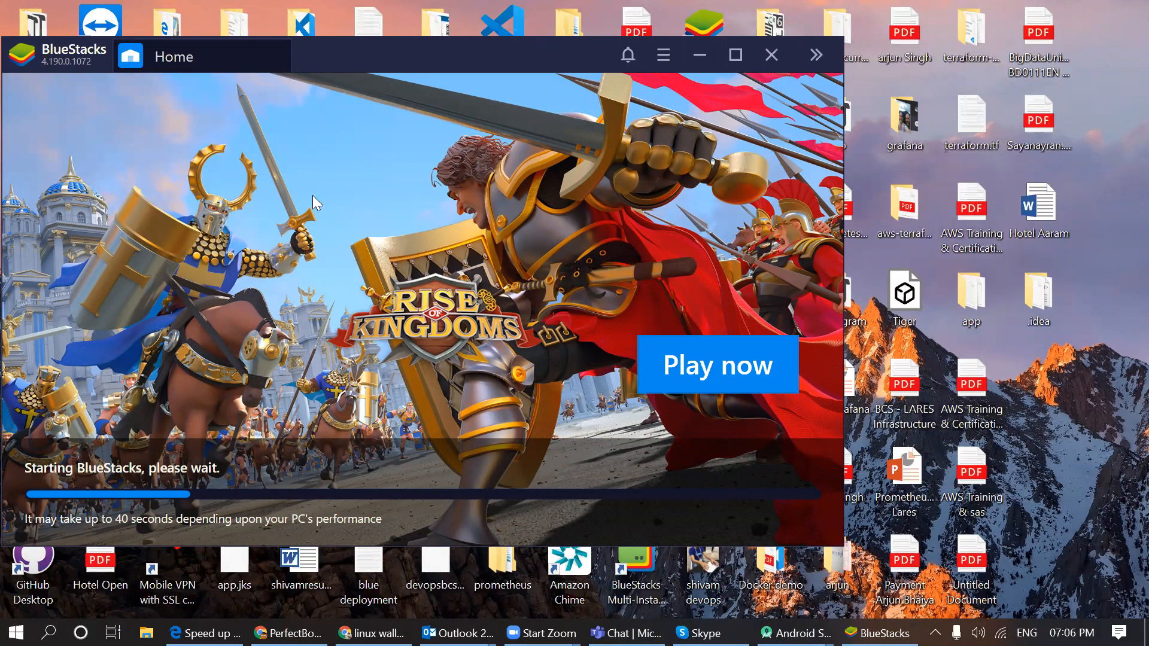
{"action": "left_click", "coordinate": [151, 53]}
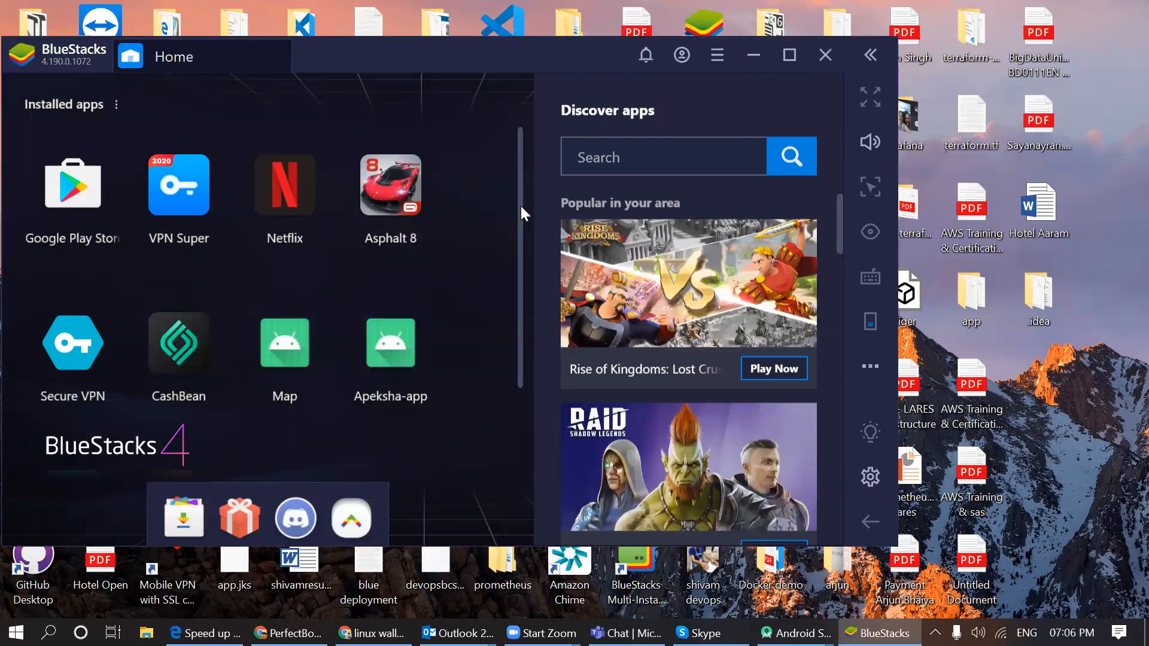
- Open the installed PerfectBody app in a maximized BlueStacks window and calculate the BMI with the prefilled height and weight
{"action": "left_click_drag", "start_coordinate": [520, 206], "coordinate": [526, 326]}
{"action": "left_click", "coordinate": [35, 373]}
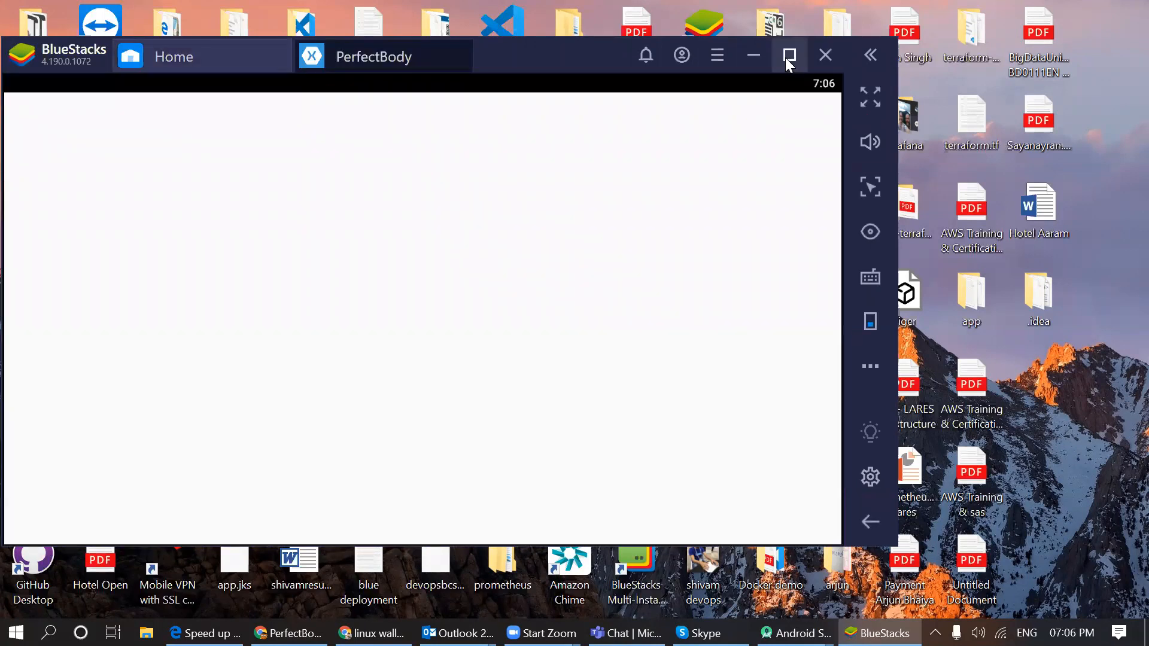
{"action": "left_click", "coordinate": [785, 56]}
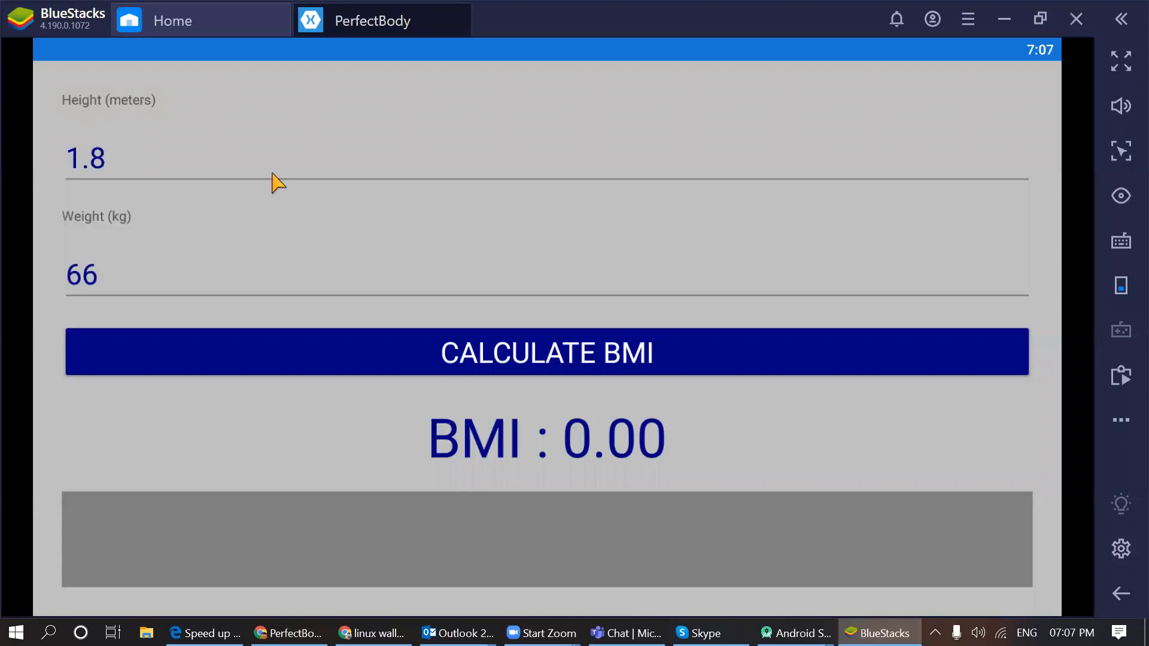
{"action": "left_click", "coordinate": [510, 366]}
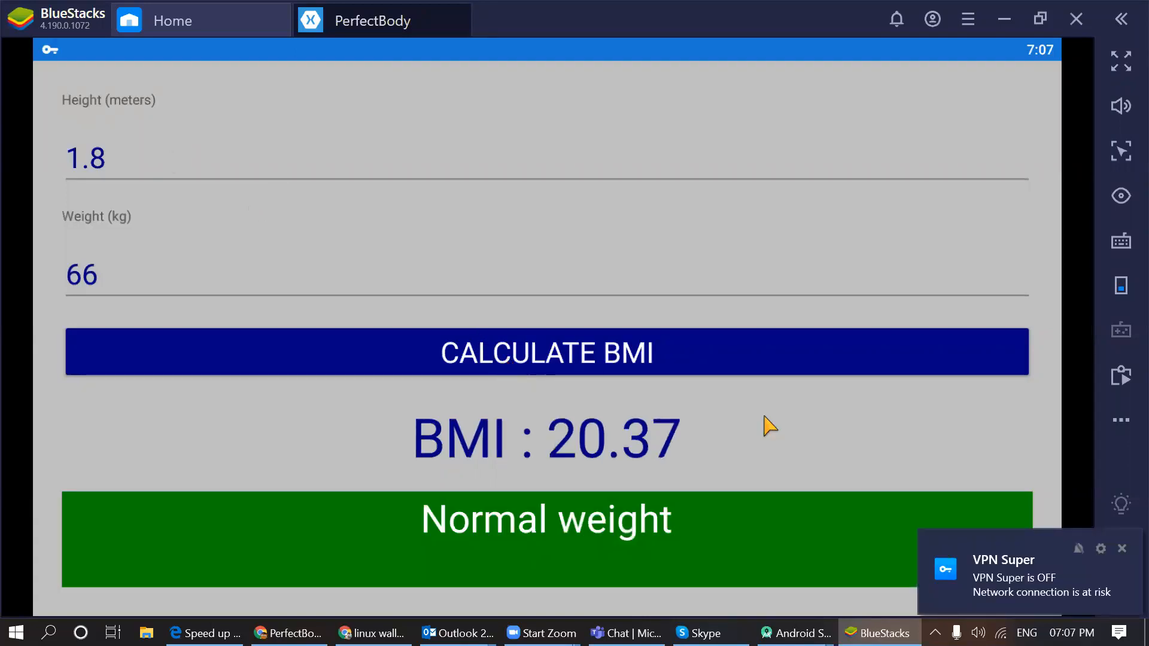